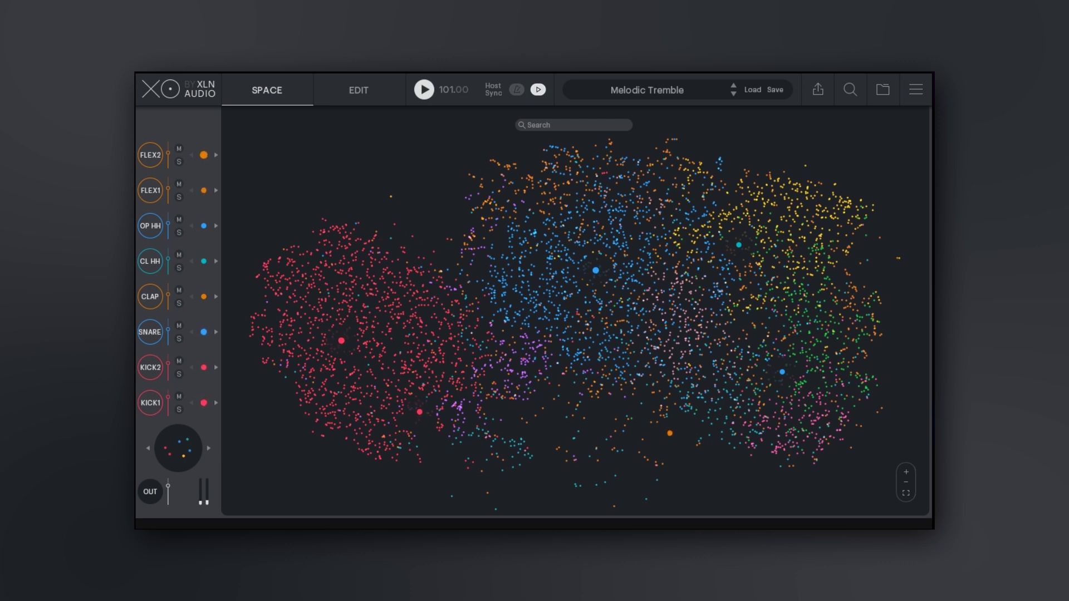
# Stop playback of the Melodic Tremble kit on the Space page.
pyautogui.press('space')
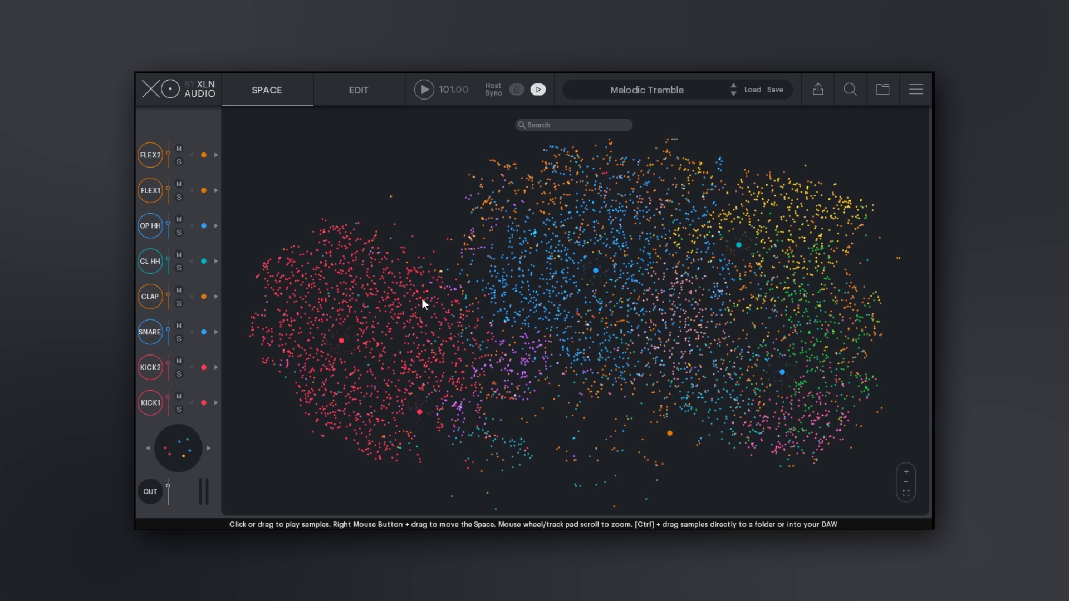
# Audition blue-cluster samples, a synth snare, a yellow hi-hat, then sweep to kick 67_Kick_SP_15.wav.
pyautogui.click(541, 287)
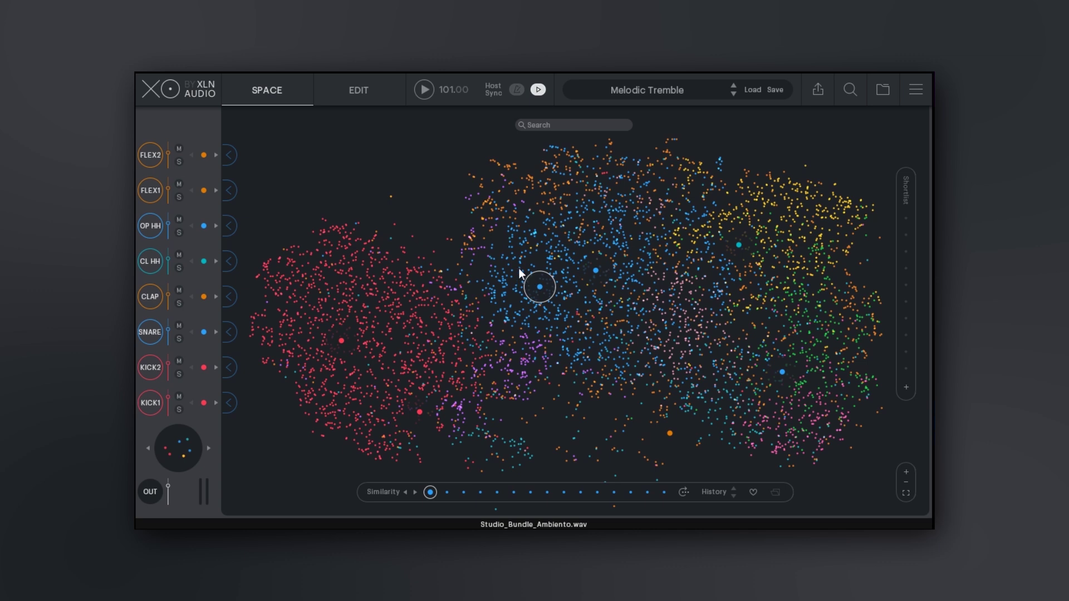
pyautogui.moveTo(519, 268); pyautogui.dragTo(532, 290)
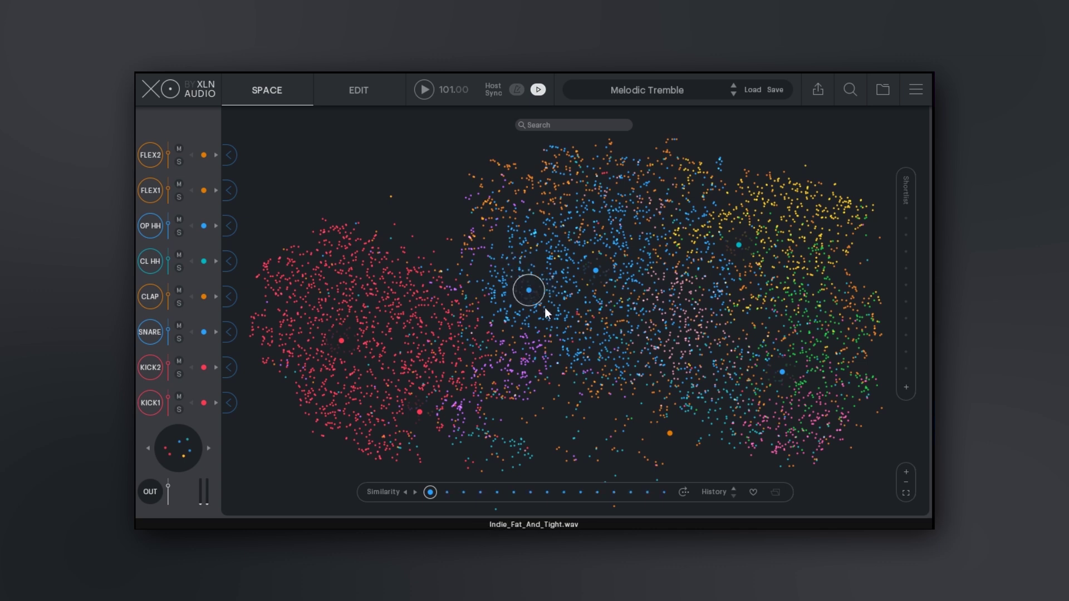
pyautogui.click(545, 308)
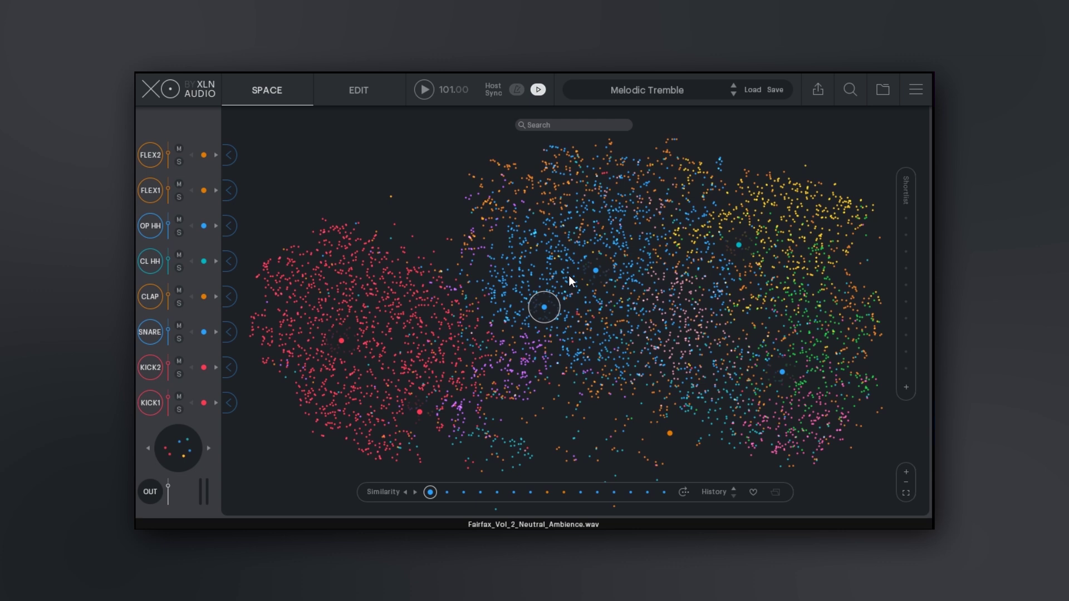
pyautogui.click(569, 275)
pyautogui.click(520, 276)
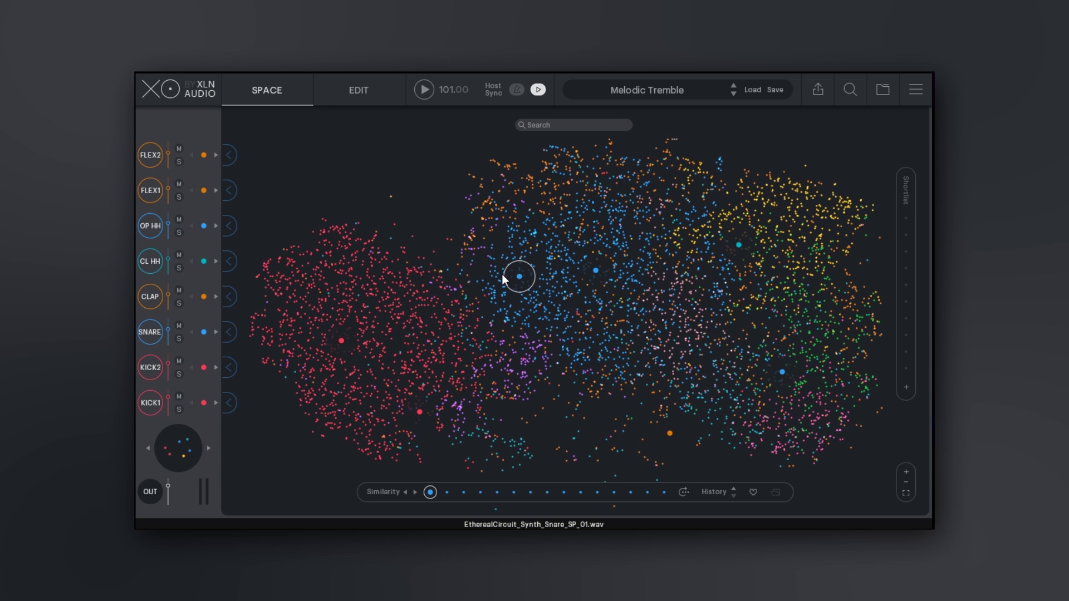
pyautogui.click(729, 215)
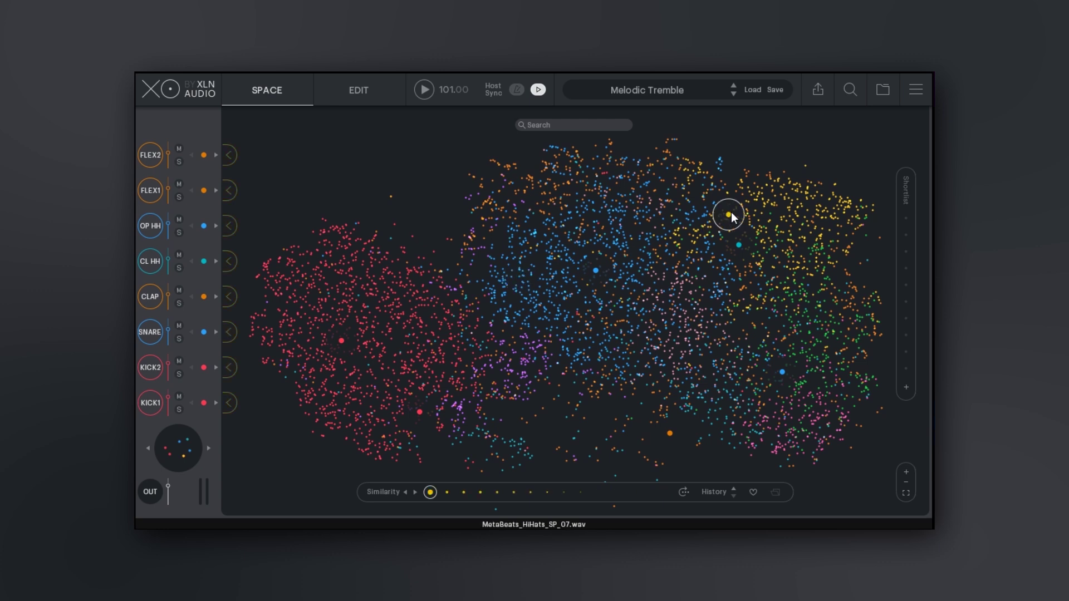
pyautogui.moveTo(707, 266); pyautogui.dragTo(347, 287)
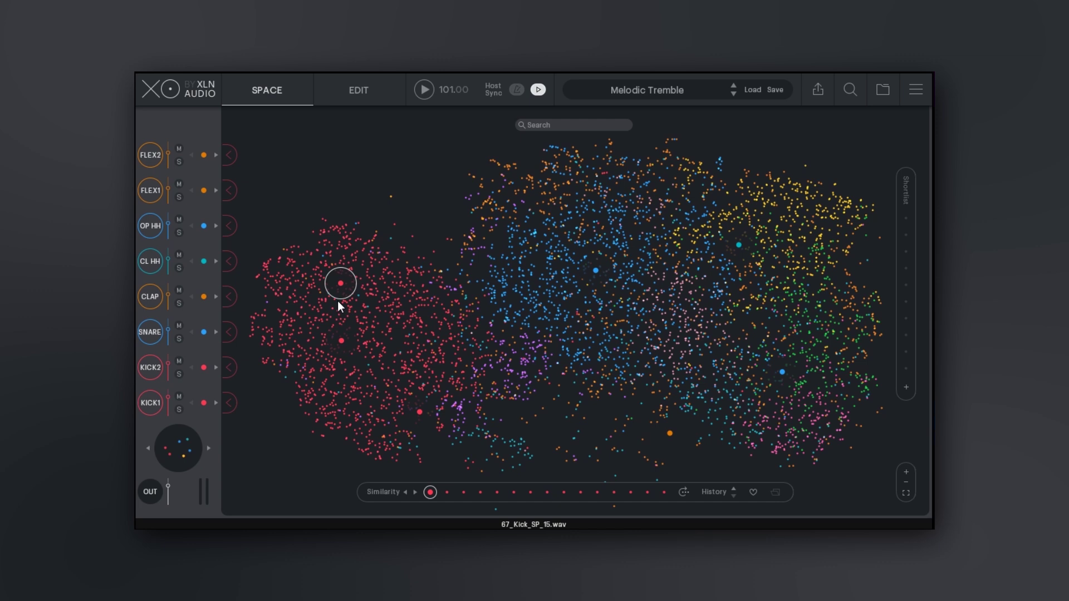
# Open the preset browser, sort presets by ascending Tempo, and scroll to the 95–100 BPM rows.
pyautogui.click(661, 88)
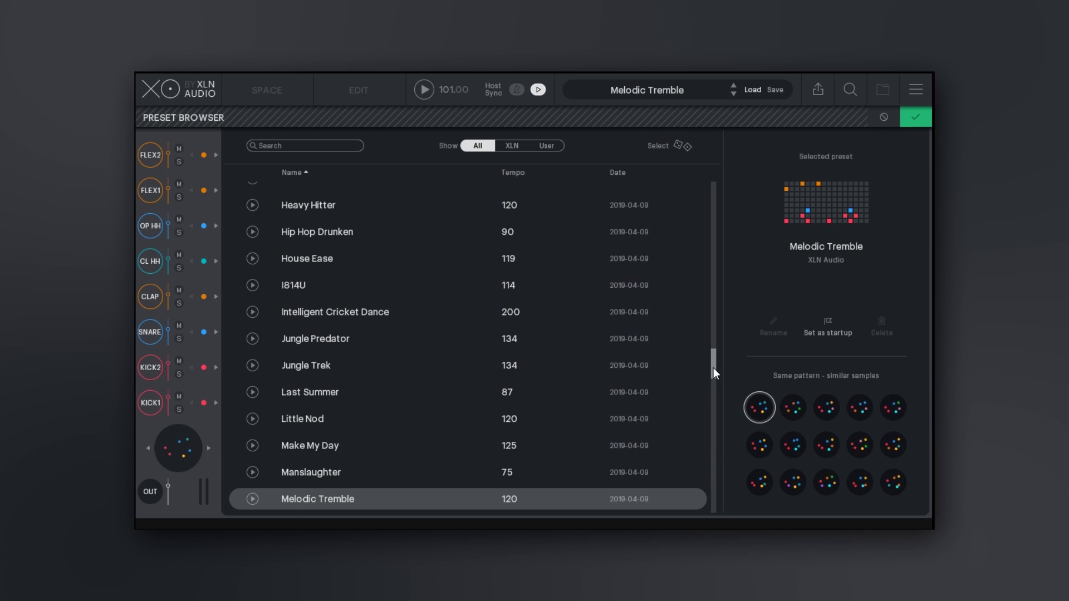
pyautogui.moveTo(713, 368); pyautogui.dragTo(713, 194)
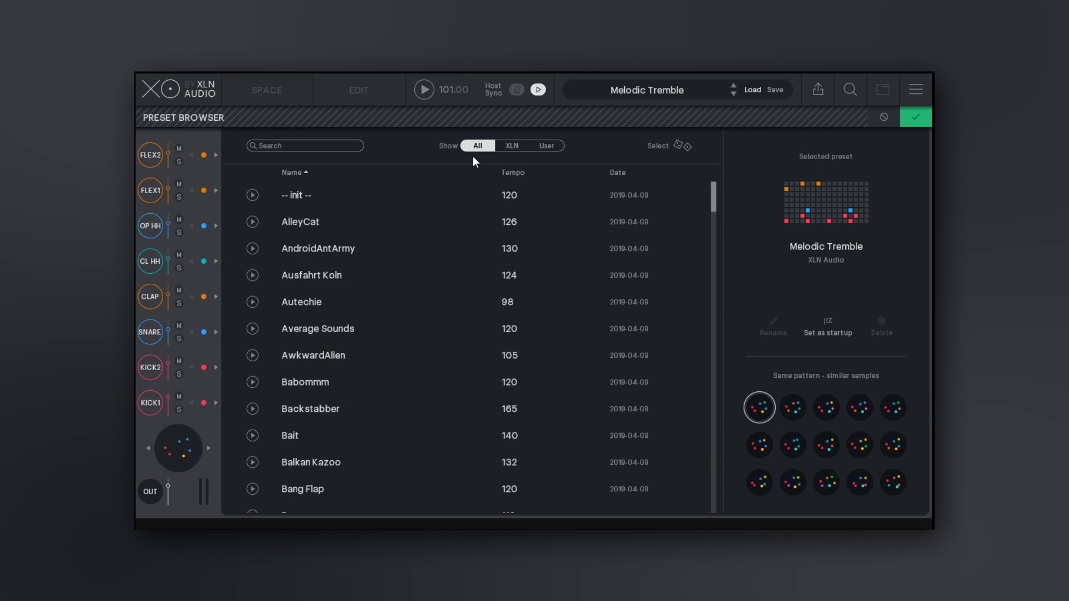
pyautogui.click(508, 173)
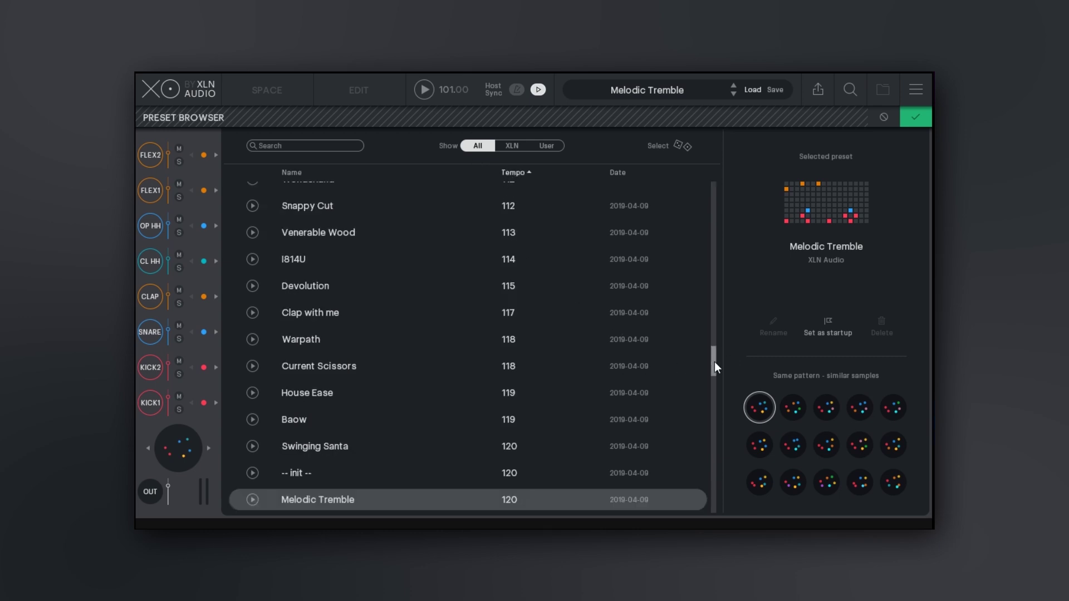
pyautogui.moveTo(713, 362); pyautogui.dragTo(717, 290)
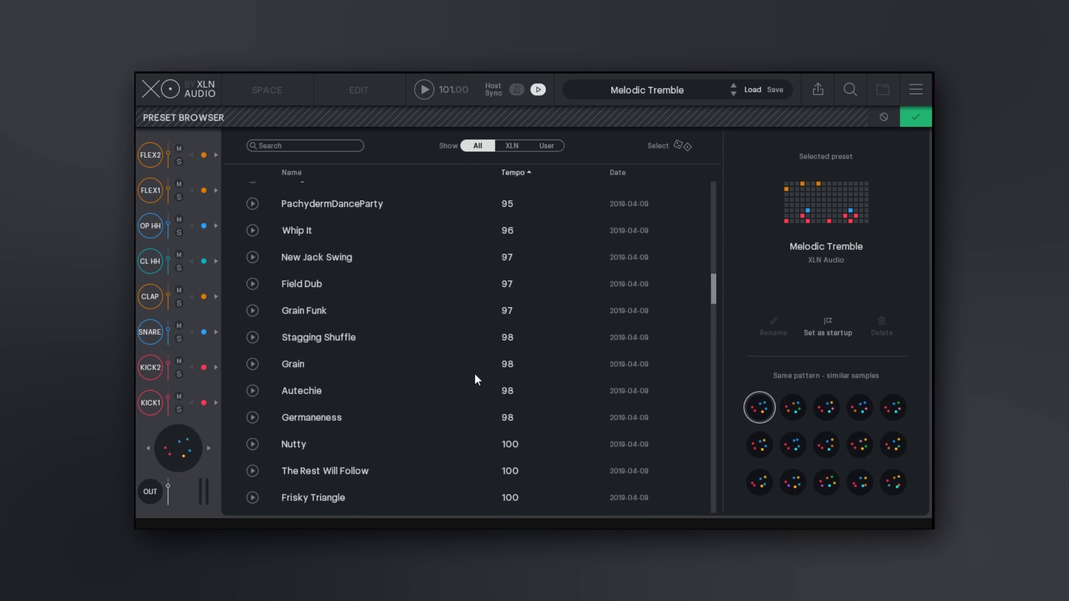
# Preview the Grain, Autechie and Germaneness presets in turn.
pyautogui.click(507, 367)
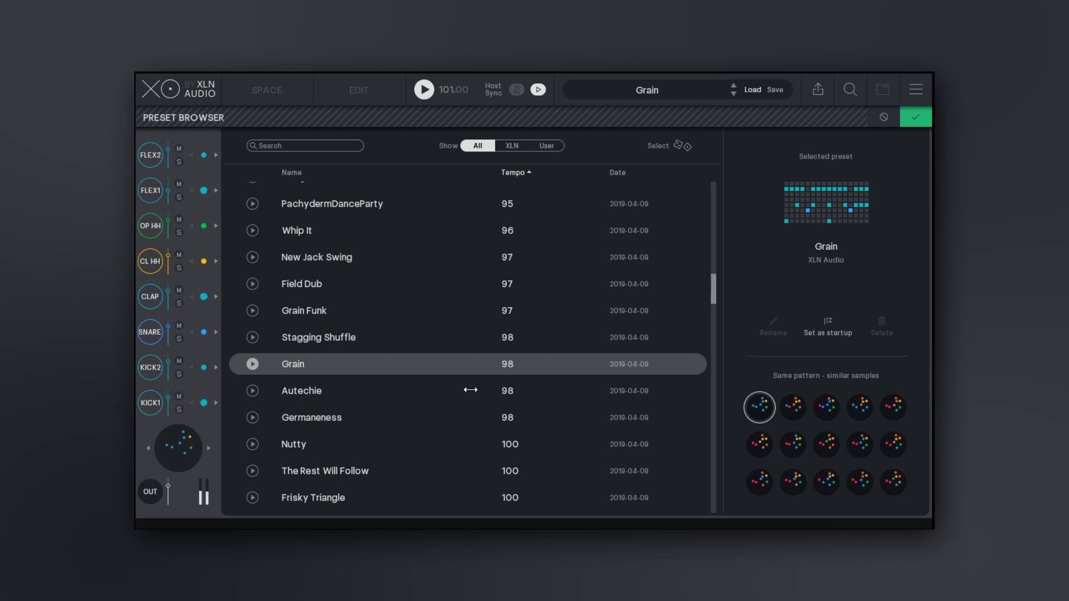
pyautogui.press('space')
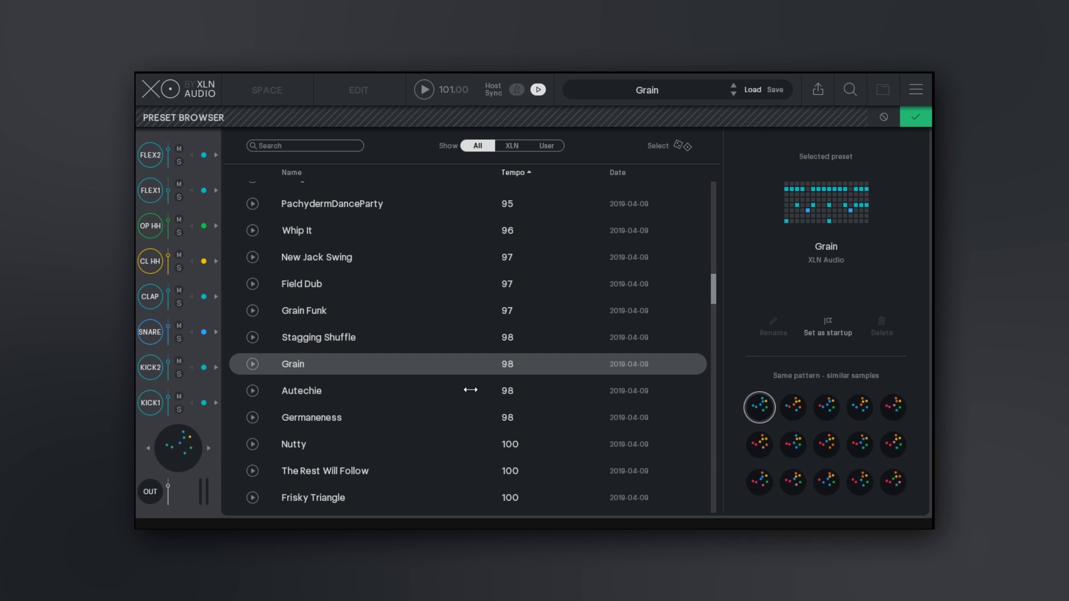
pyautogui.click(469, 389)
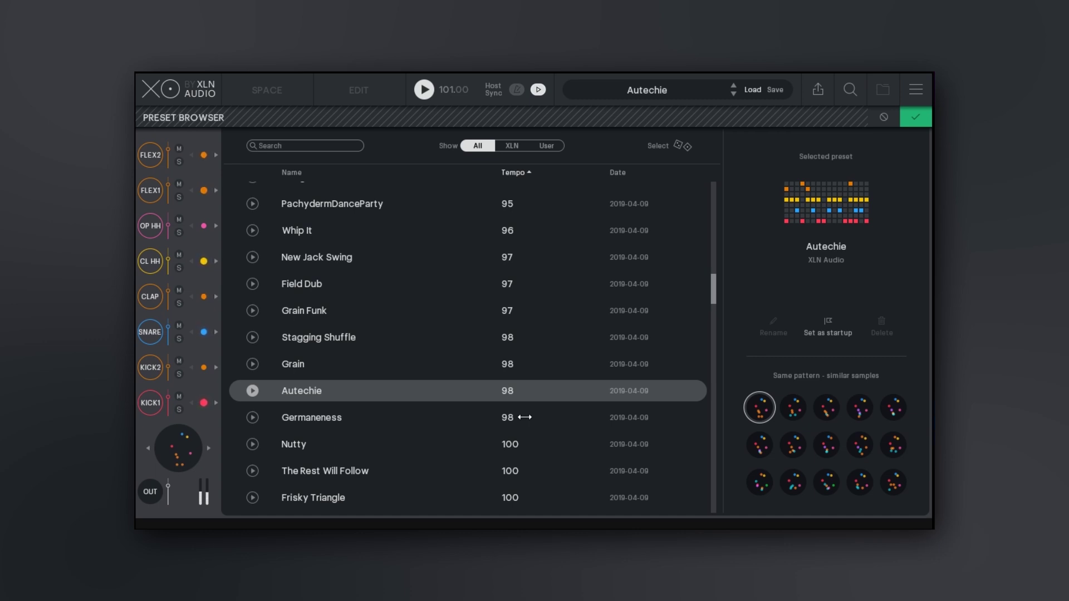
pyautogui.press('space')
pyautogui.click(525, 417)
pyautogui.press('space')
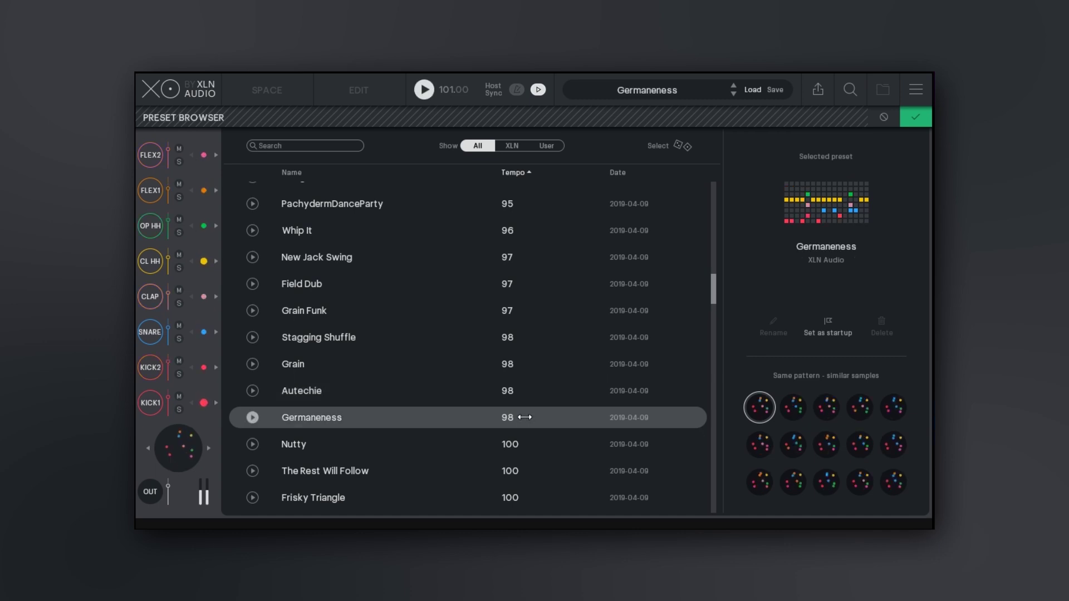
# Try Nutty, The Rest Will Follow and Frisky Triangle, then load Doca doca and stop playback.
pyautogui.moveTo(716, 294); pyautogui.dragTo(711, 306)
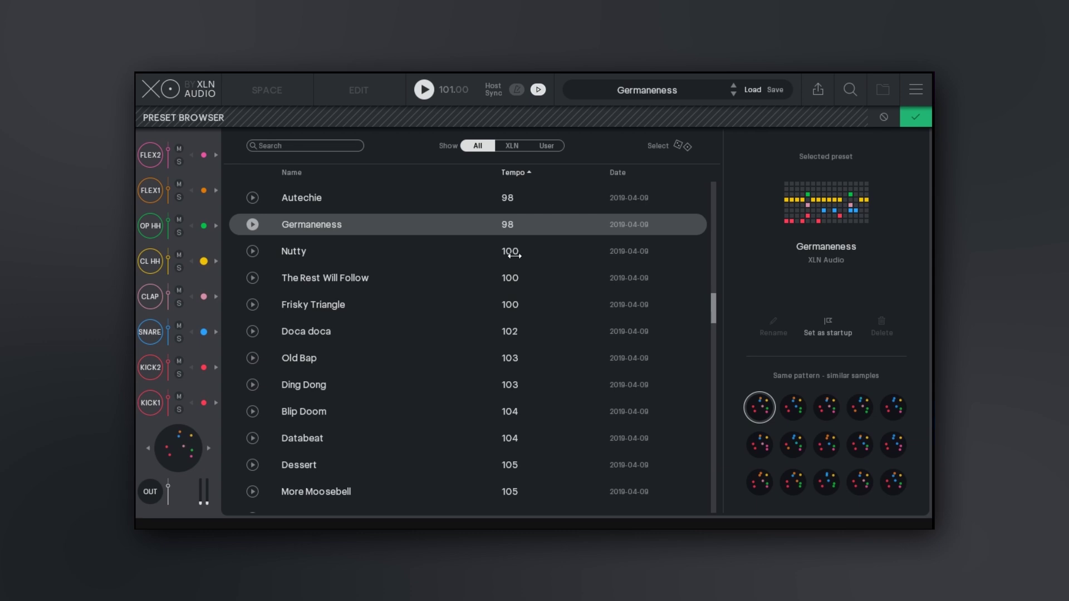
pyautogui.click(484, 258)
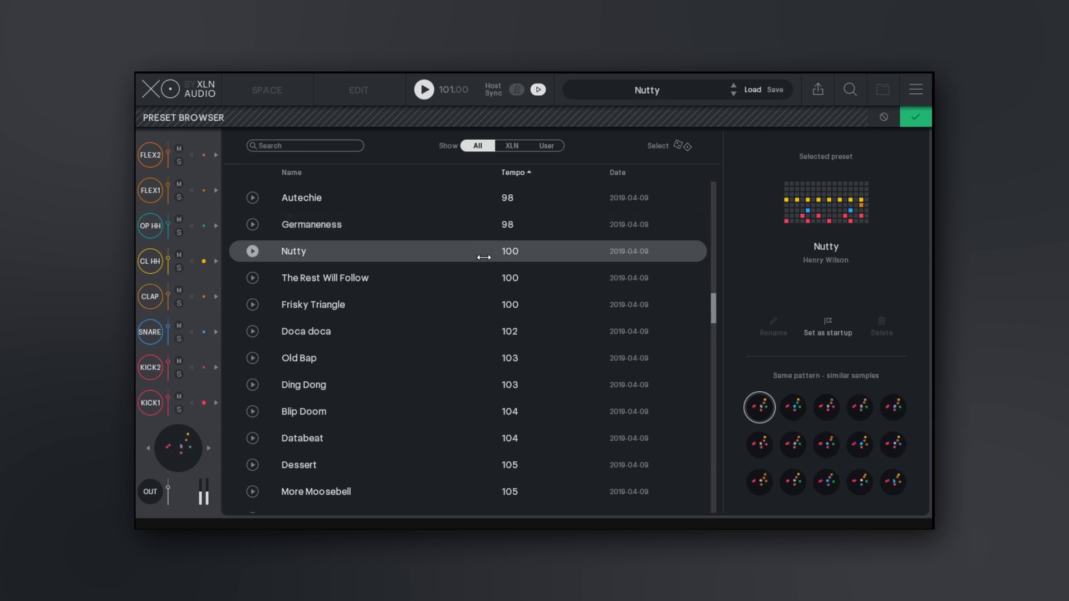
pyautogui.click(518, 278)
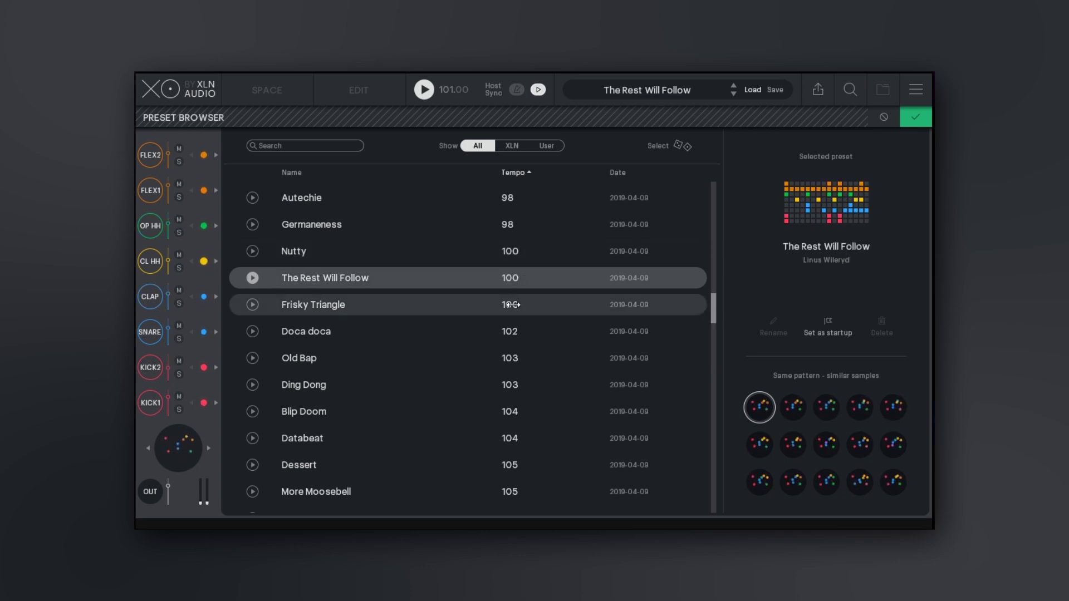
pyautogui.click(511, 305)
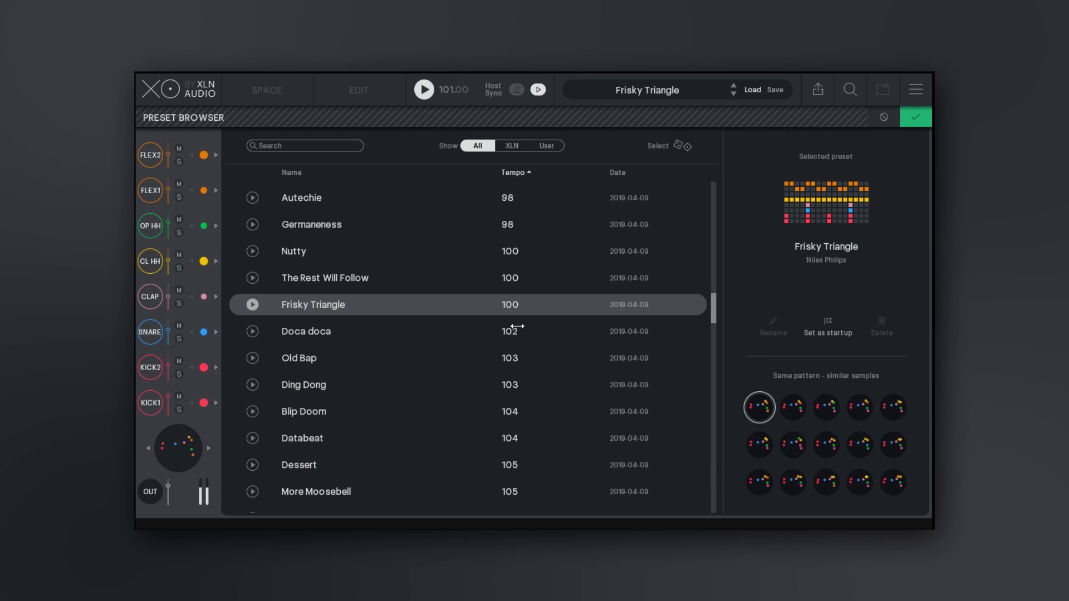
pyautogui.click(515, 332)
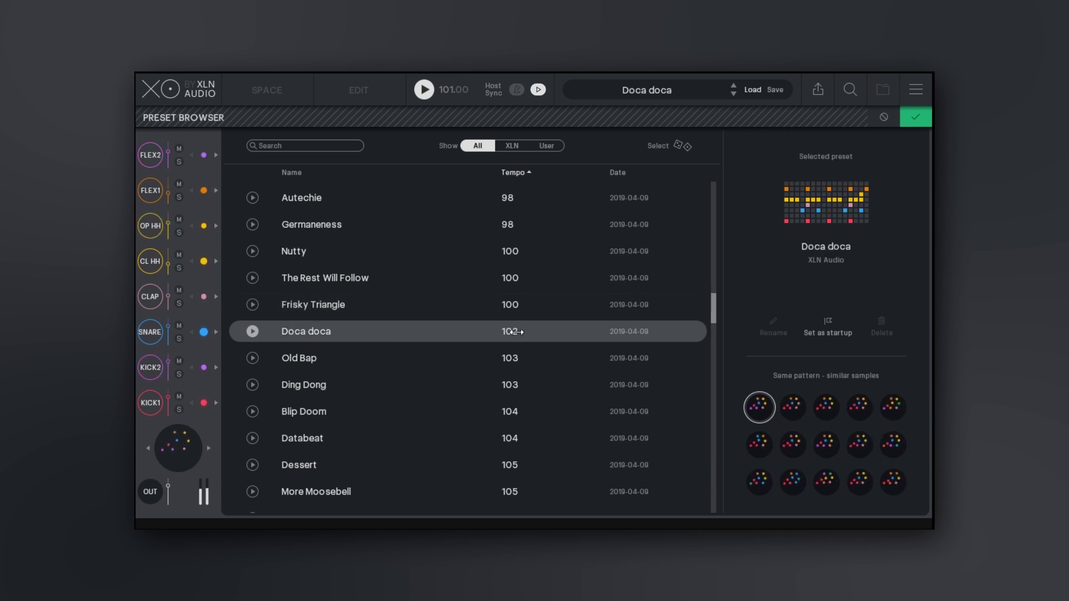
pyautogui.press('space')
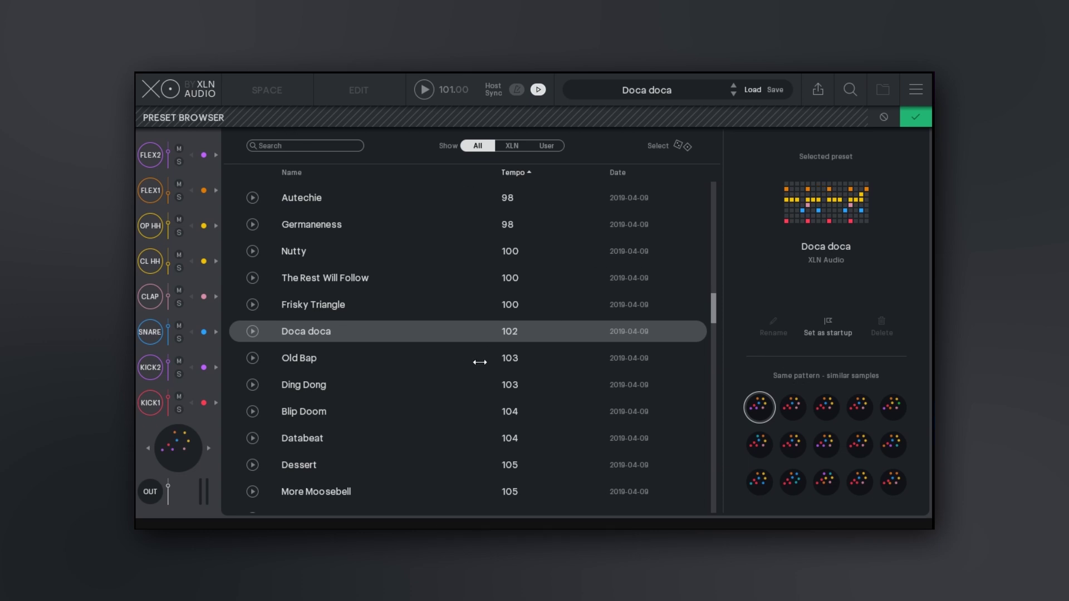
# Preview the Melodic Tremble, Little Nod and Average Sounds presets.
pyautogui.moveTo(713, 306); pyautogui.dragTo(717, 373)
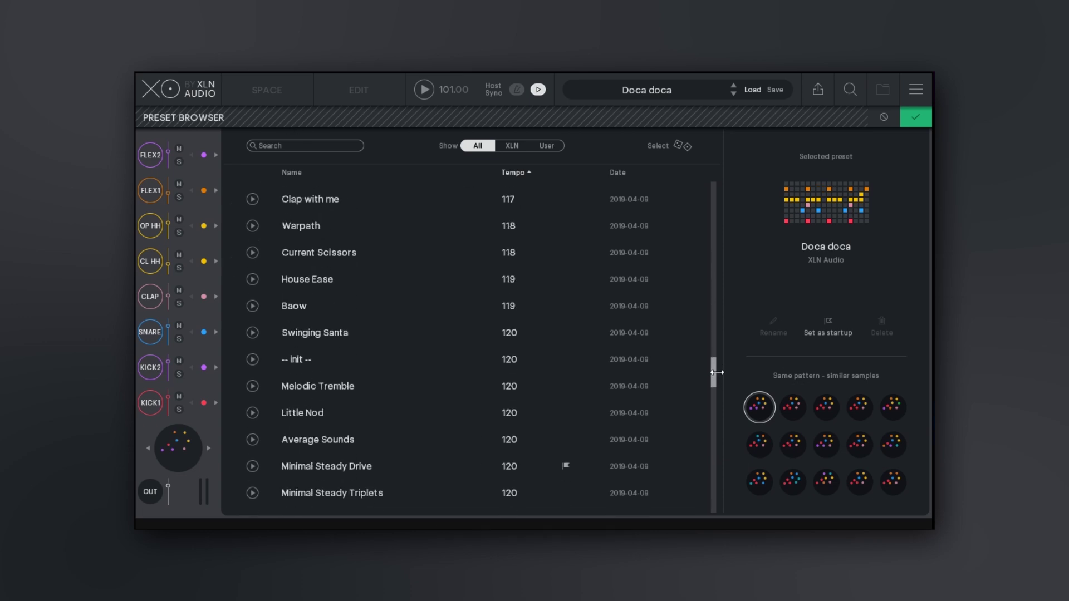
pyautogui.click(291, 386)
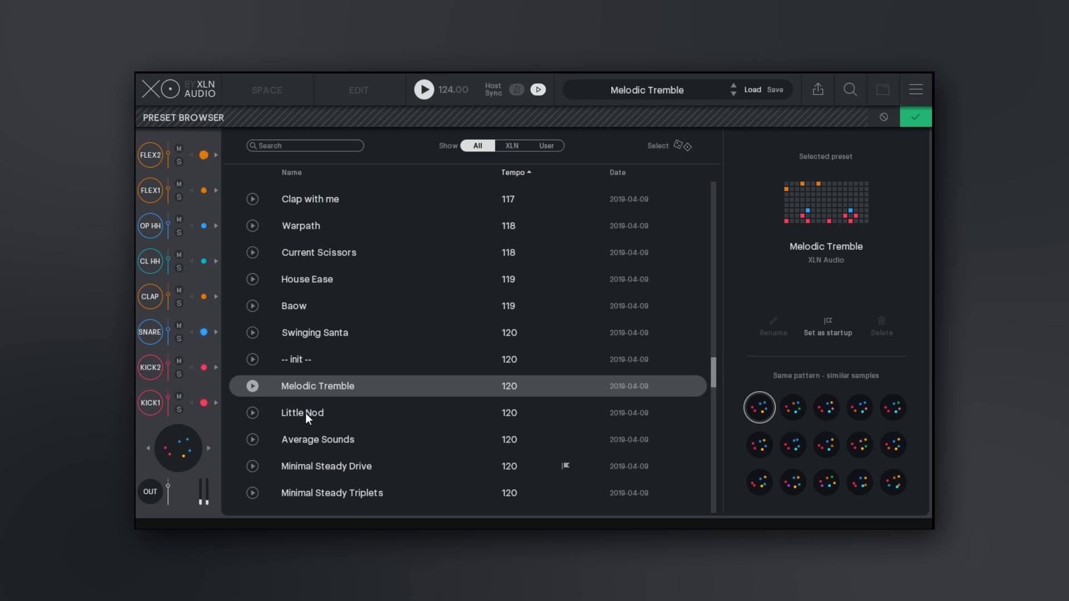
pyautogui.press('space')
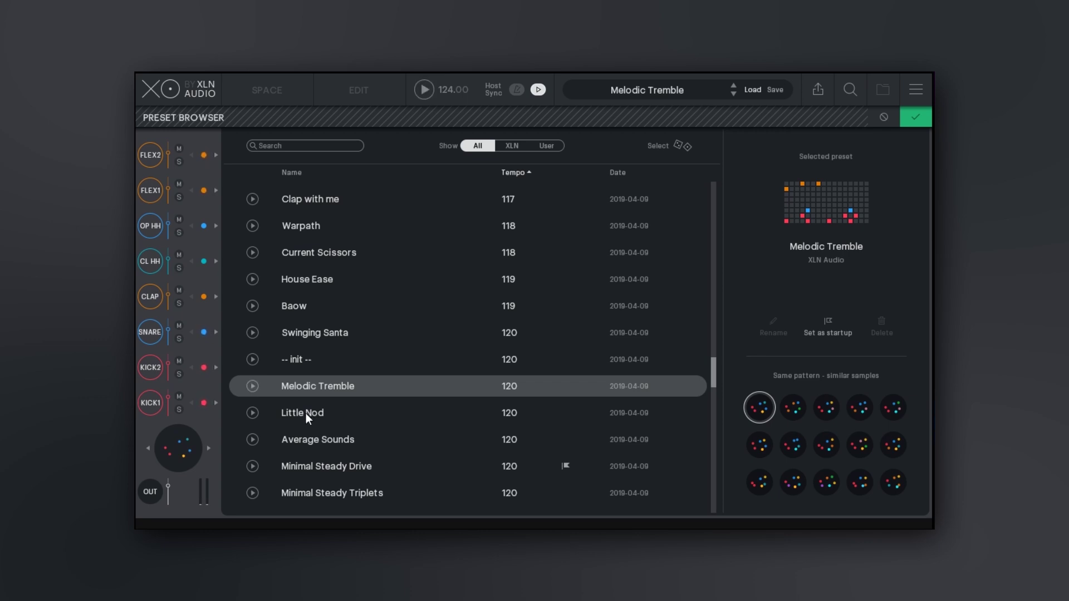
pyautogui.click(305, 415)
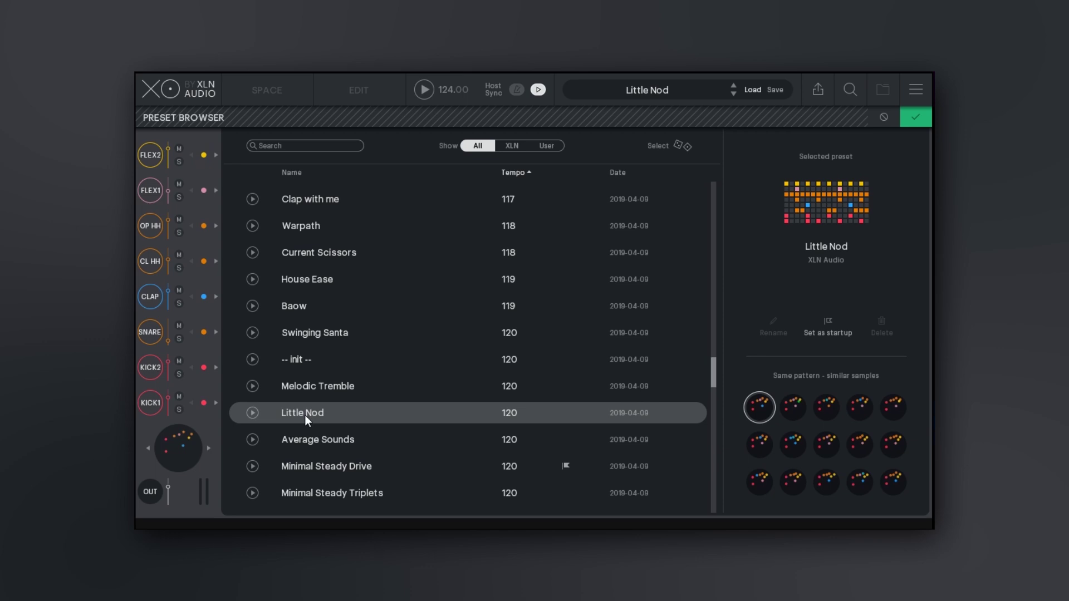
pyautogui.click(325, 438)
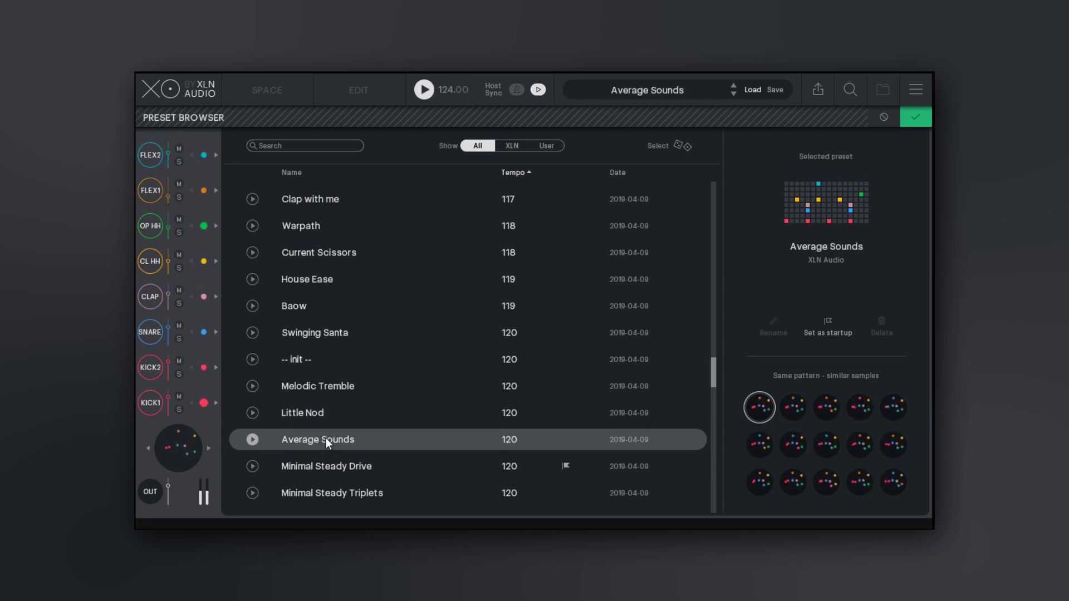
# Try Minimal Steady Drive, Minimal Steady Triplets and Oldschool Electro, then load Gritty Shuffle and stop.
pyautogui.scroll(-3, 715, 384)
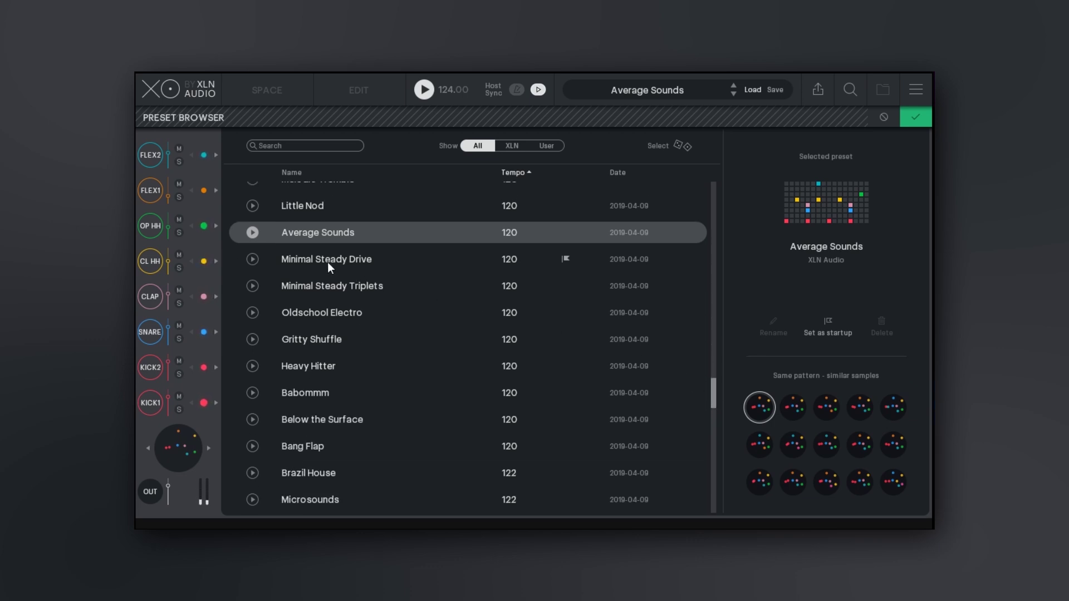
pyautogui.click(327, 262)
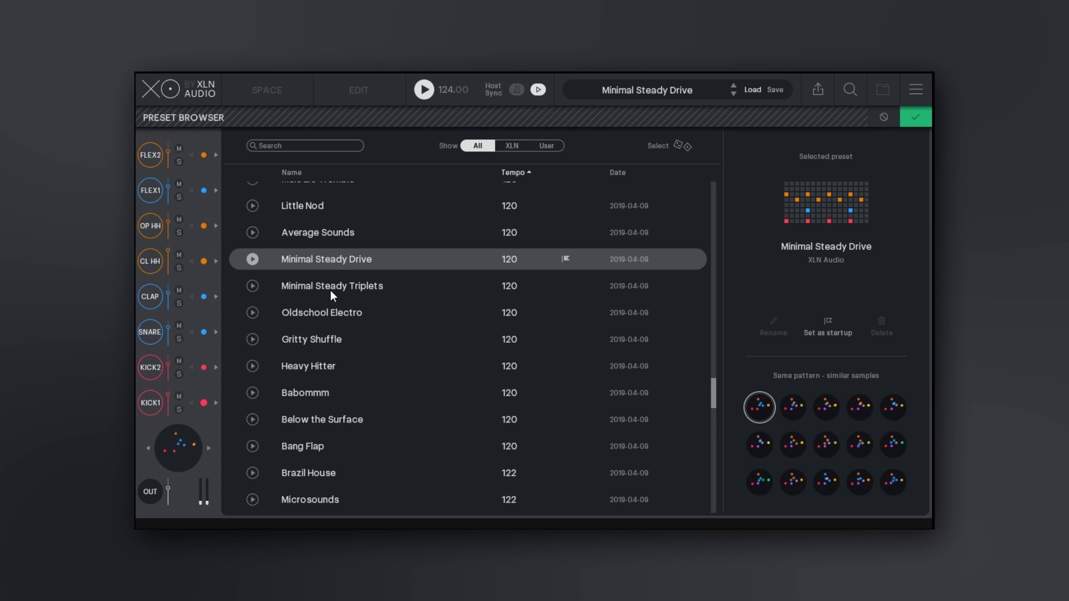
pyautogui.click(331, 290)
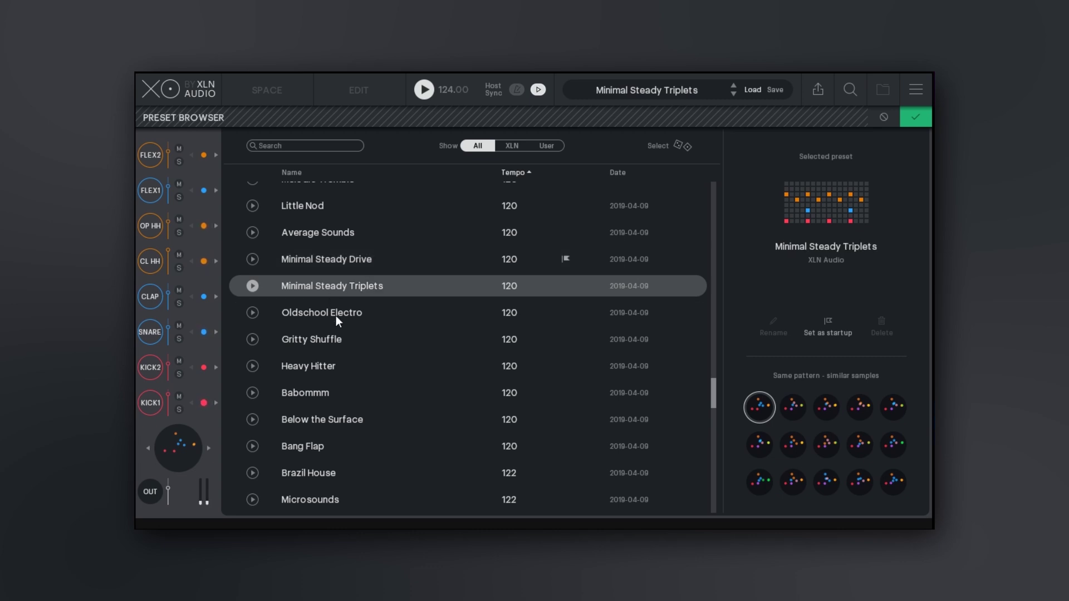
pyautogui.click(336, 315)
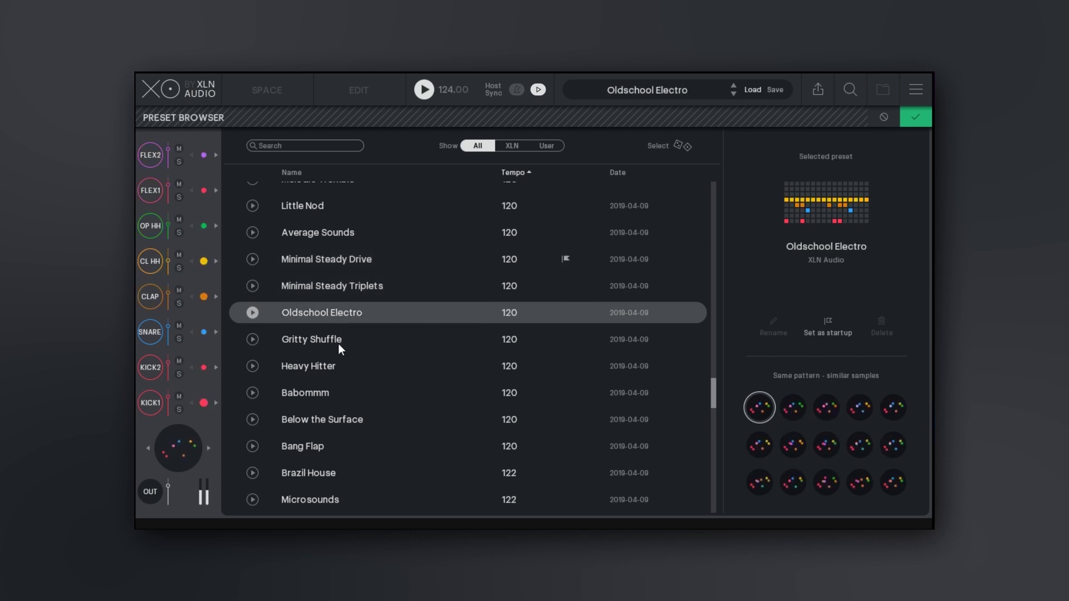
pyautogui.click(320, 341)
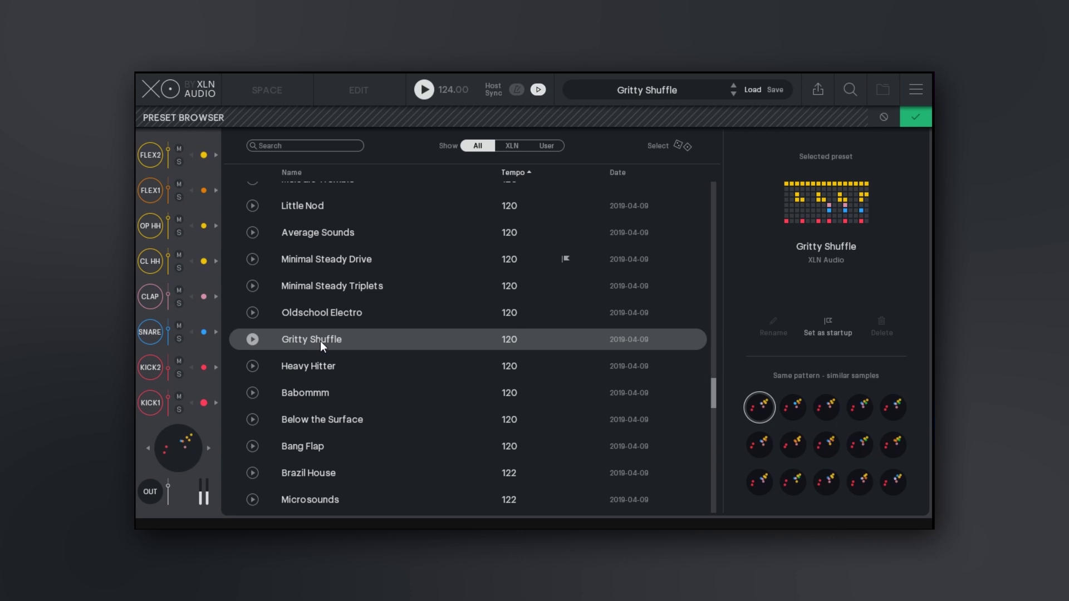
pyautogui.press('space')
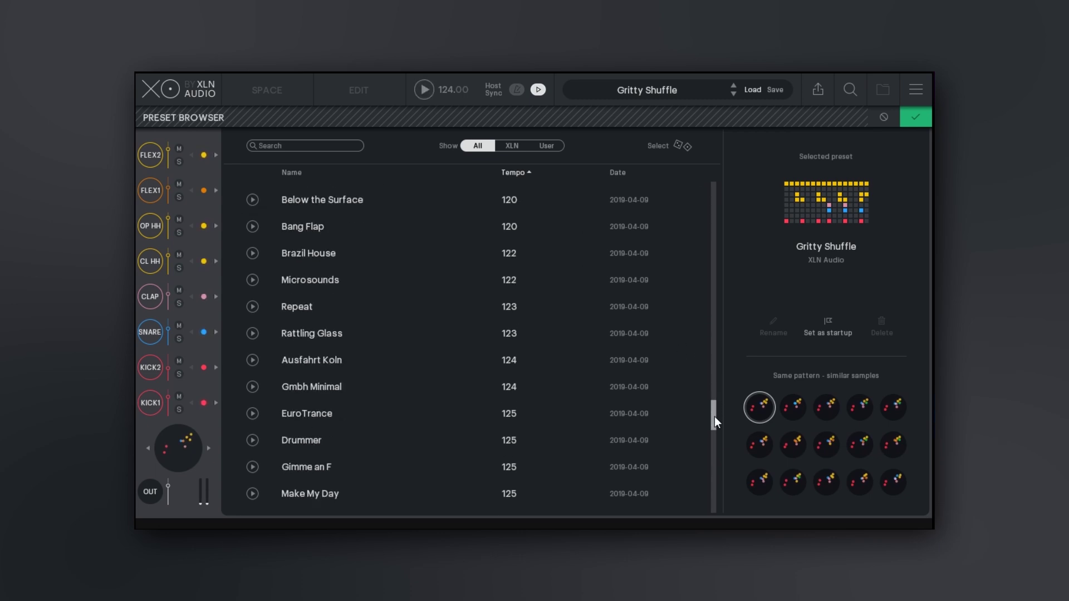
# Scroll to the fastest presets and audition HardNFast, D-Tox and Drum Foley.
pyautogui.moveTo(714, 417); pyautogui.dragTo(712, 501)
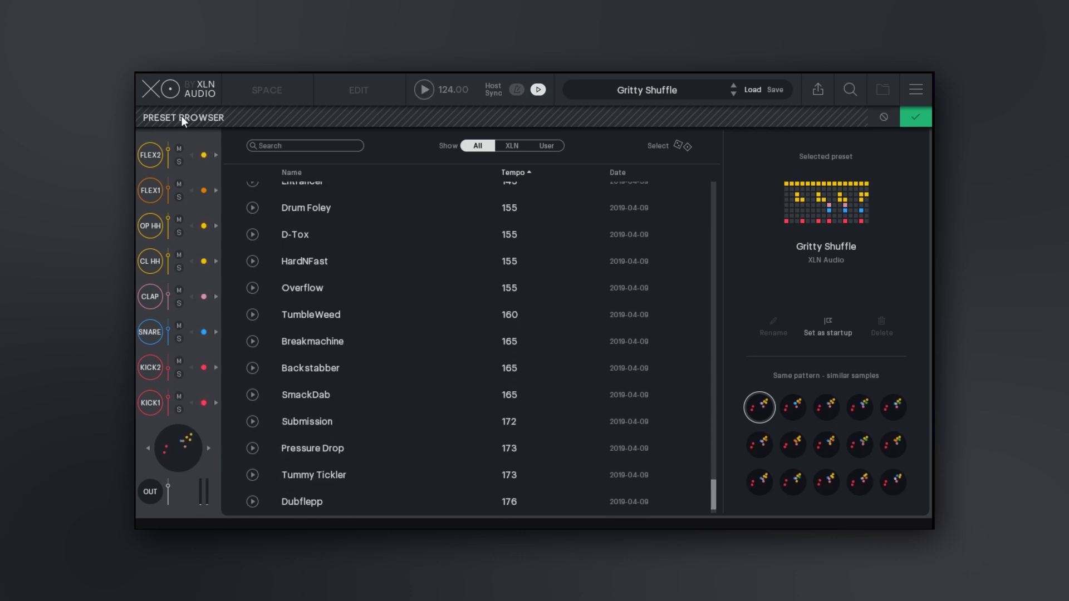
pyautogui.click(322, 260)
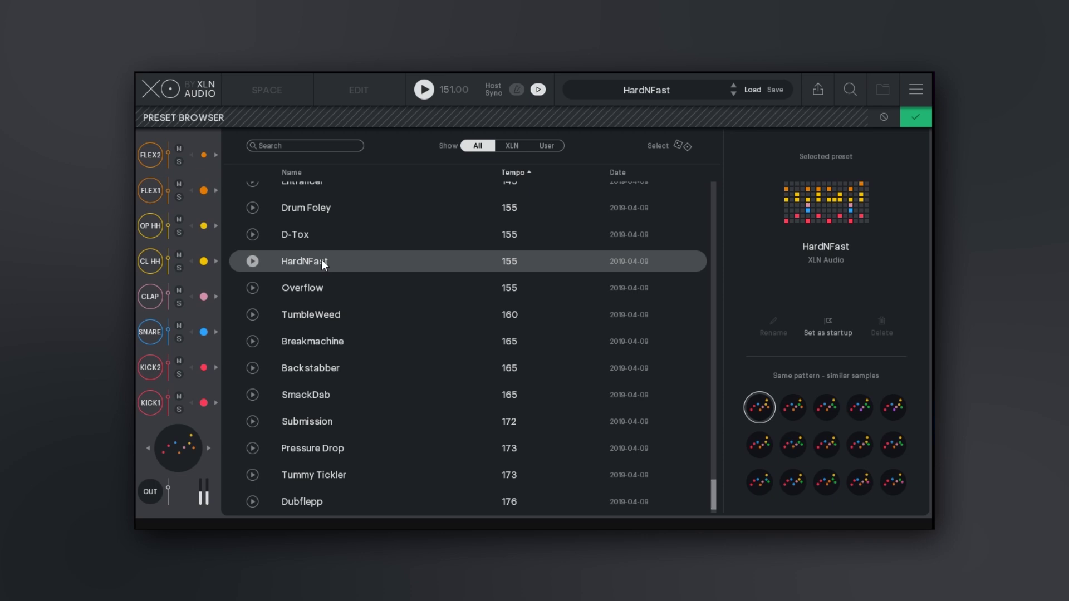
pyautogui.click(292, 238)
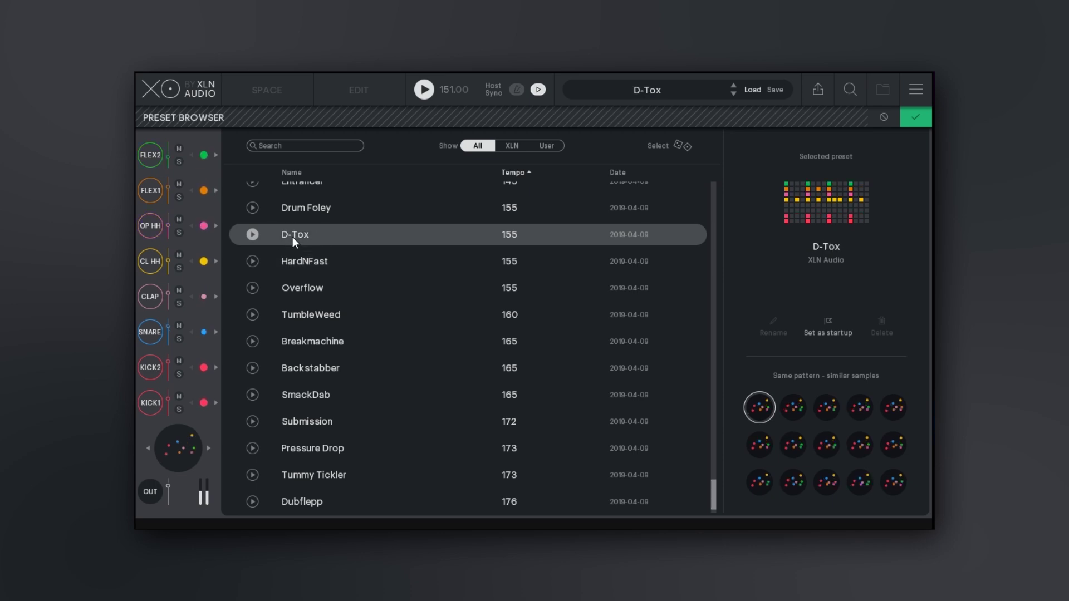
pyautogui.click(291, 209)
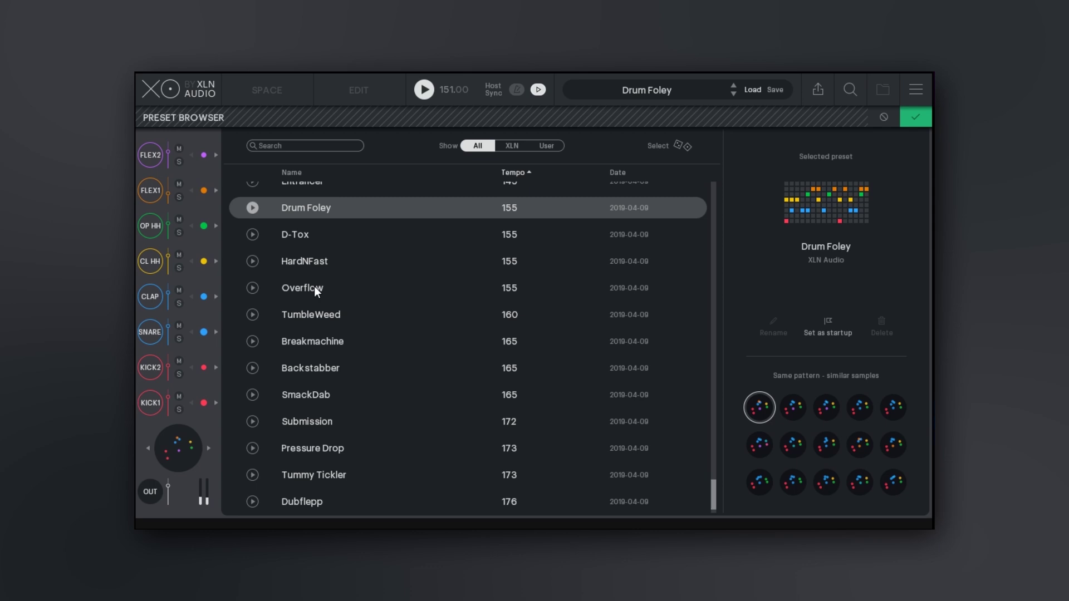
# Audition Submission, then load the 173 BPM Pressure Drop preset and play and stop it.
pyautogui.click(311, 420)
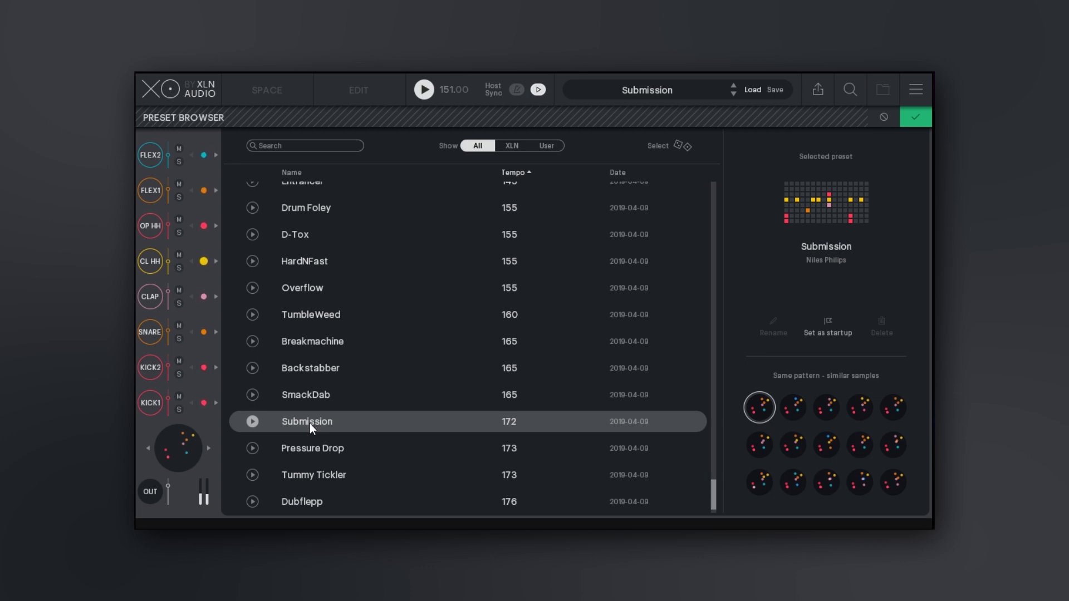
pyautogui.press('space')
pyautogui.click(313, 452)
pyautogui.press('space')
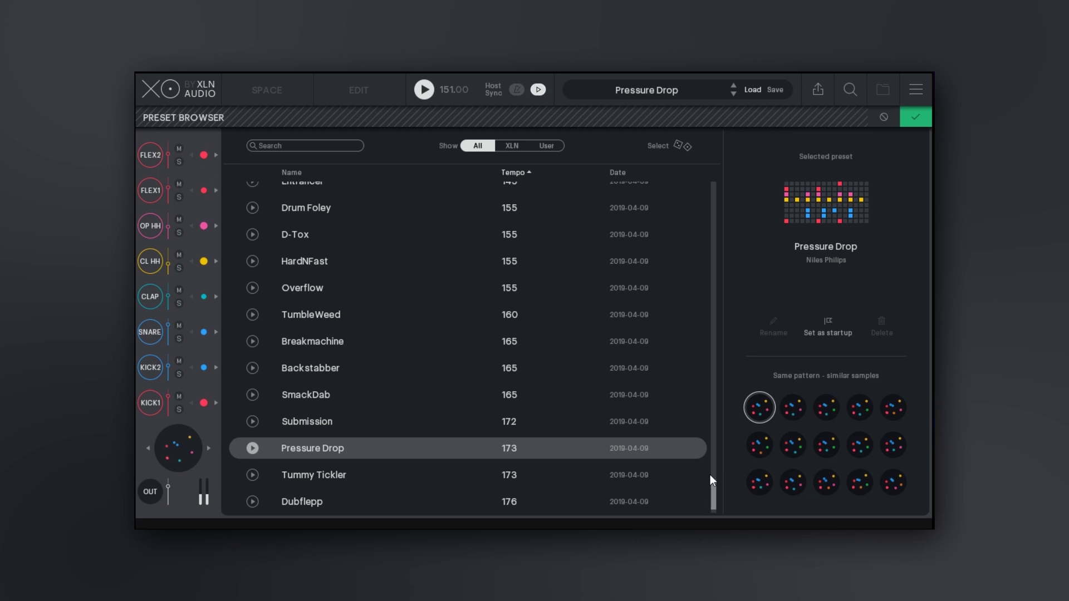
pyautogui.press('space')
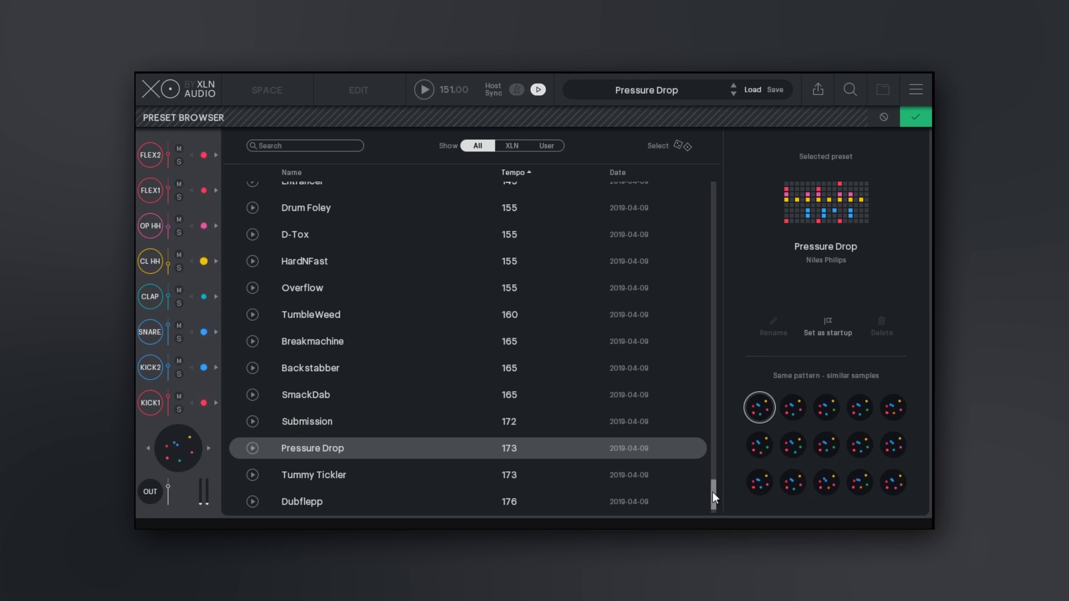
# Scroll to the slowest presets and audition Tribal Timbre, Redbones and Tomorrow.
pyautogui.moveTo(715, 494); pyautogui.dragTo(707, 198)
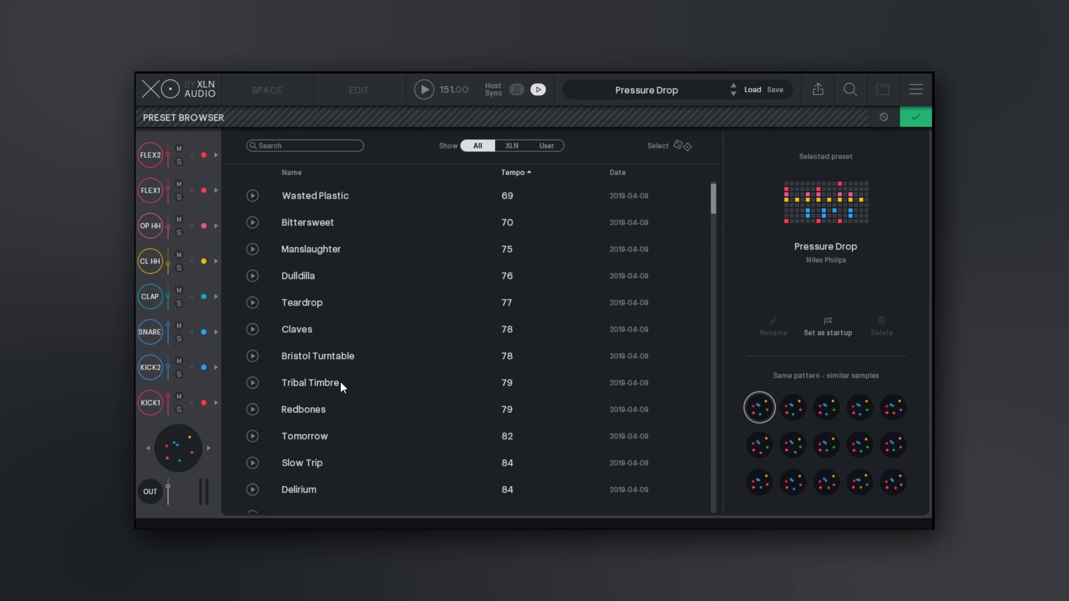
pyautogui.click(313, 386)
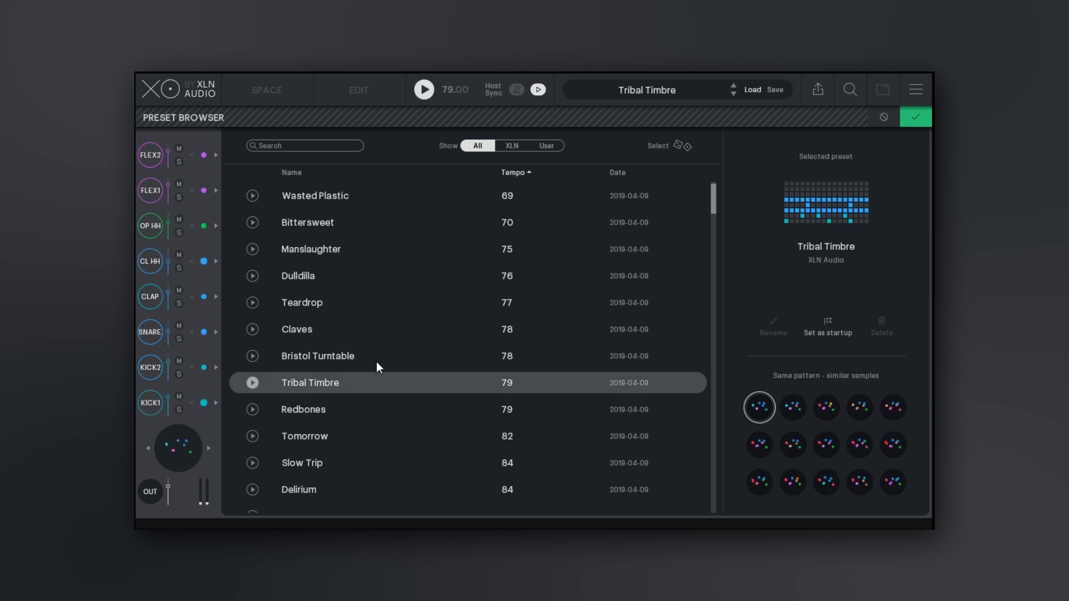
pyautogui.click(303, 411)
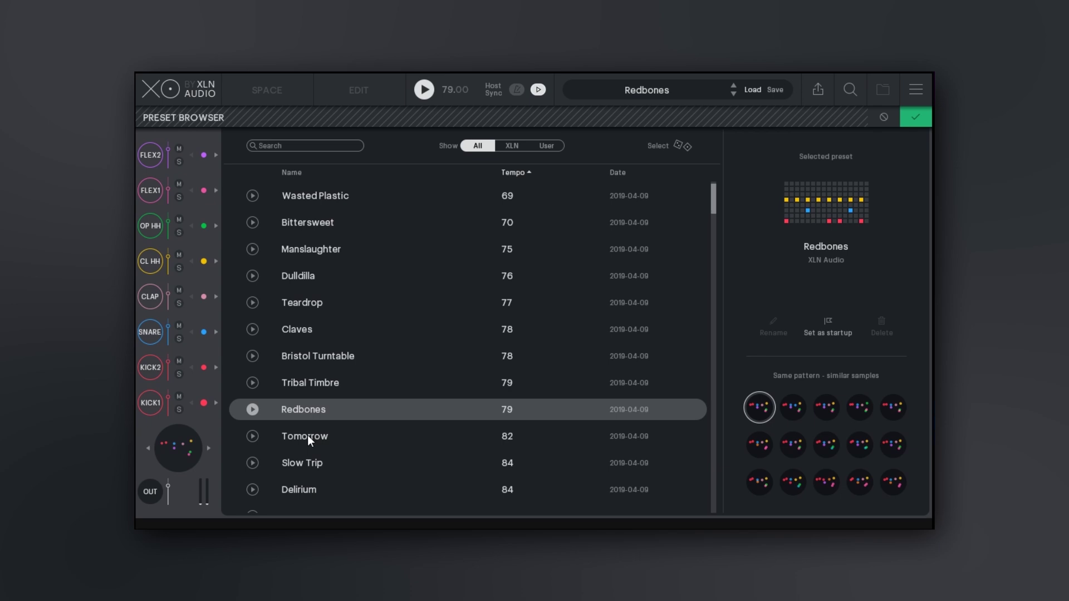
pyautogui.click(308, 435)
# Audition the Slow Trip, Top Dog, Last Summer and The Saga presets.
pyautogui.scroll(-4, 315, 434)
pyautogui.scroll(-2, 315, 434)
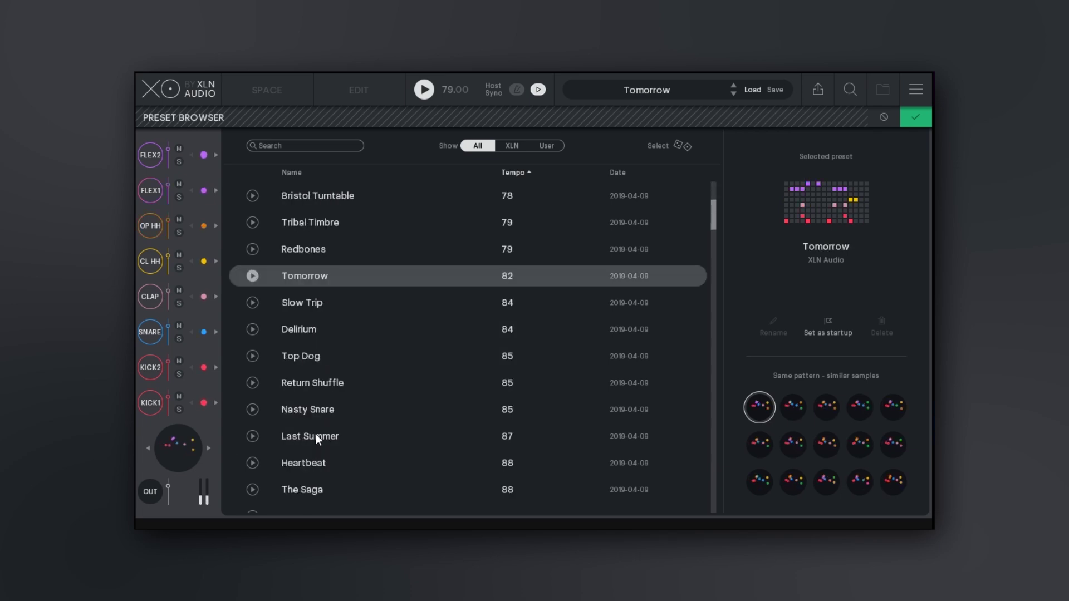
pyautogui.click(306, 303)
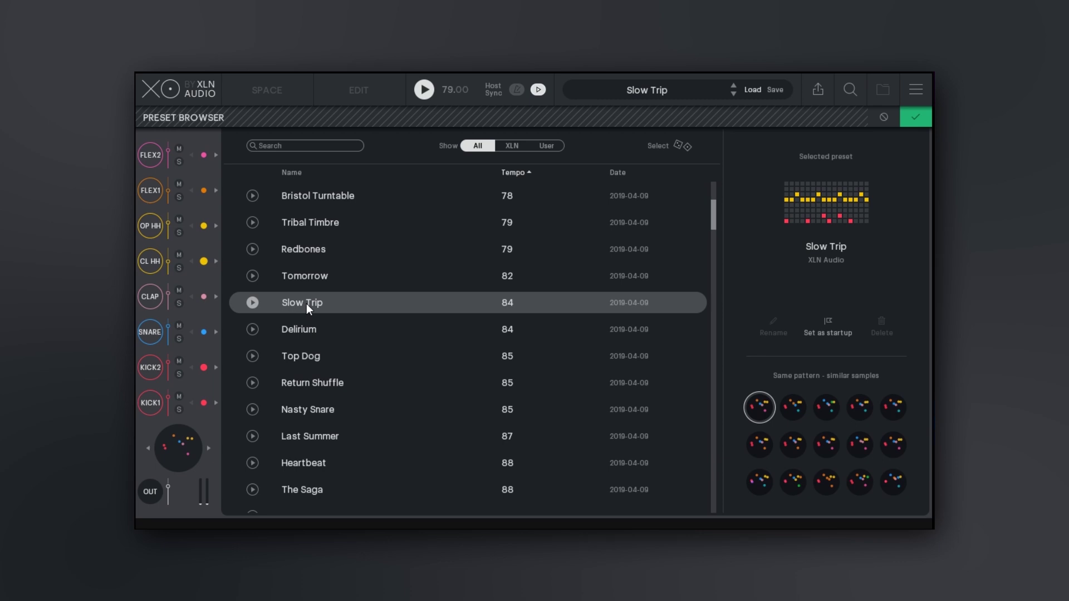
pyautogui.click(303, 357)
pyautogui.scroll(-4, 303, 358)
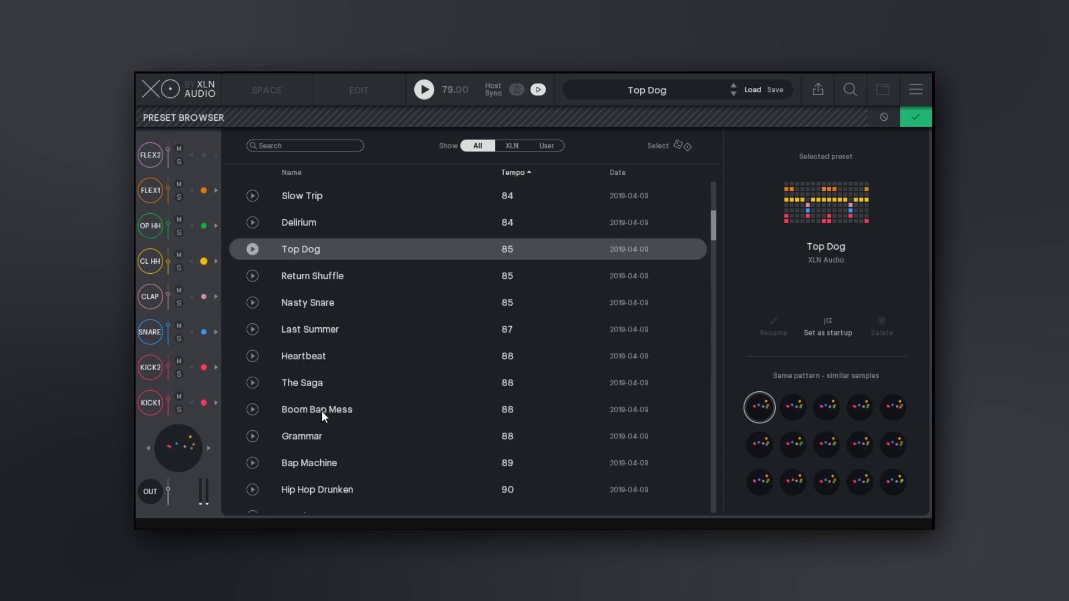
pyautogui.click(296, 329)
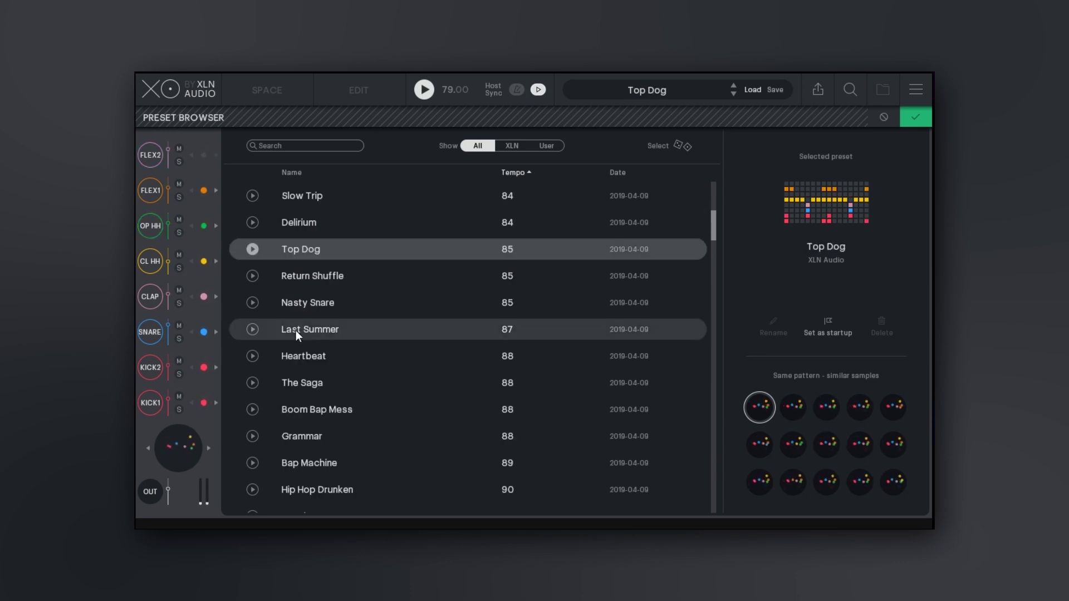
pyautogui.click(307, 379)
# Try Boom Bap Mess and Funker!, then load the 90 BPM Hip Hop Drunken and stop.
pyautogui.scroll(-6, 316, 400)
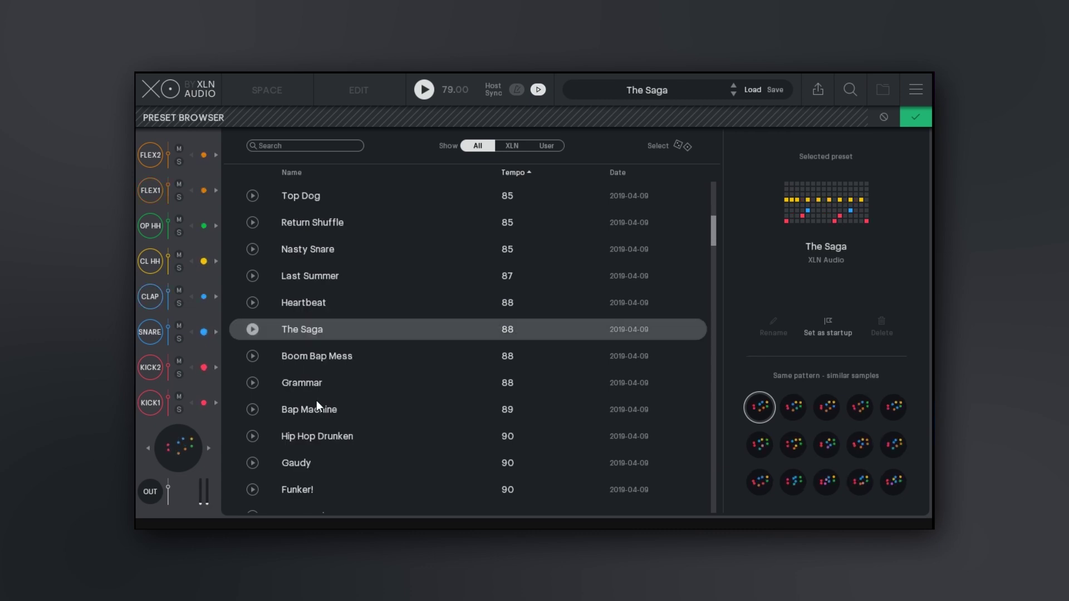
pyautogui.click(311, 245)
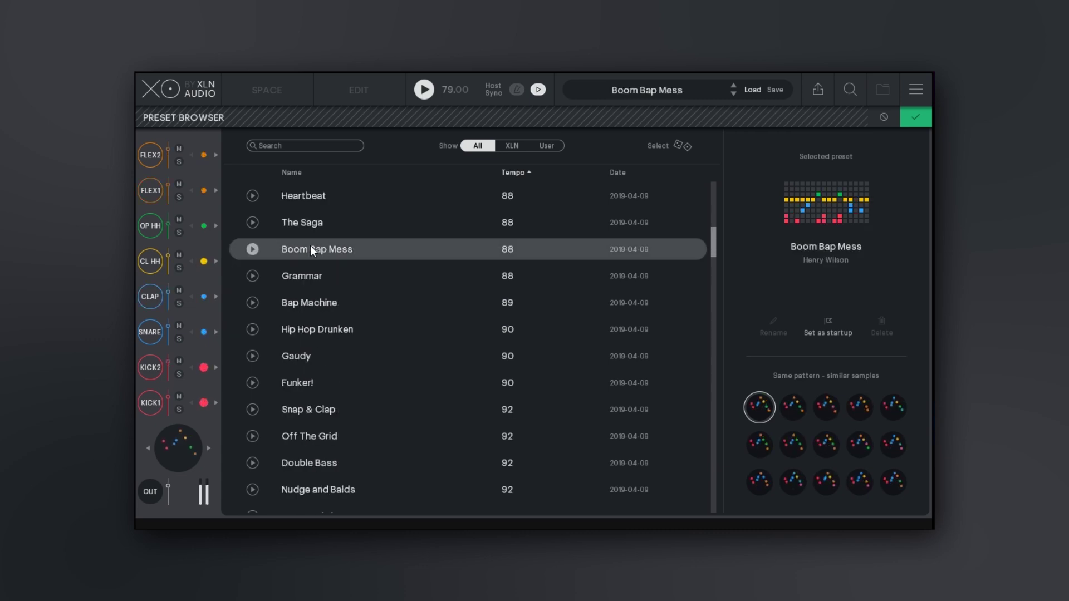
pyautogui.click(306, 386)
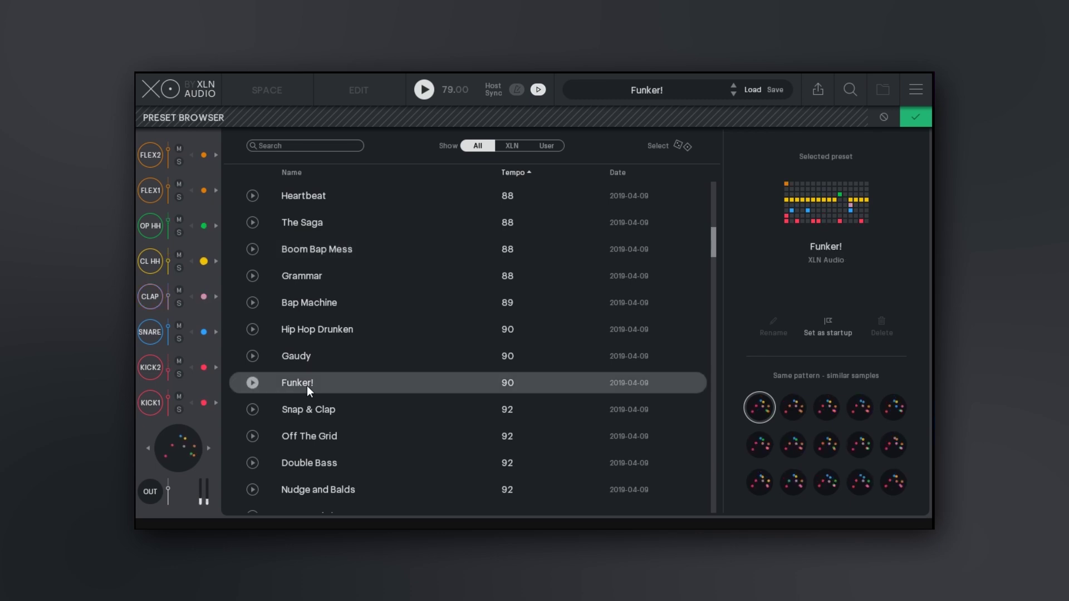
pyautogui.click(314, 329)
pyautogui.scroll(-4, 309, 402)
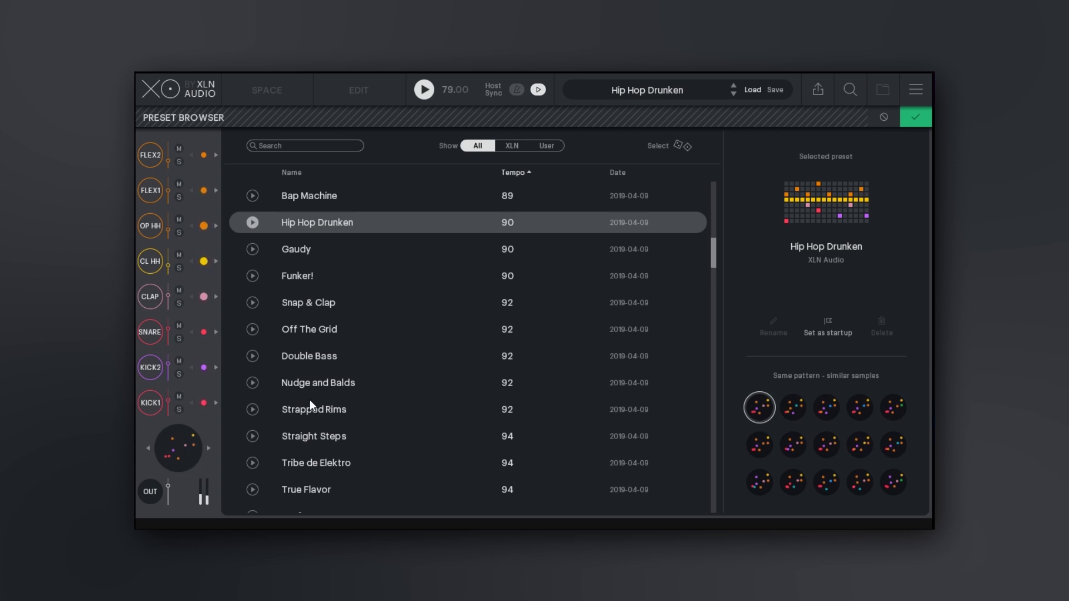
pyautogui.press('space')
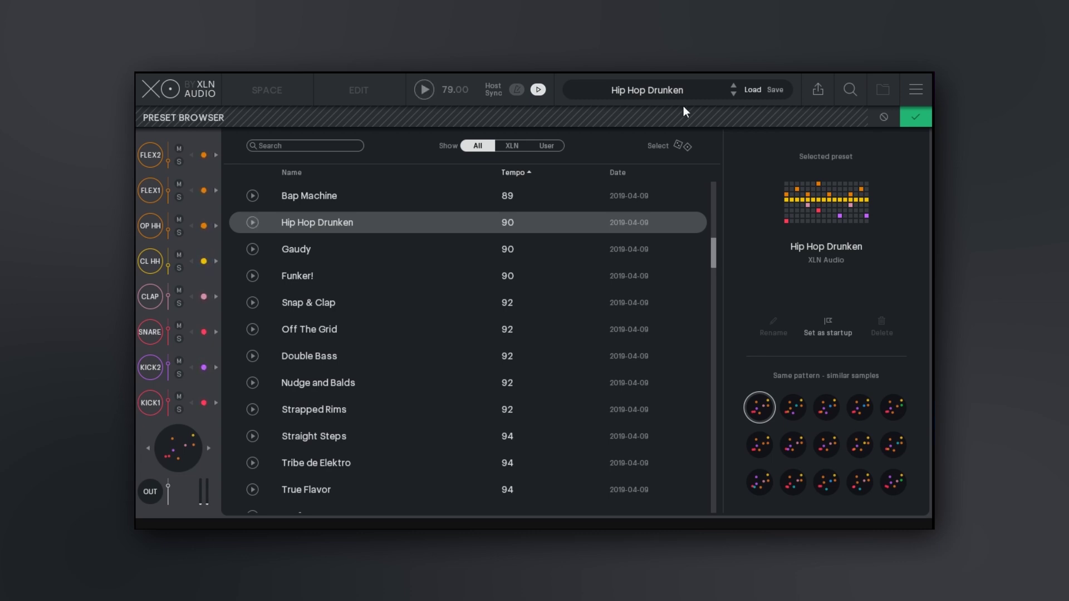
# Close the preset browser, briefly play Hip Hop Drunken, and glance at the beat view.
pyautogui.click(918, 116)
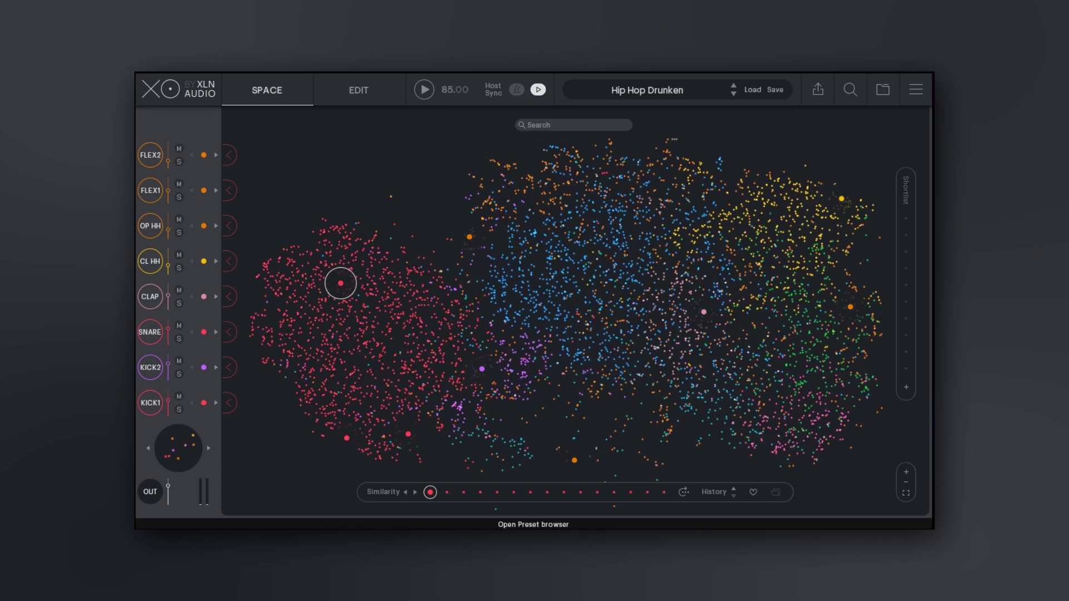
pyautogui.press('space')
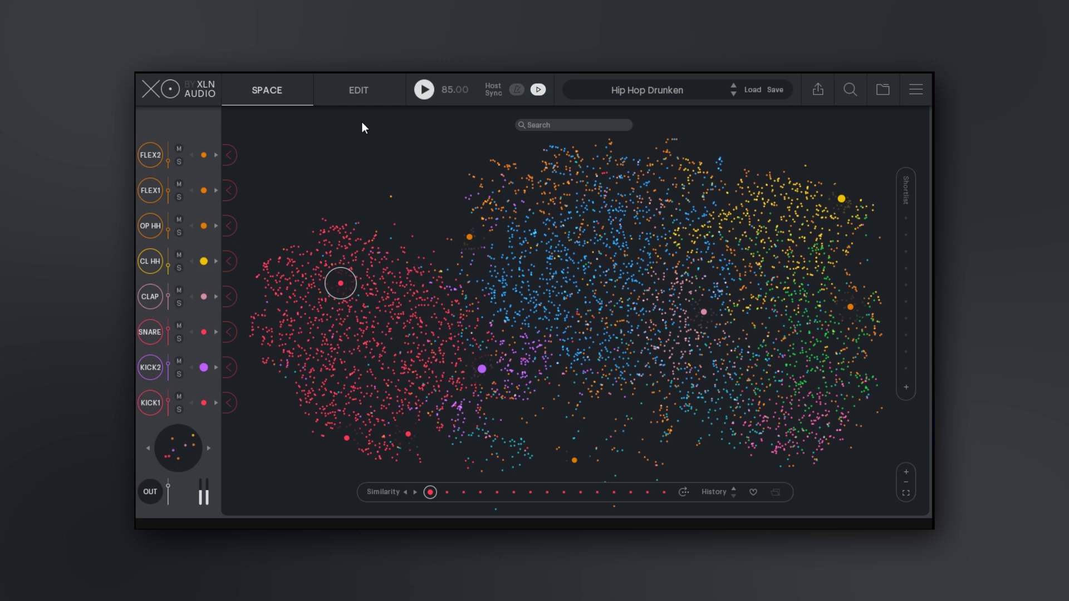
pyautogui.press('space')
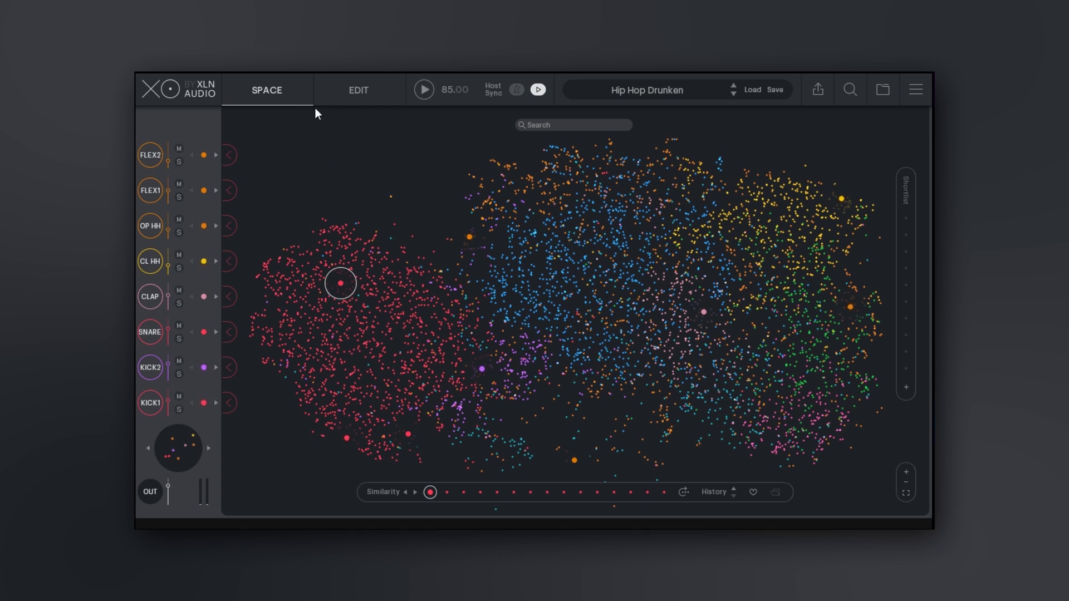
pyautogui.click(353, 92)
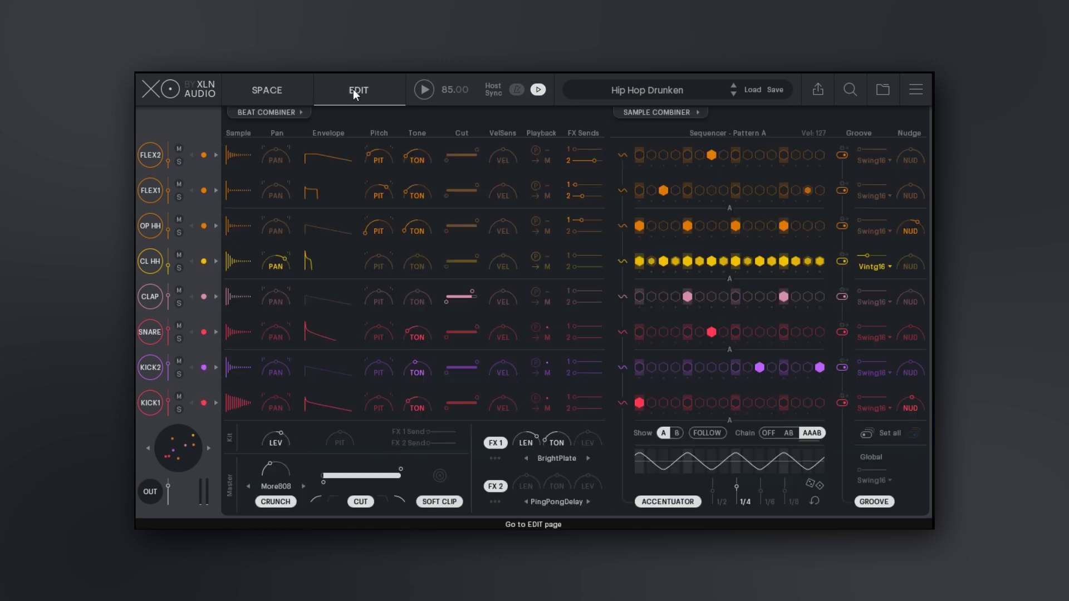
pyautogui.click(259, 89)
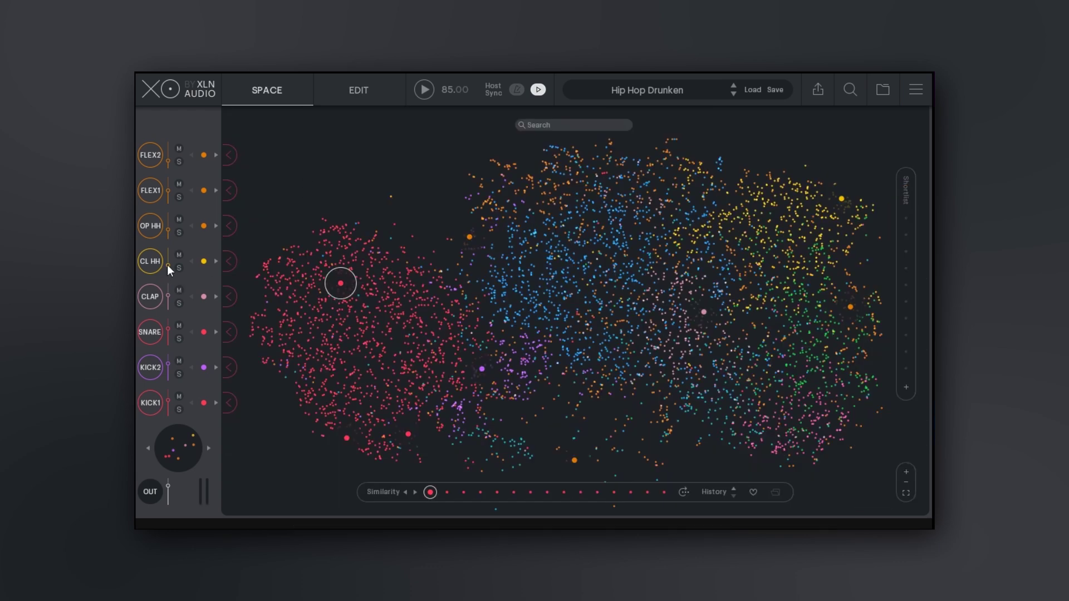
# Step through the KICK1, KICK2, SNARE and CLAP channels, ending on KICK1's sound parameters.
pyautogui.click(143, 409)
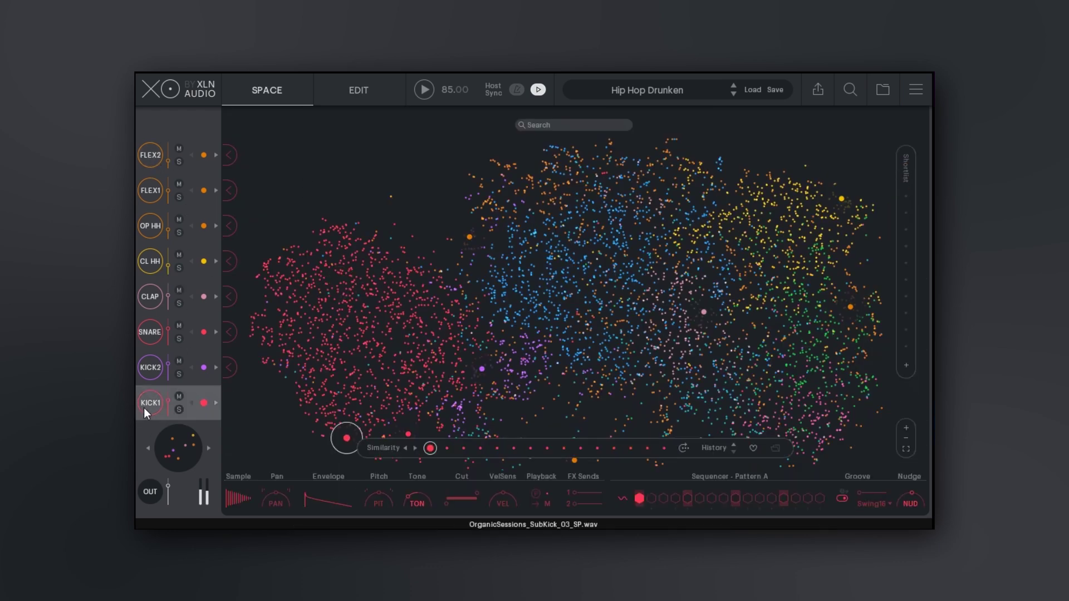
pyautogui.click(149, 371)
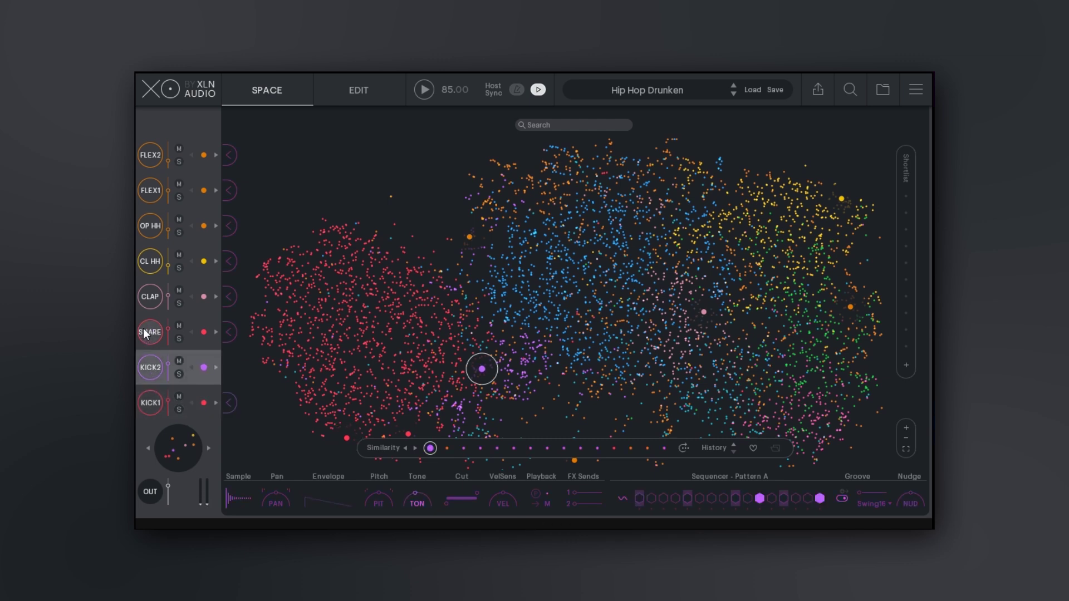
pyautogui.click(148, 334)
pyautogui.click(147, 298)
pyautogui.click(145, 406)
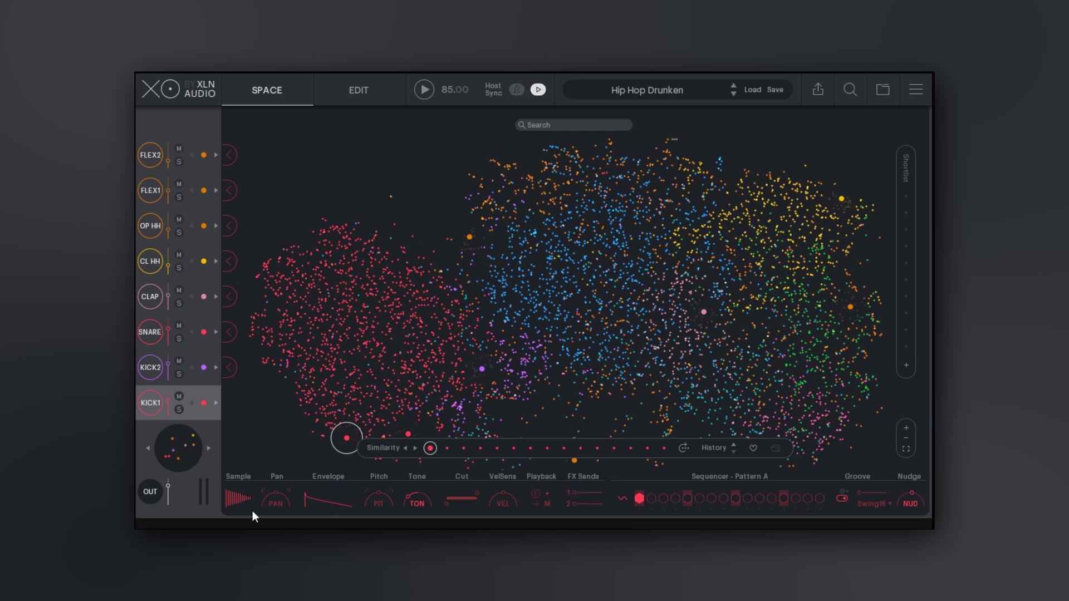
pyautogui.click(230, 500)
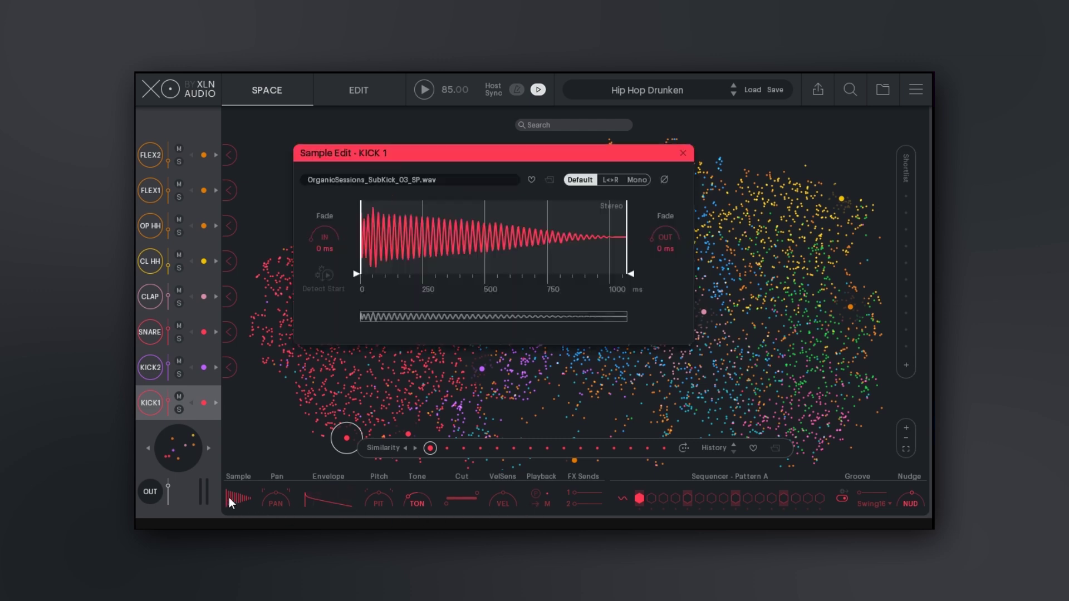
pyautogui.moveTo(357, 273)
pyautogui.mouseDown()
pyautogui.moveTo(423, 272)
pyautogui.moveTo(357, 273)
pyautogui.mouseUp()
pyautogui.moveTo(631, 275)
pyautogui.mouseDown()
pyautogui.moveTo(510, 278)
pyautogui.moveTo(630, 275)
pyautogui.mouseUp()
pyautogui.click(683, 153)
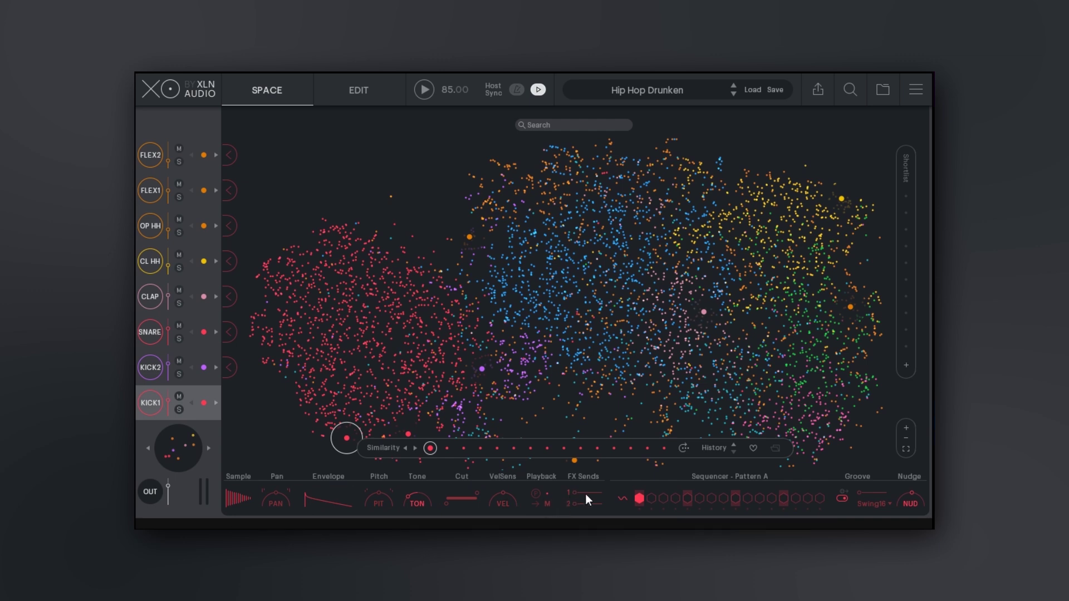
pyautogui.moveTo(573, 494)
pyautogui.mouseDown()
pyautogui.moveTo(586, 494)
pyautogui.moveTo(572, 493)
pyautogui.mouseUp()
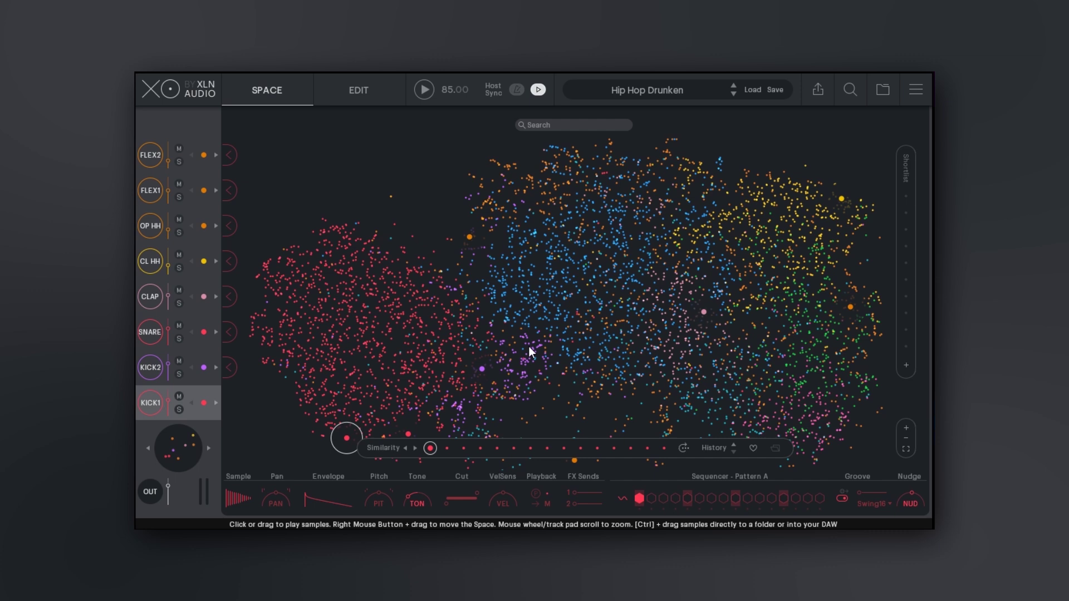
pyautogui.click(341, 95)
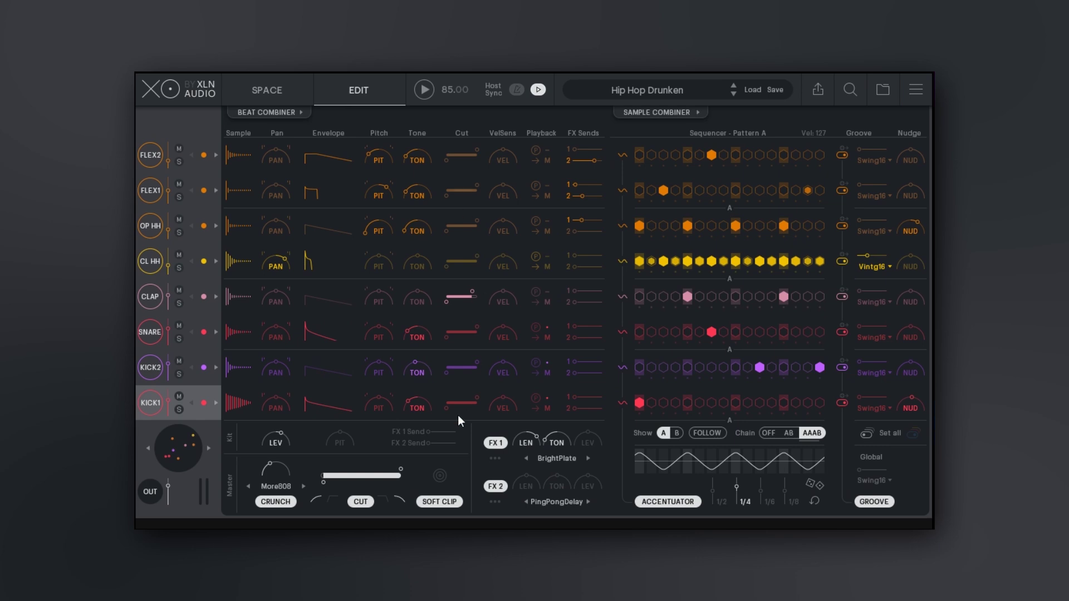
pyautogui.click(495, 442)
pyautogui.click(496, 442)
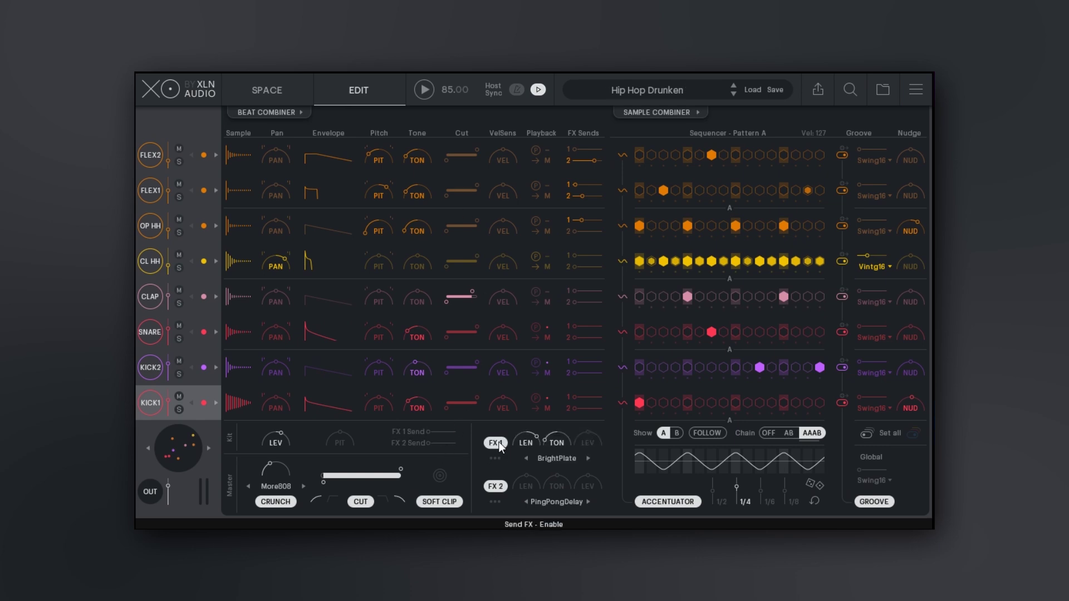
pyautogui.click(550, 456)
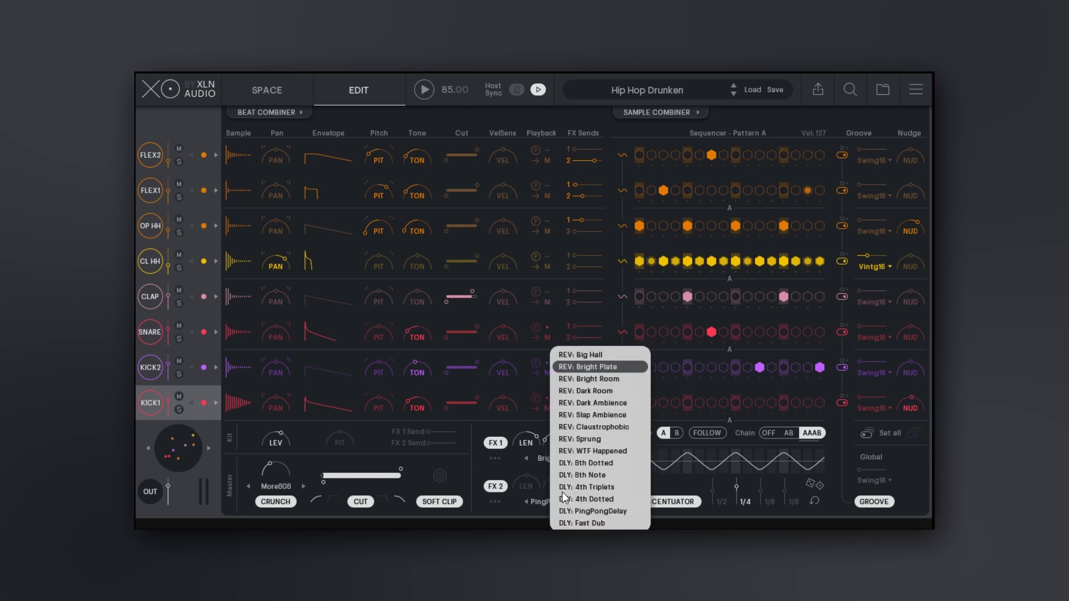
pyautogui.click(490, 473)
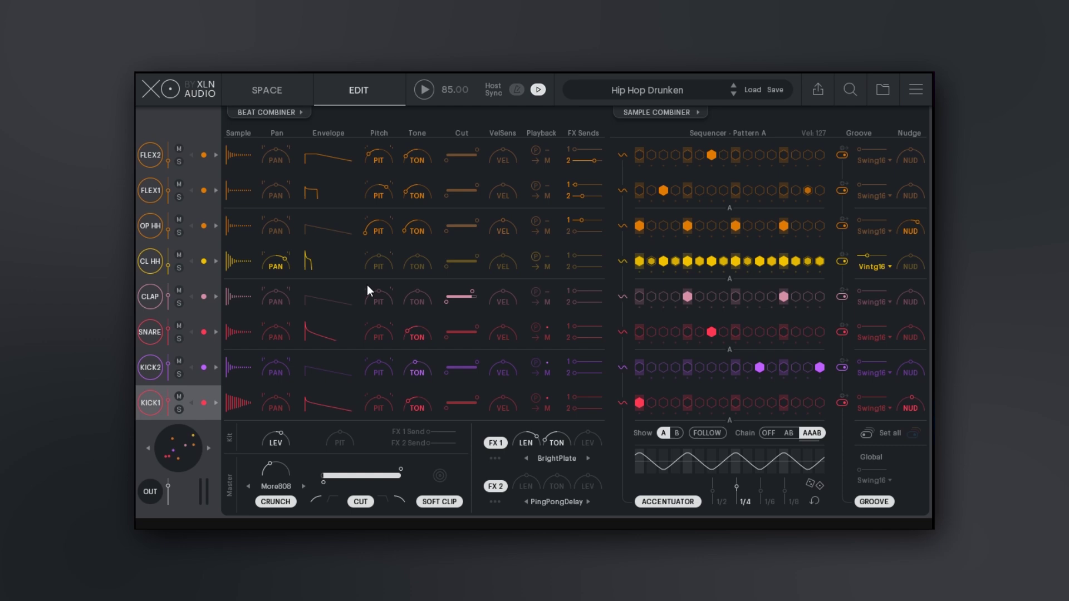
pyautogui.click(247, 94)
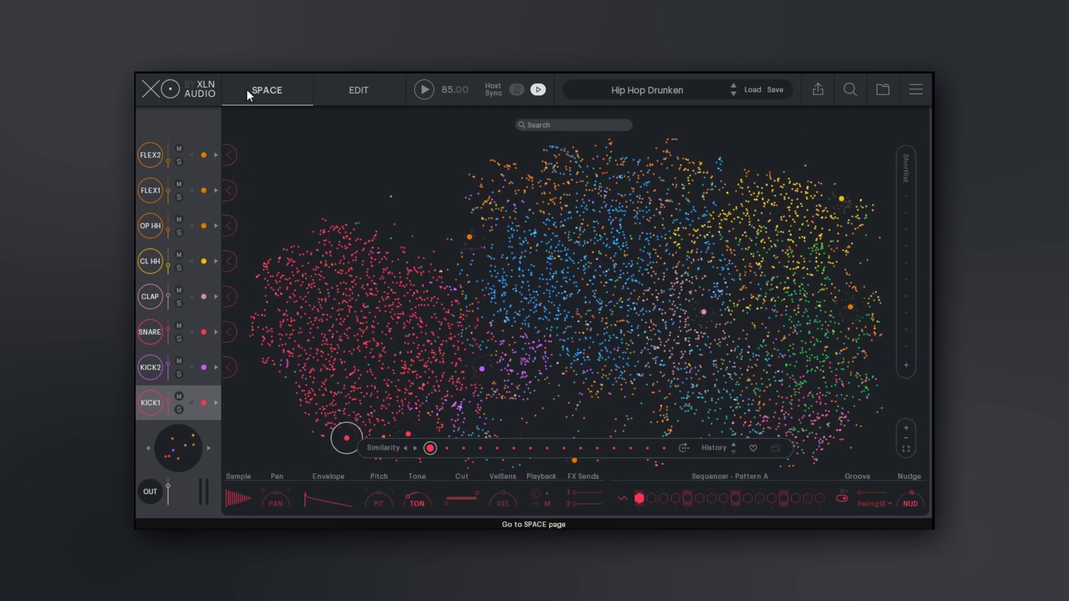
# While playing, step through KICK1's similar kicks and return to Blue_Oyster_Retro_Krunch.wav.
pyautogui.press('space')
pyautogui.click(416, 449)
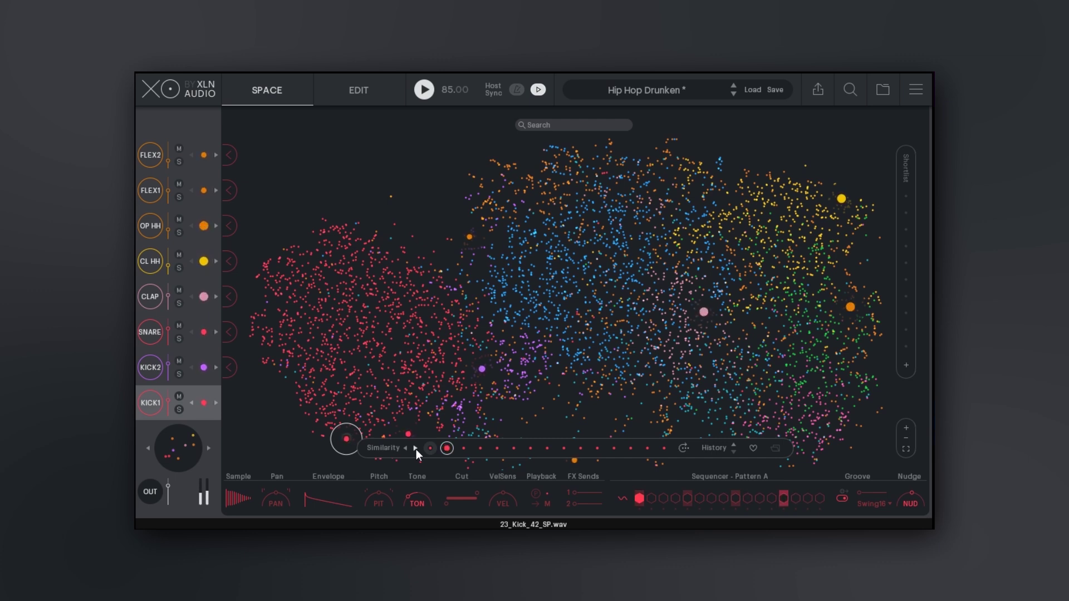
pyautogui.click(416, 449)
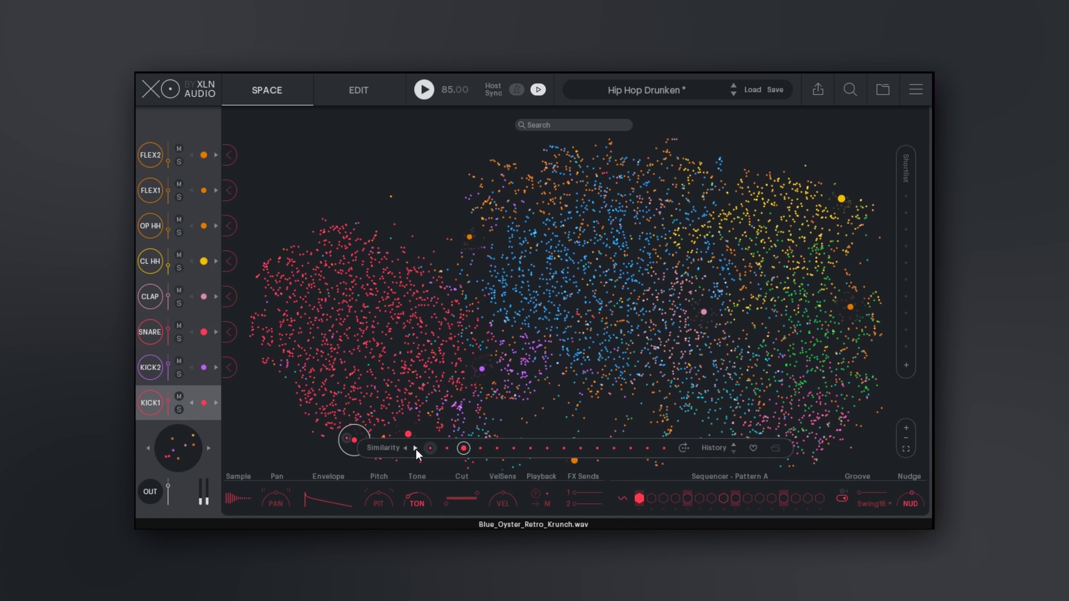
pyautogui.click(416, 449)
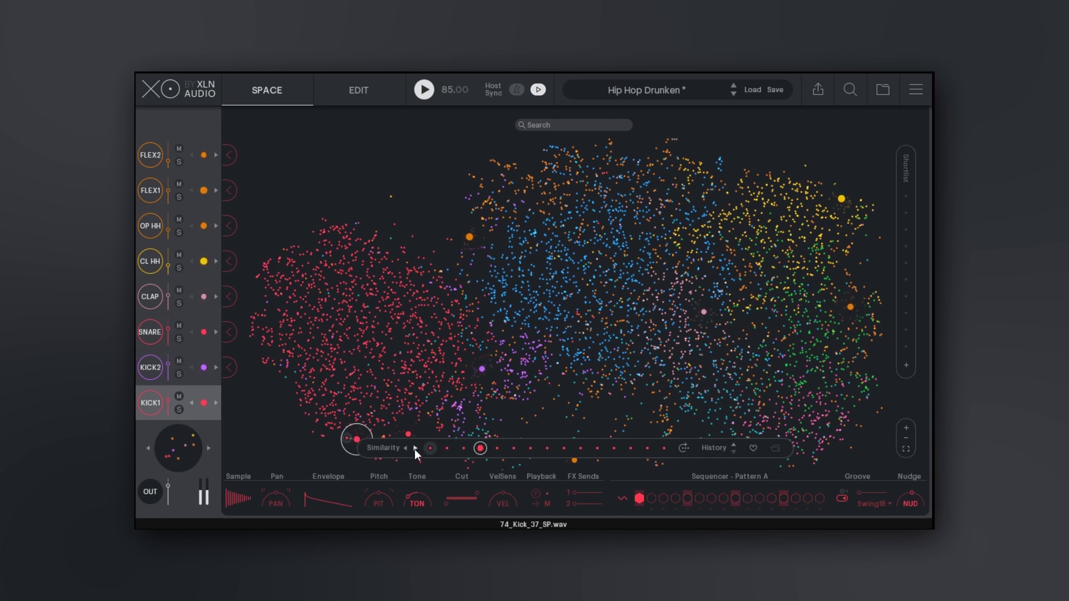
pyautogui.click(406, 449)
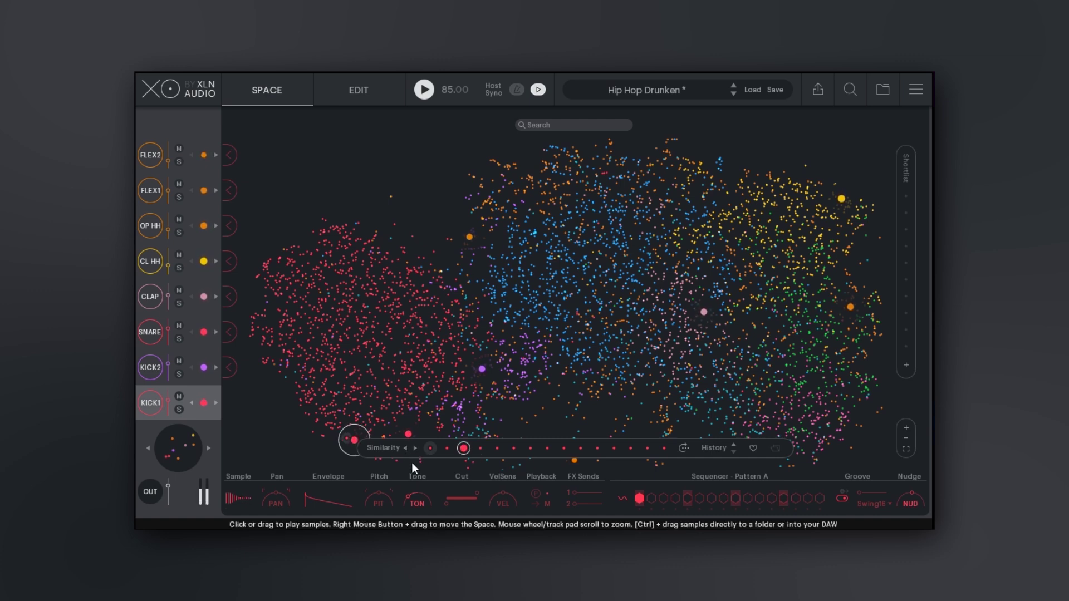
pyautogui.press('space')
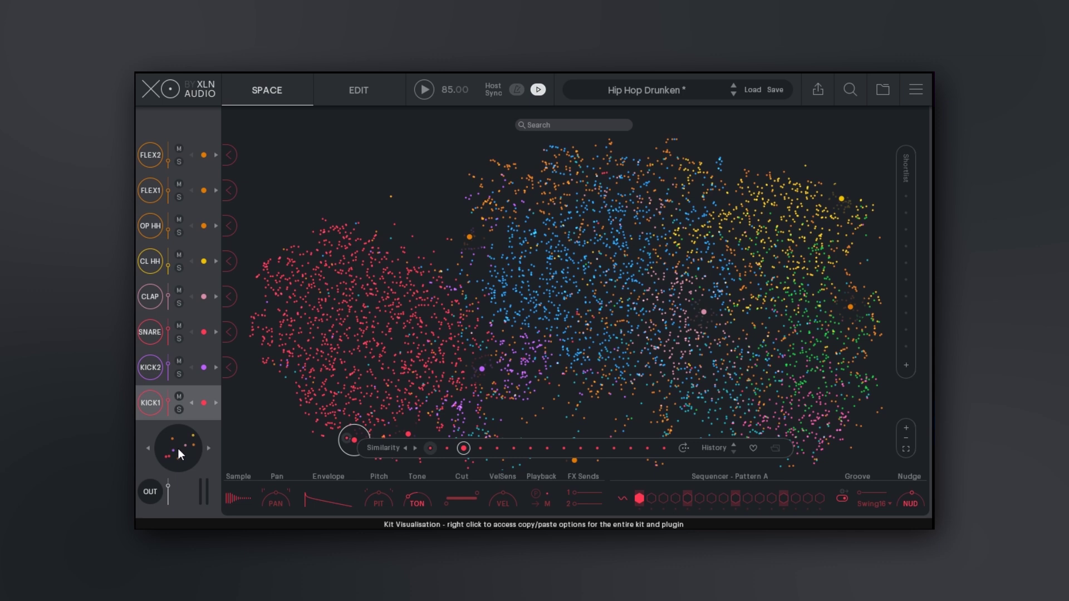
# Audition three similar-sounding replacement kits, then open Hot Swap for the CL HH sample.
pyautogui.click(209, 448)
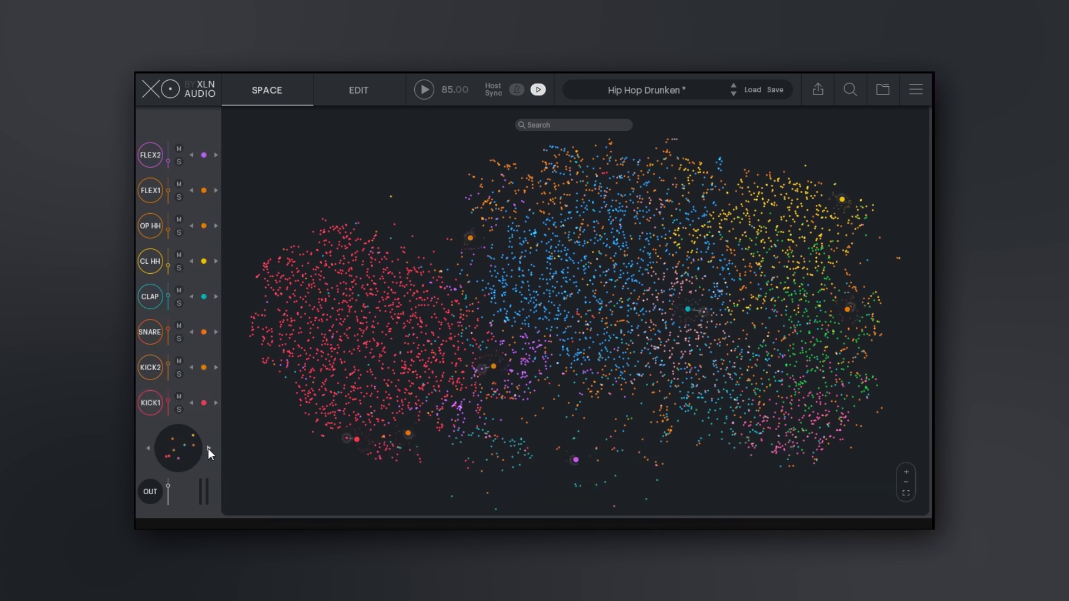
pyautogui.press('space')
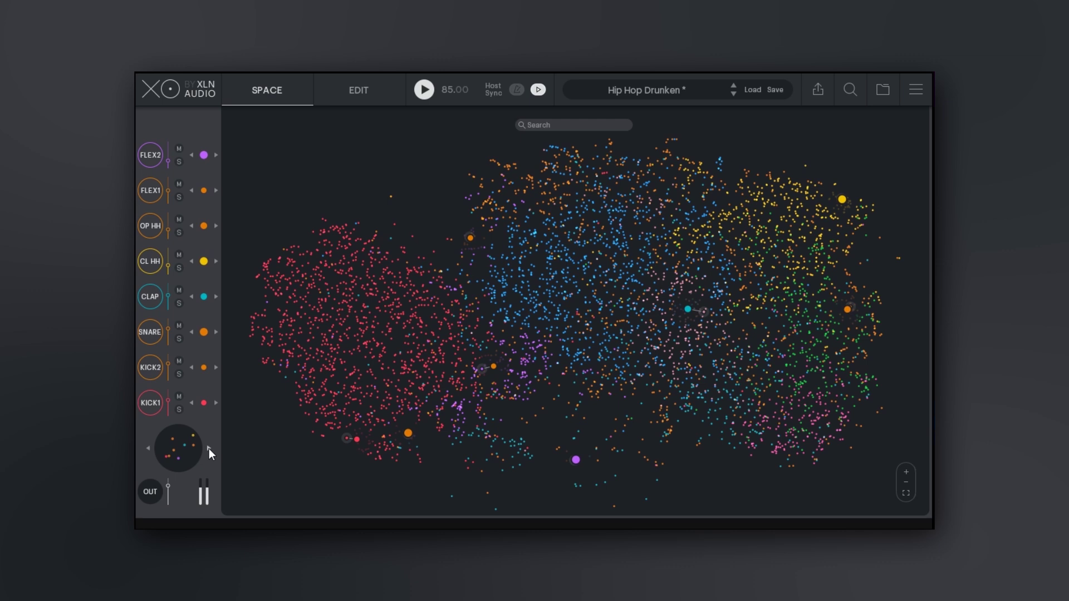
pyautogui.click(209, 448)
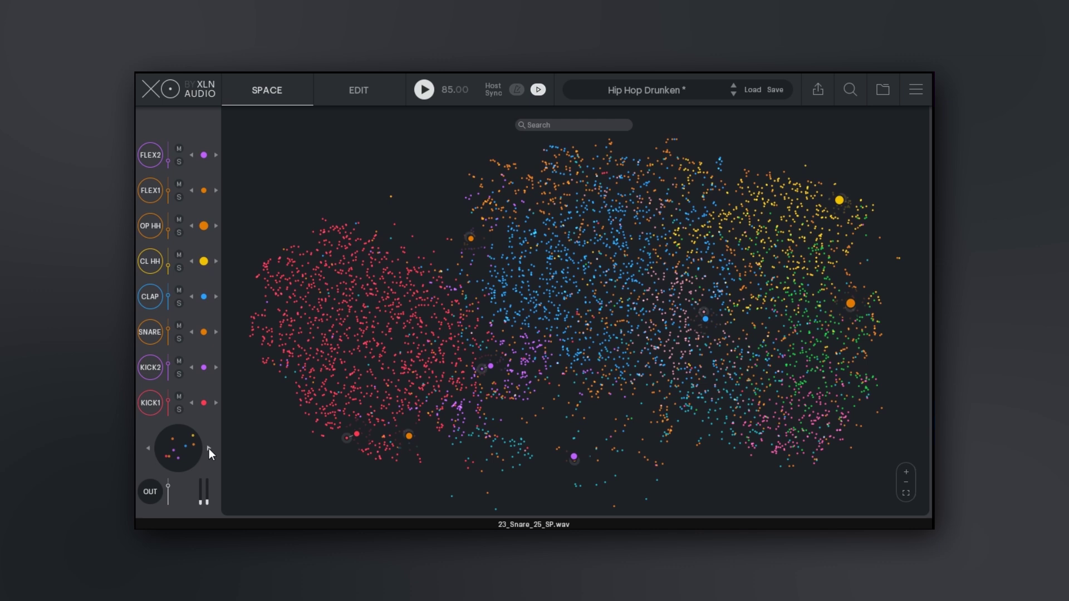
pyautogui.click(208, 449)
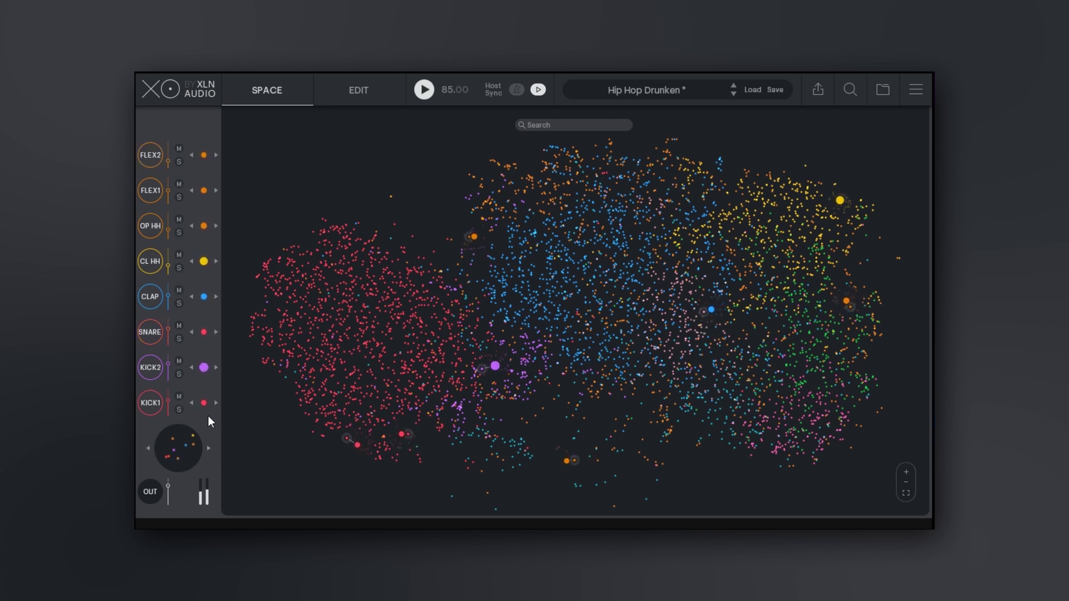
pyautogui.press('space')
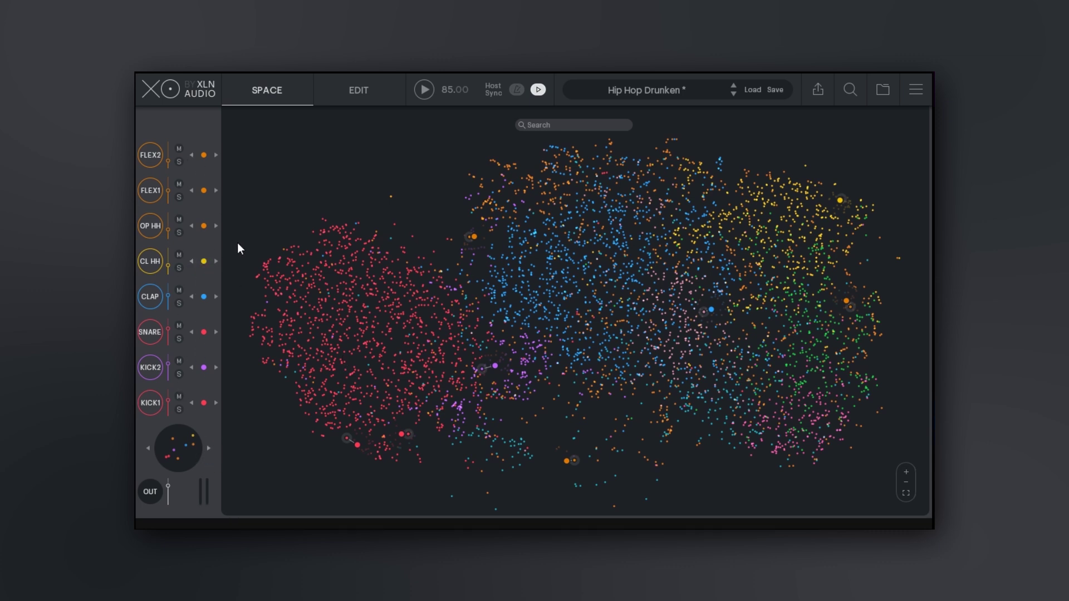
pyautogui.click(204, 262)
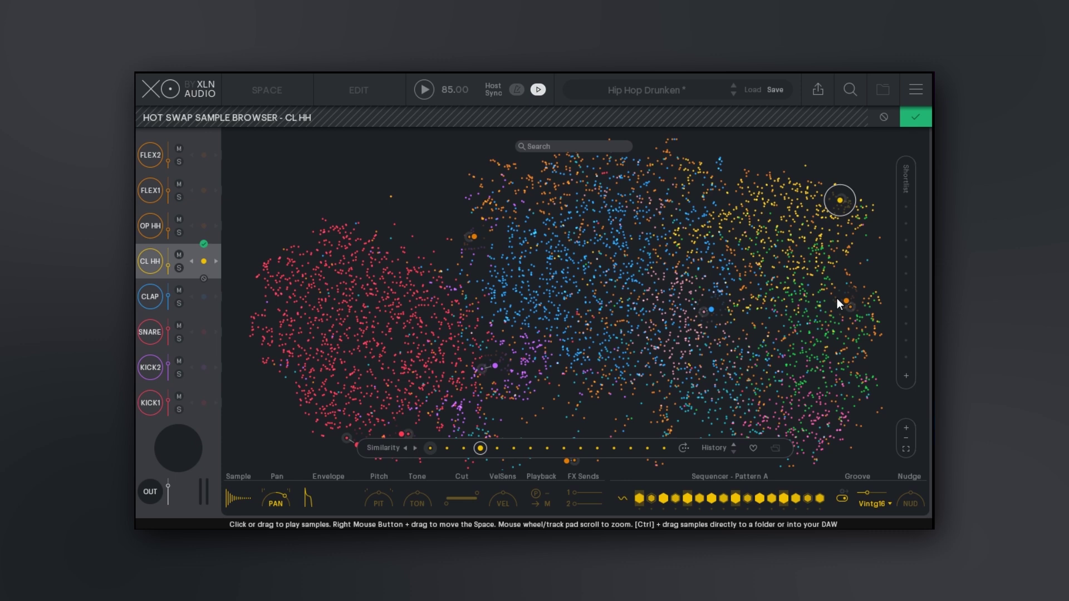
# Audition several hat and snare samples for CL HH, then accept the ride ColdBloodedBass_ThickRide_01_534.wav.
pyautogui.click(820, 322)
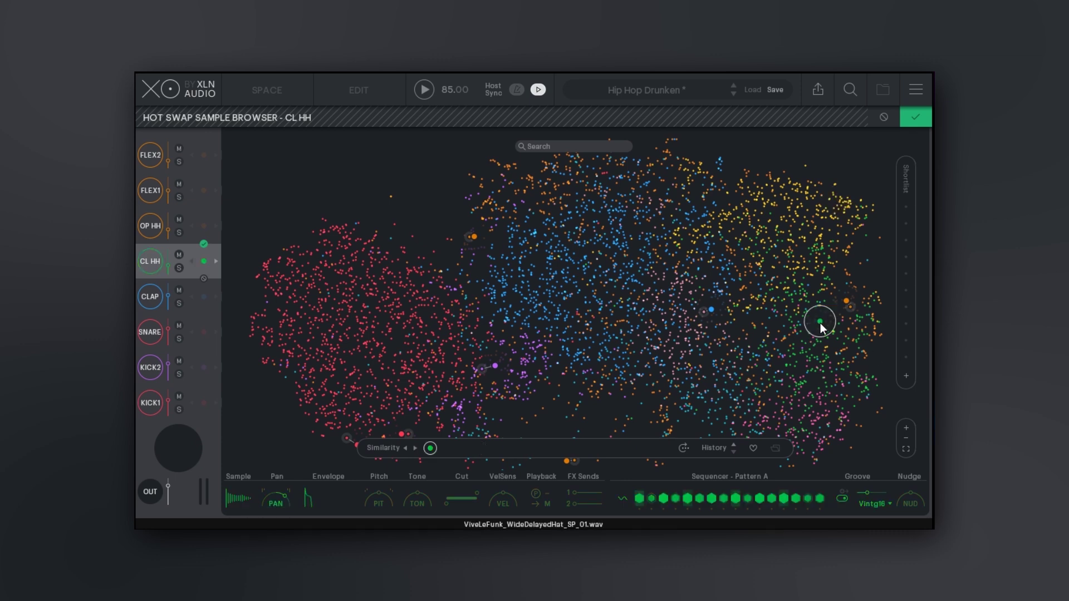
pyautogui.press('space')
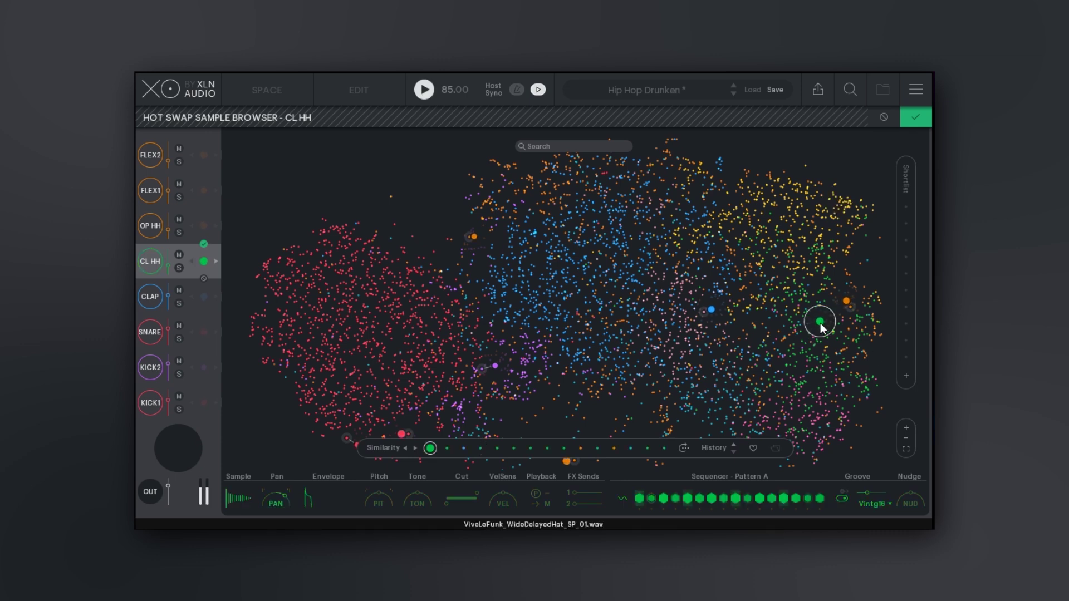
pyautogui.click(817, 342)
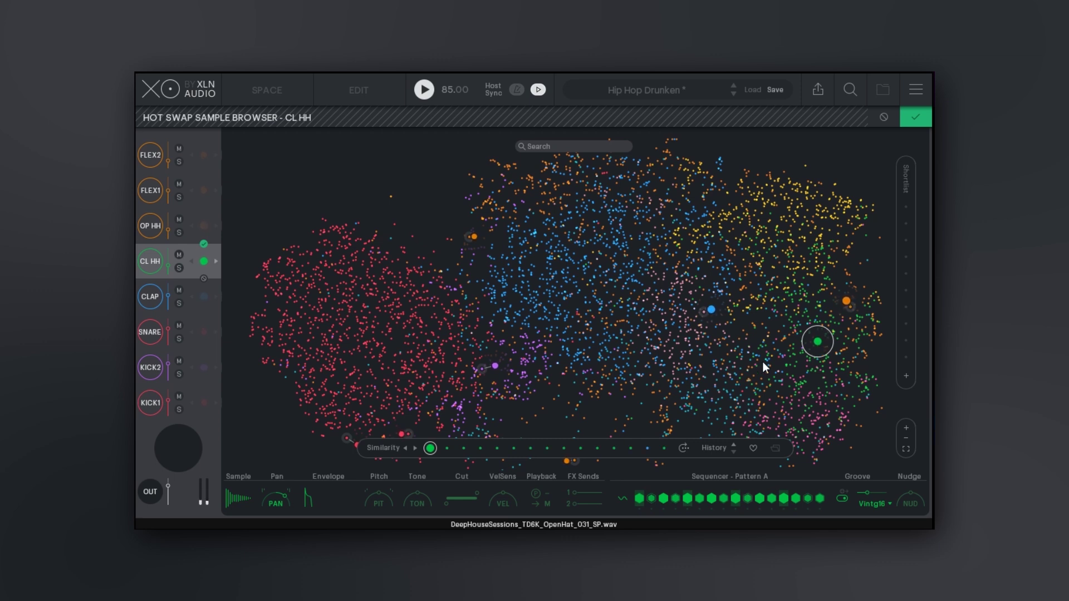
pyautogui.click(564, 274)
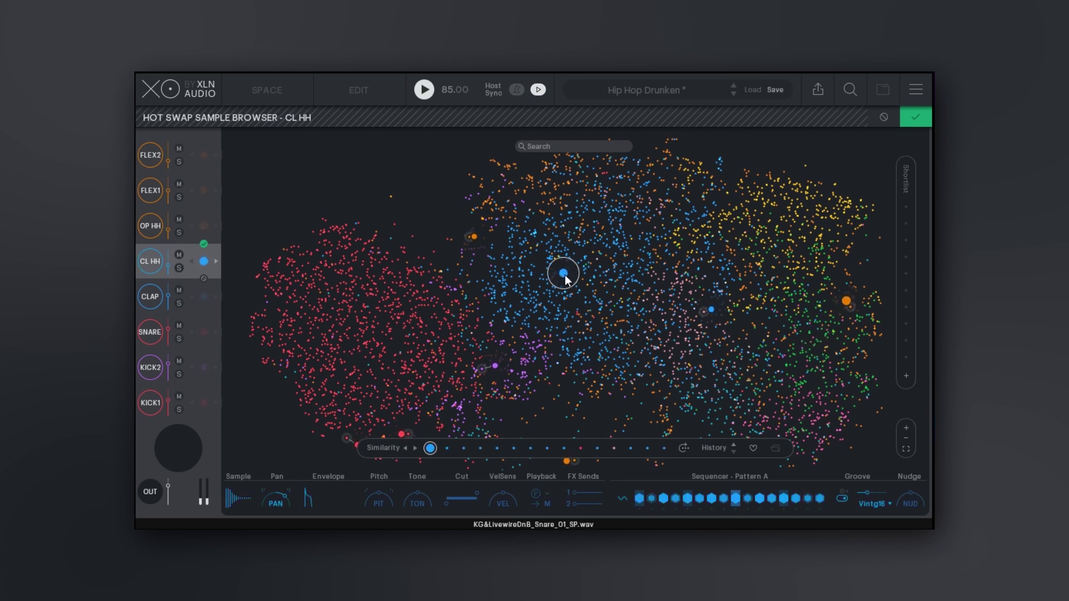
pyautogui.click(785, 412)
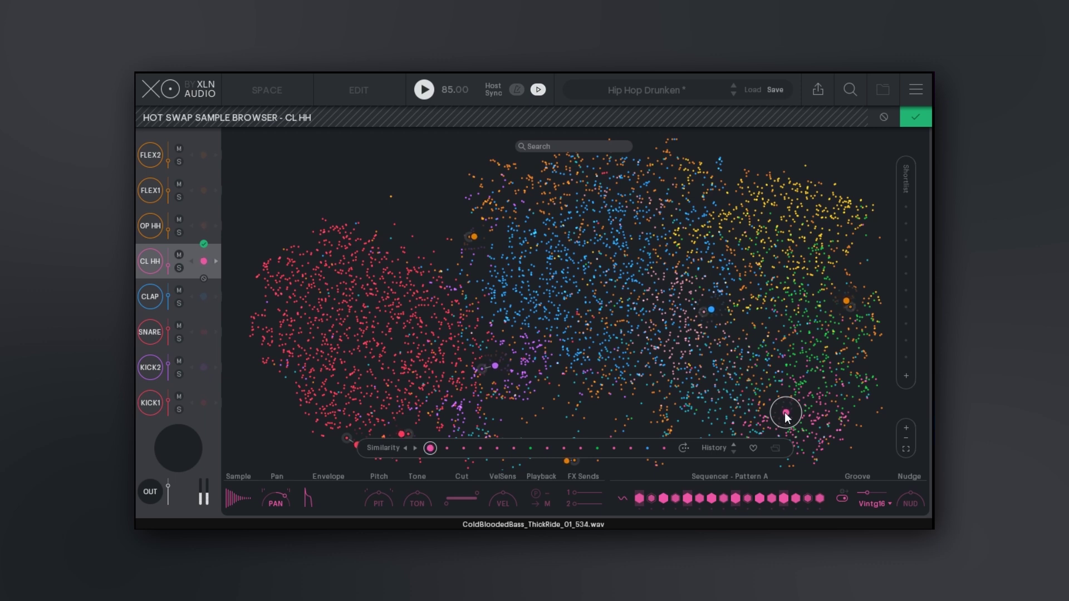
pyautogui.press('space')
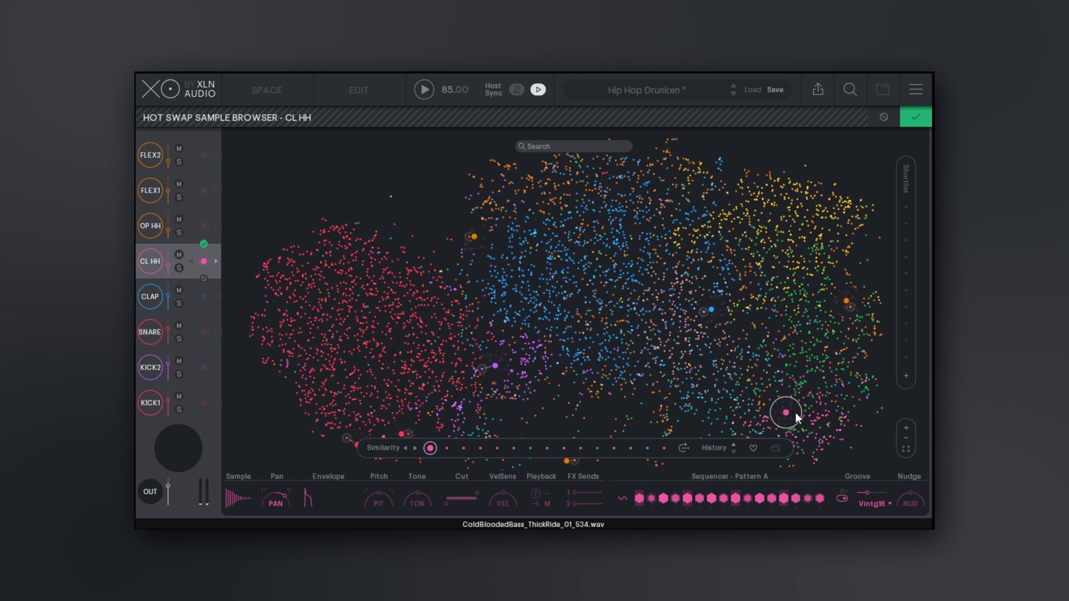
pyautogui.click(204, 245)
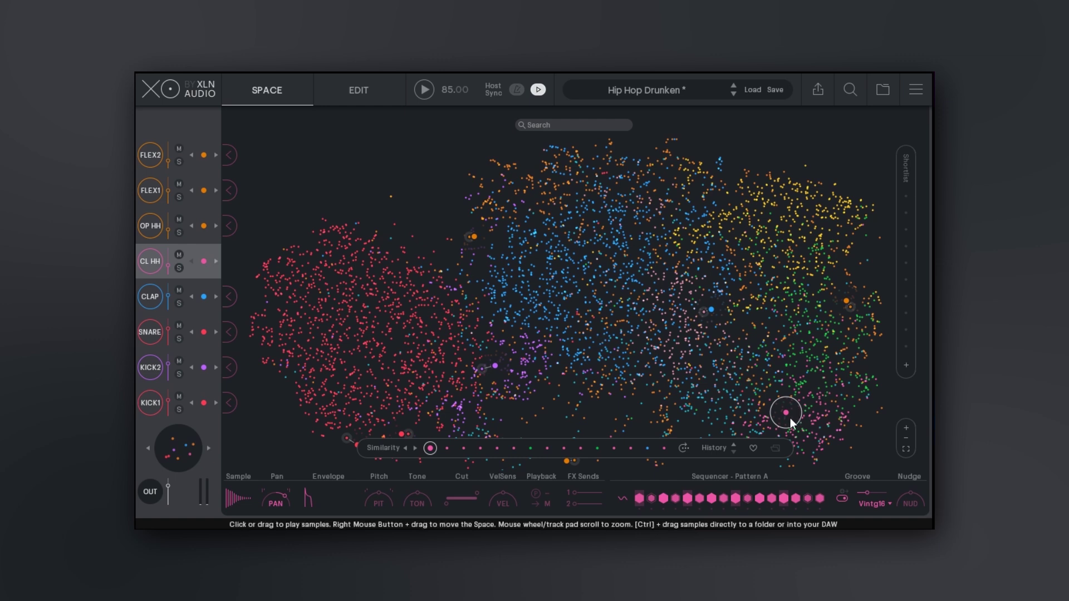
# Step CL HH through similar rides and a crash, settling on Futurism_RubbishRide_SP_01.wav, then stop playback.
pyautogui.click(415, 448)
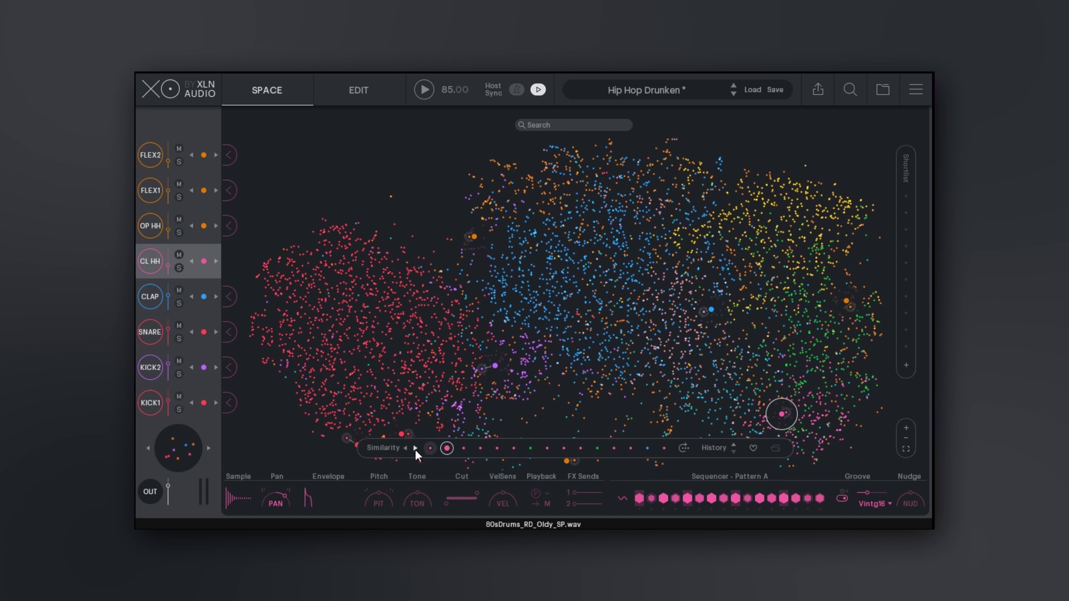
pyautogui.click(415, 449)
pyautogui.press('space')
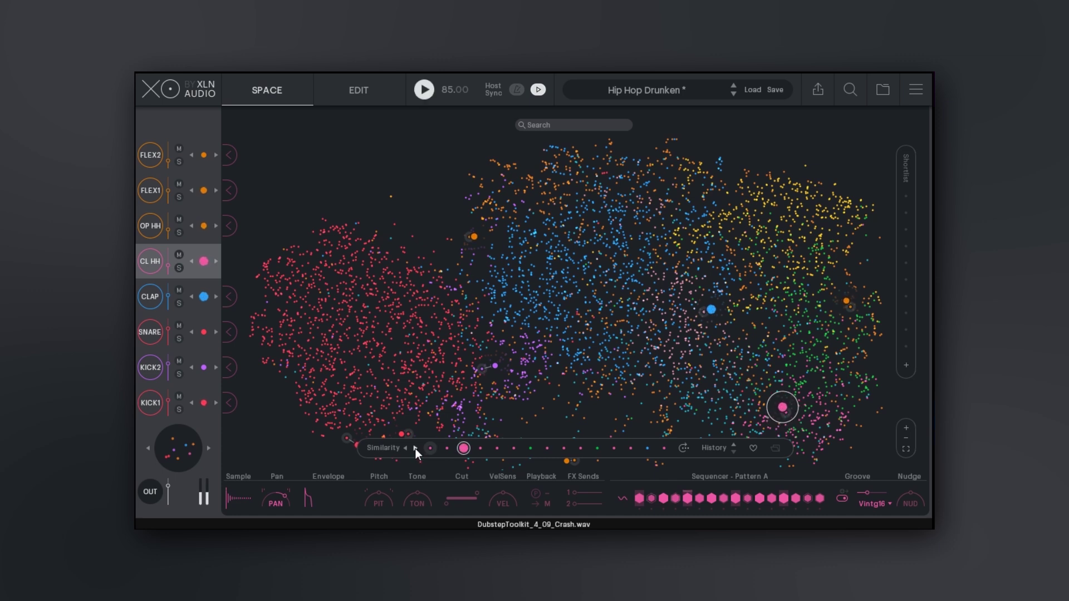
pyautogui.click(416, 449)
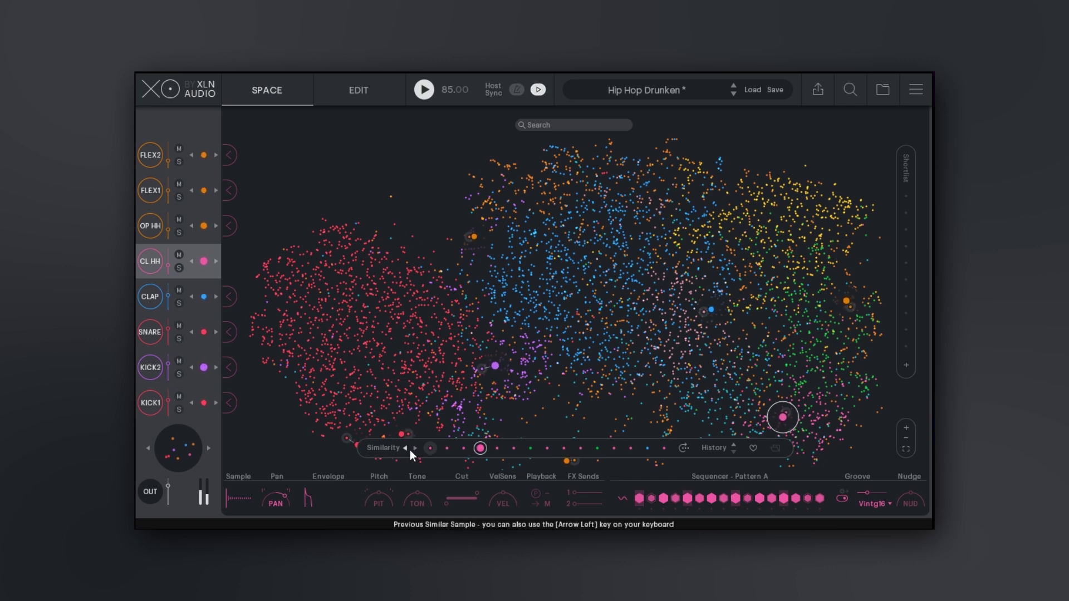
pyautogui.press('space')
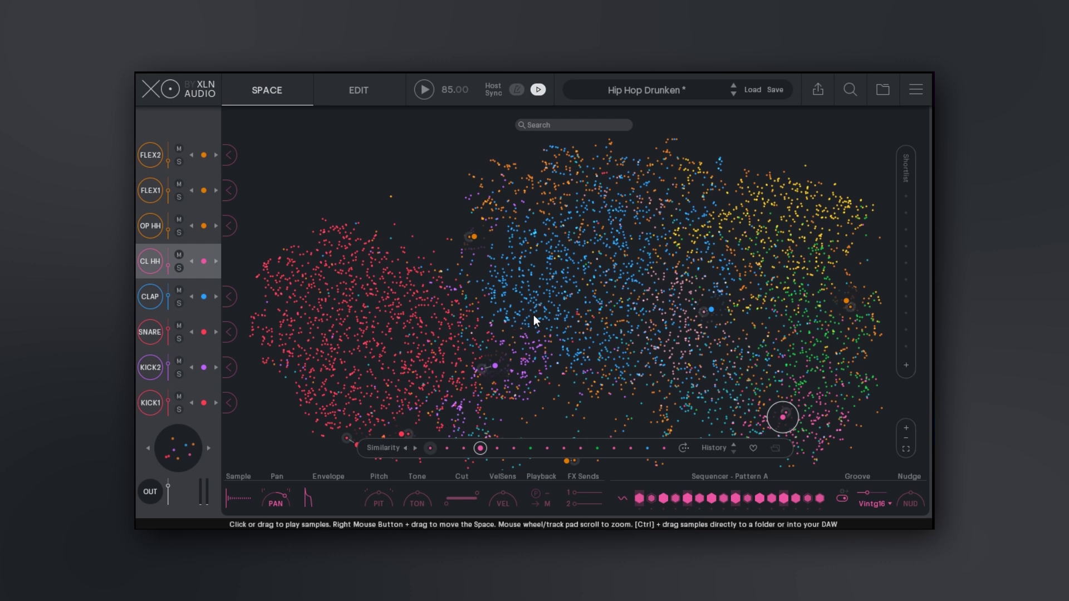
# Start adding a new sample folder and browse to DATA (D:) > Samples.
pyautogui.click(882, 89)
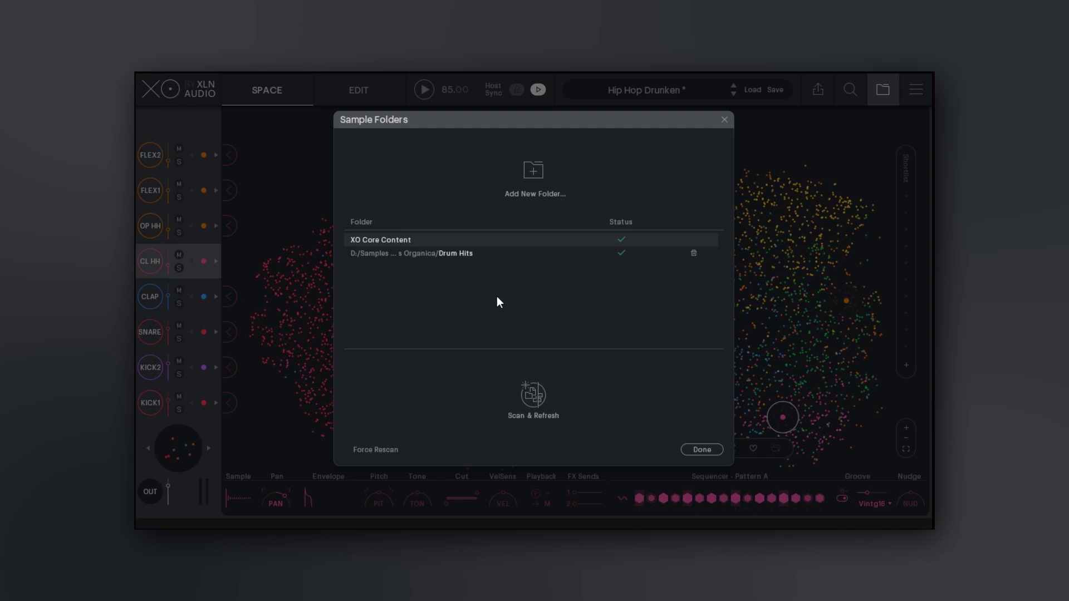
pyautogui.click(529, 173)
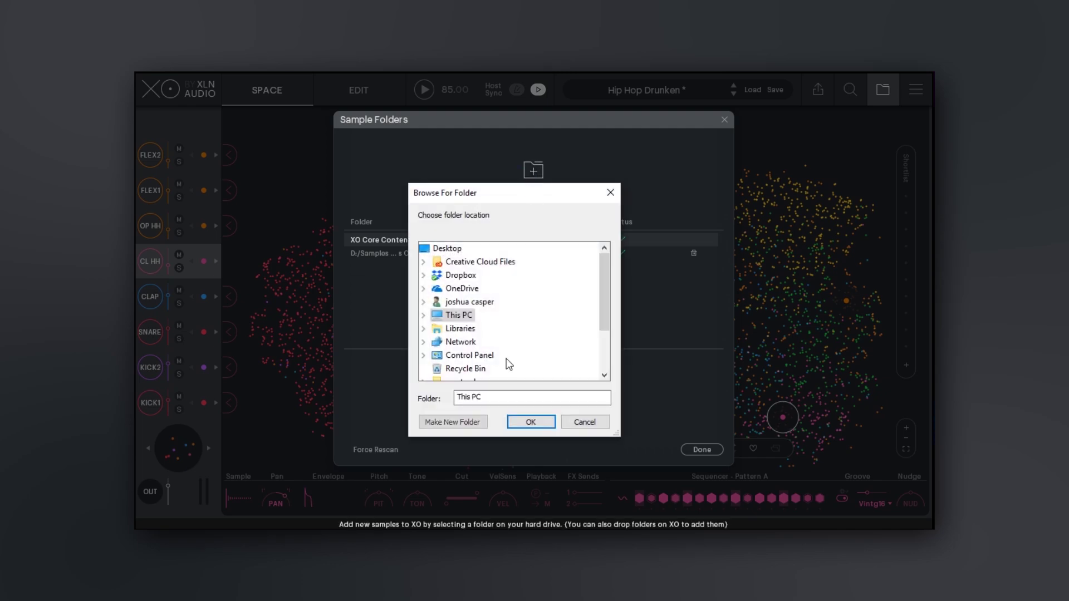
pyautogui.scroll(-2, 490, 370)
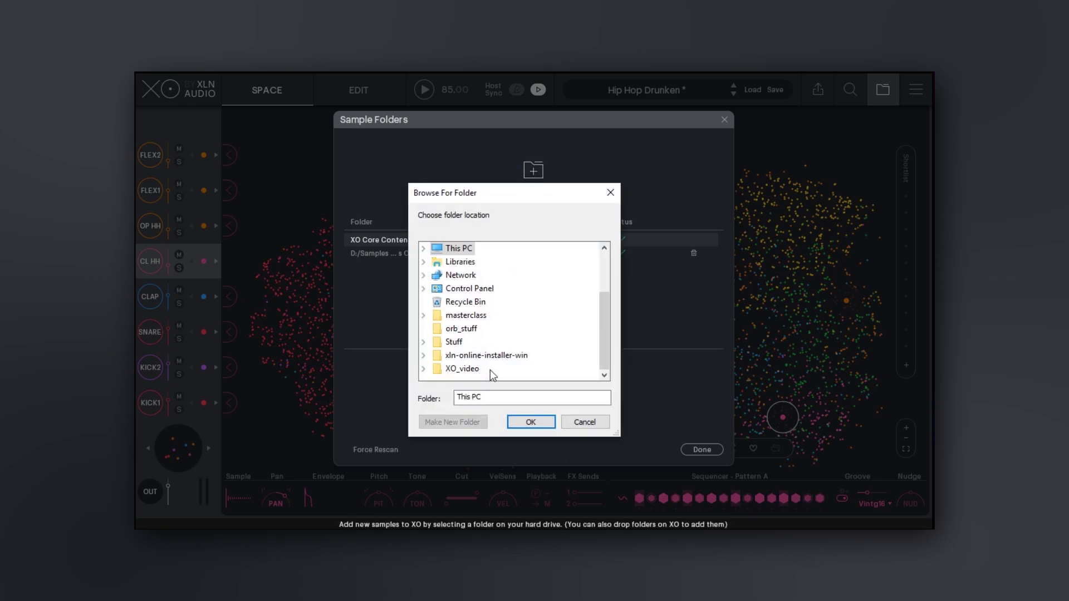
pyautogui.click(424, 249)
pyautogui.click(436, 368)
pyautogui.scroll(-2, 445, 342)
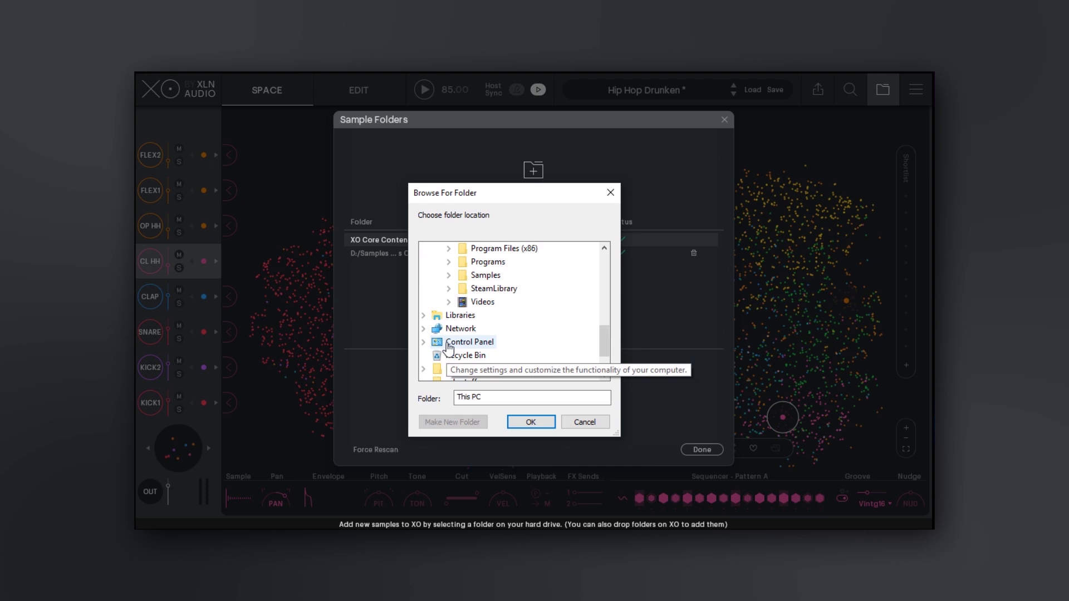
pyautogui.click(449, 275)
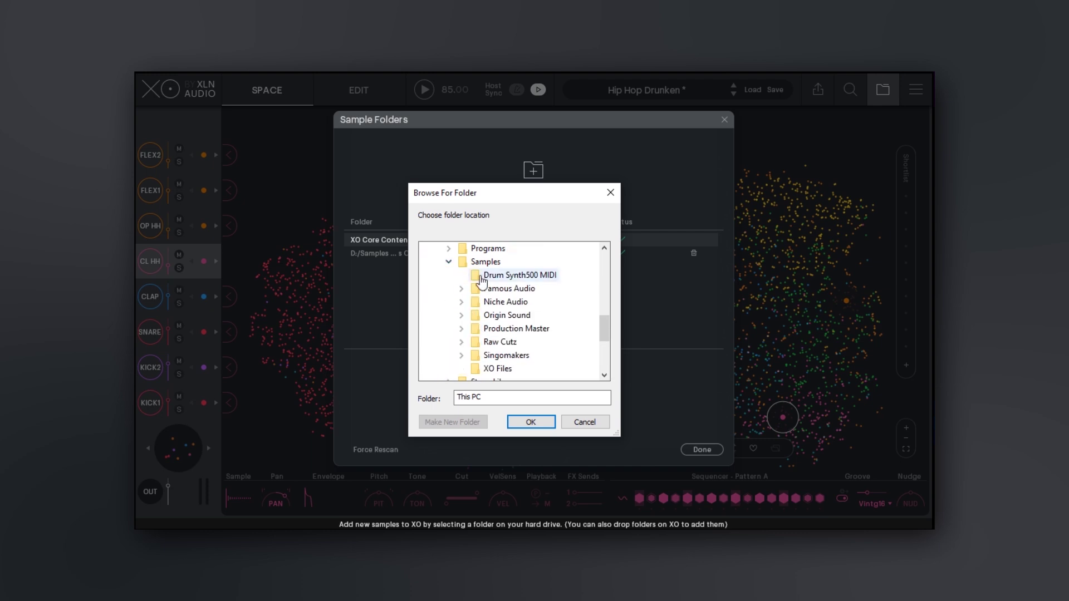
# Choose the Origin Sound vintage pack's Drum Hits folder under April, confirm it, and Scan & Refresh.
pyautogui.click(461, 315)
pyautogui.click(475, 329)
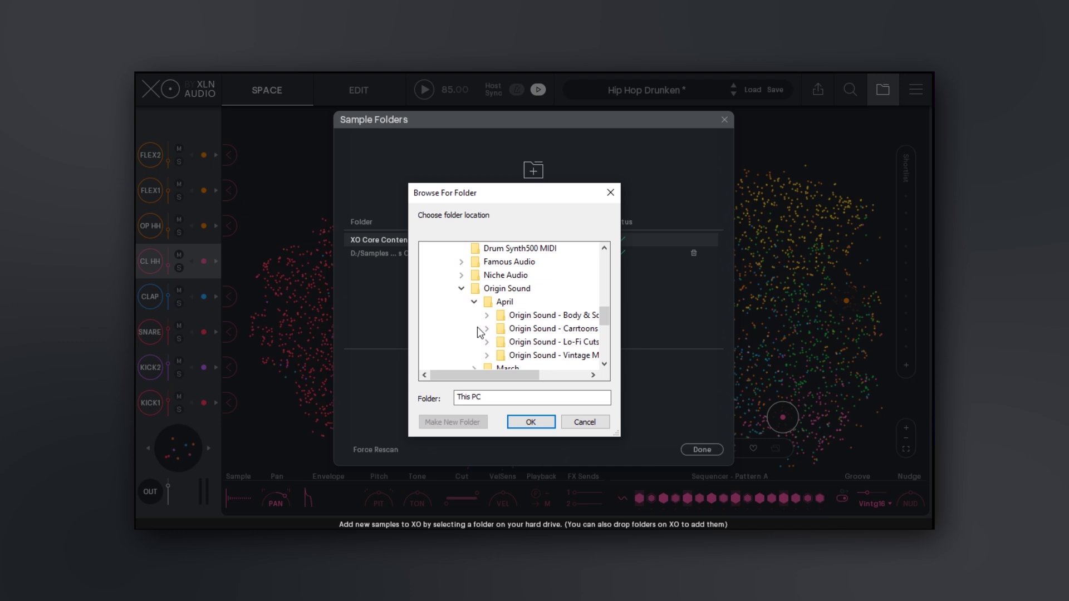
pyautogui.scroll(-2, 483, 297)
pyautogui.click(487, 276)
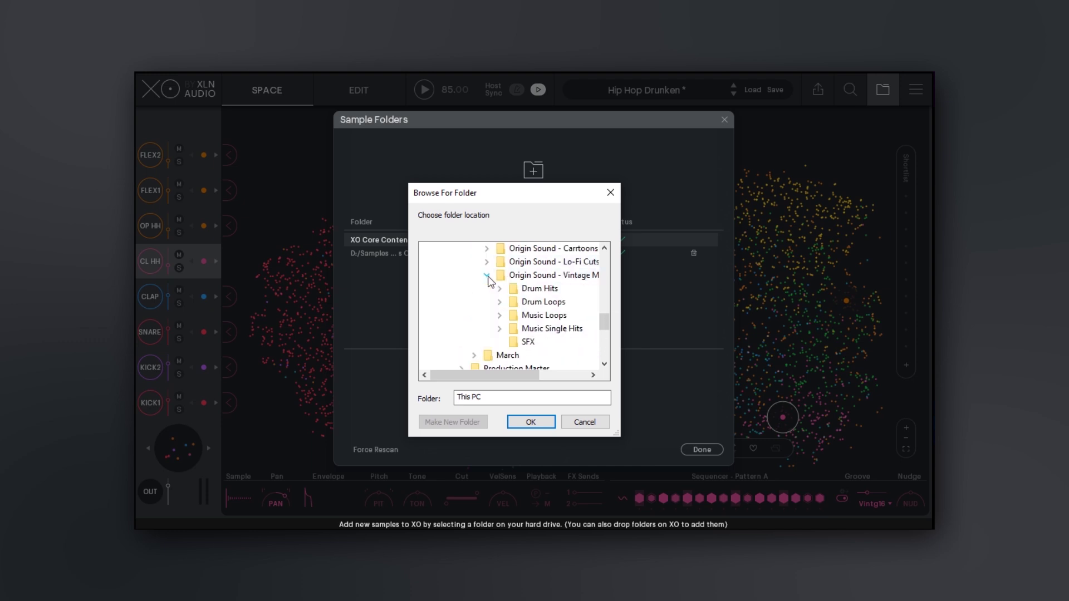
pyautogui.doubleClick(523, 289)
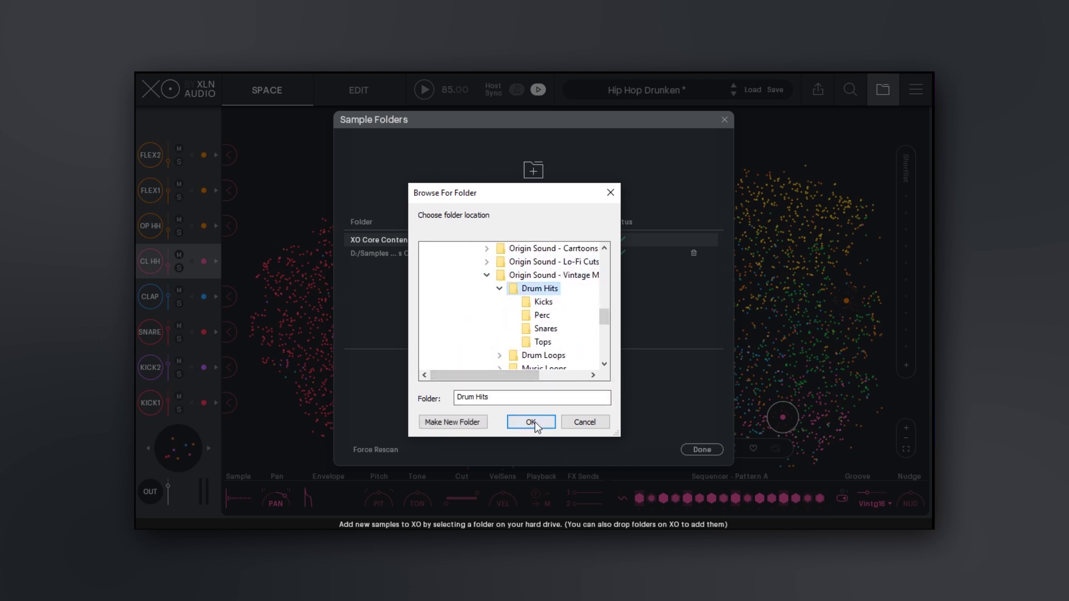
pyautogui.click(532, 422)
pyautogui.click(528, 395)
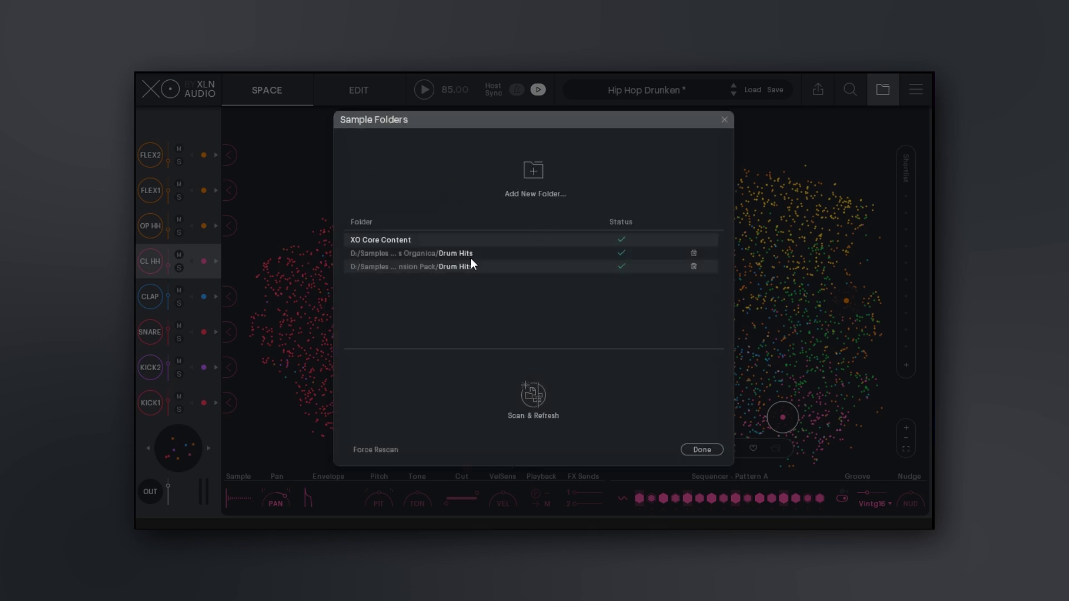
# Close the folder list, search the sample map for 'snare' instead of 'os', and preview a blue snare.
pyautogui.click(701, 449)
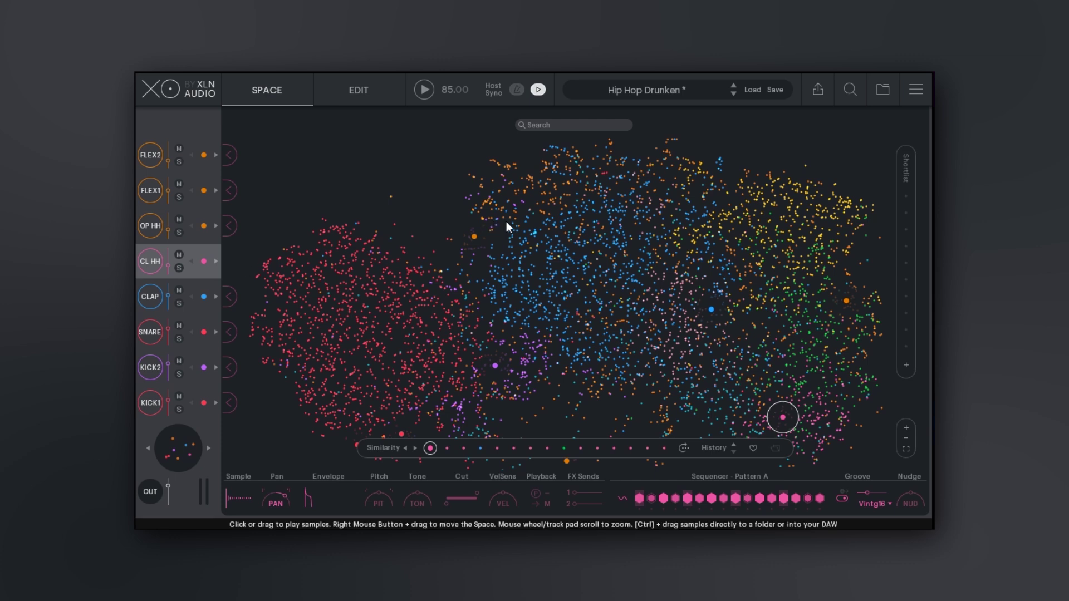
pyautogui.click(546, 125)
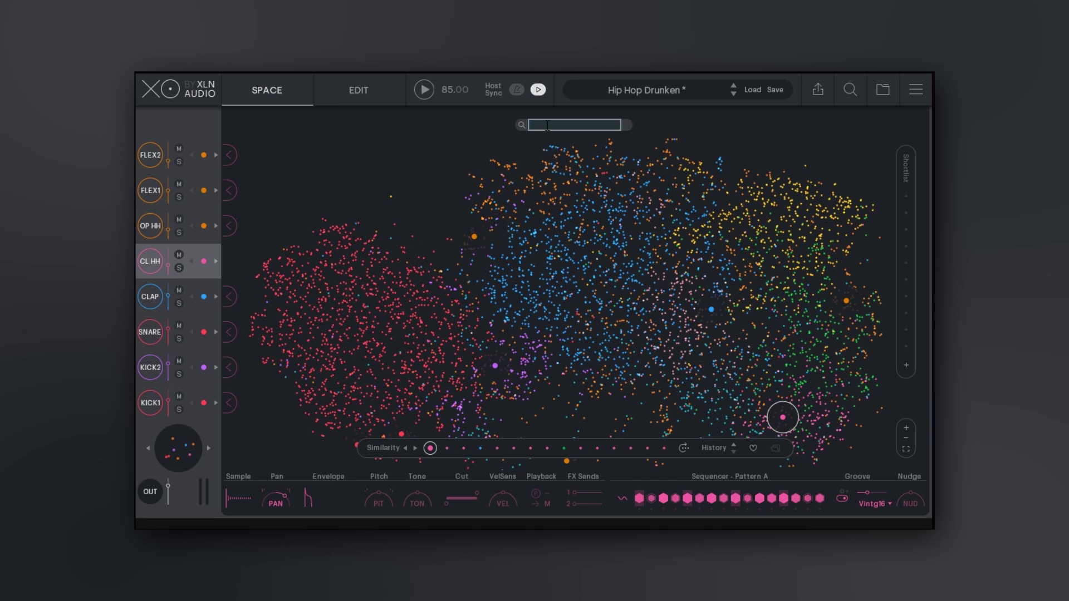
pyautogui.write('os')
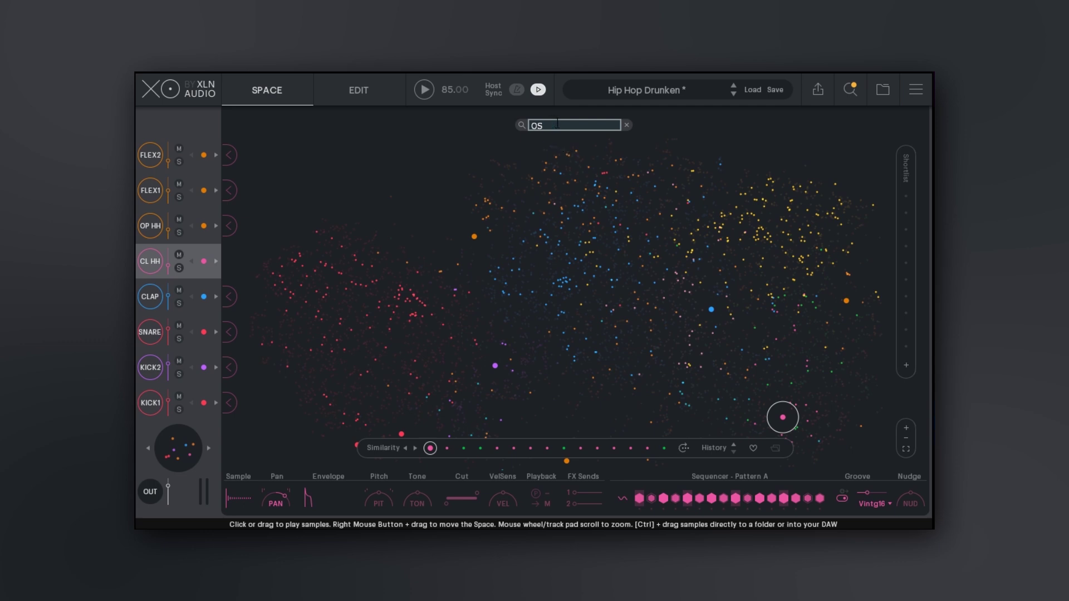
pyautogui.moveTo(557, 125); pyautogui.dragTo(500, 131)
pyautogui.write('snare')
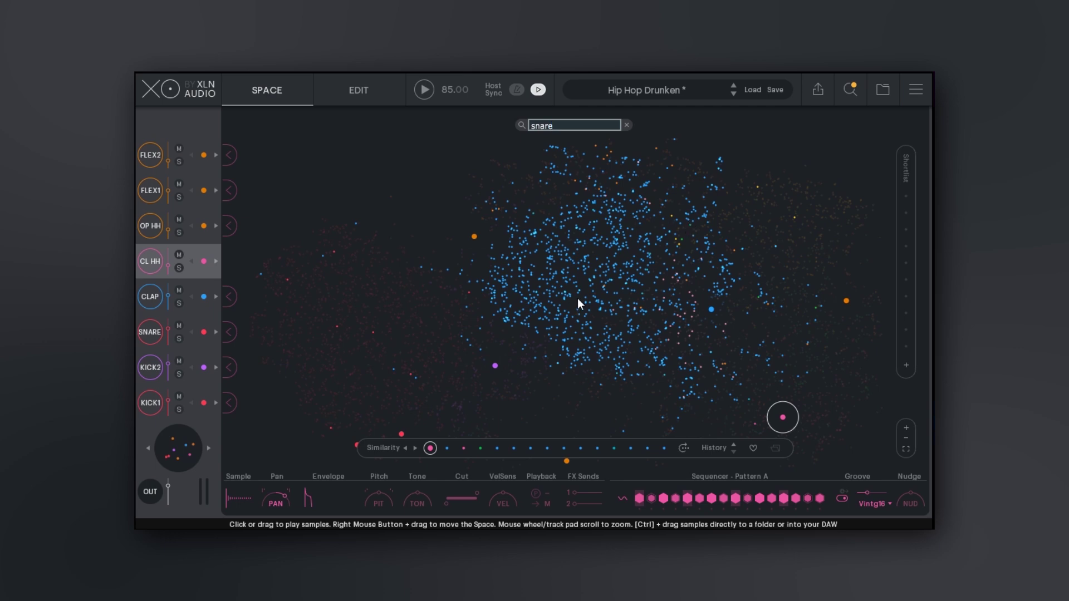
pyautogui.click(527, 339)
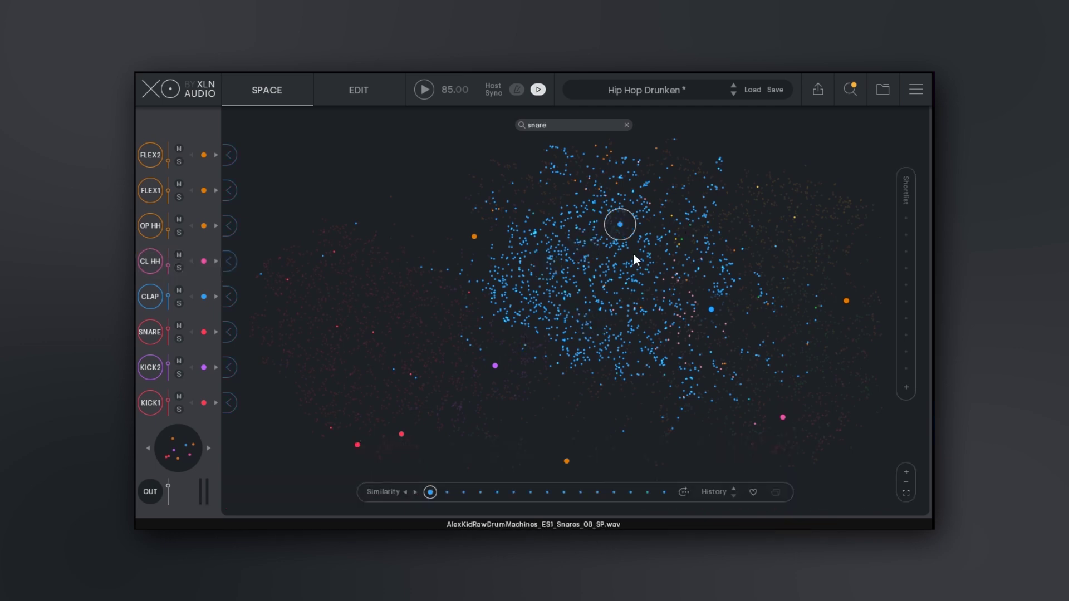
# Filter the sample map to Kick with search term 'os' and audition two kick samples.
pyautogui.click(850, 86)
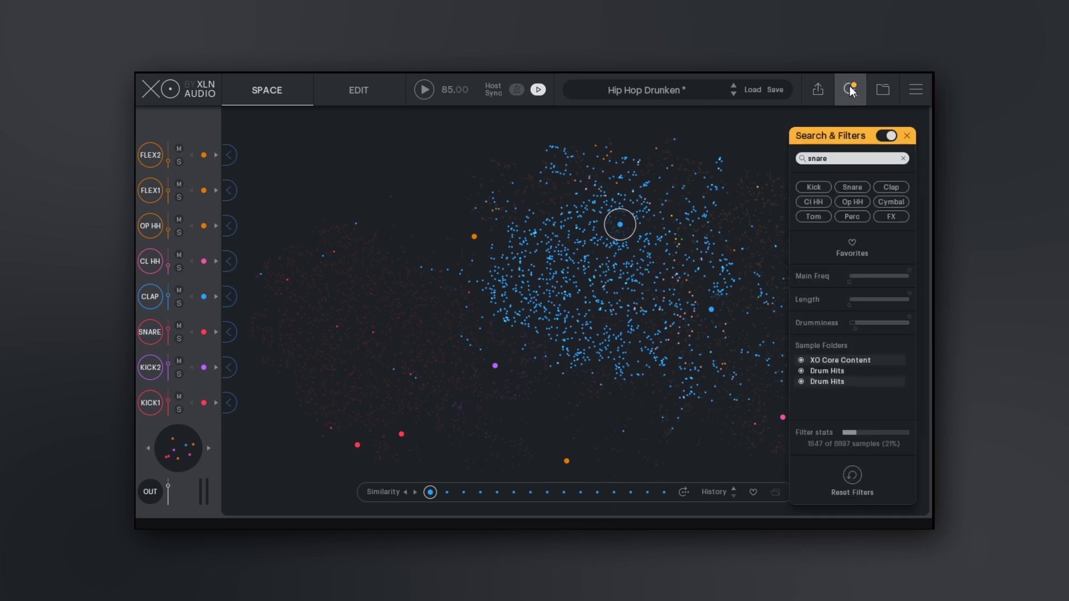
pyautogui.click(813, 188)
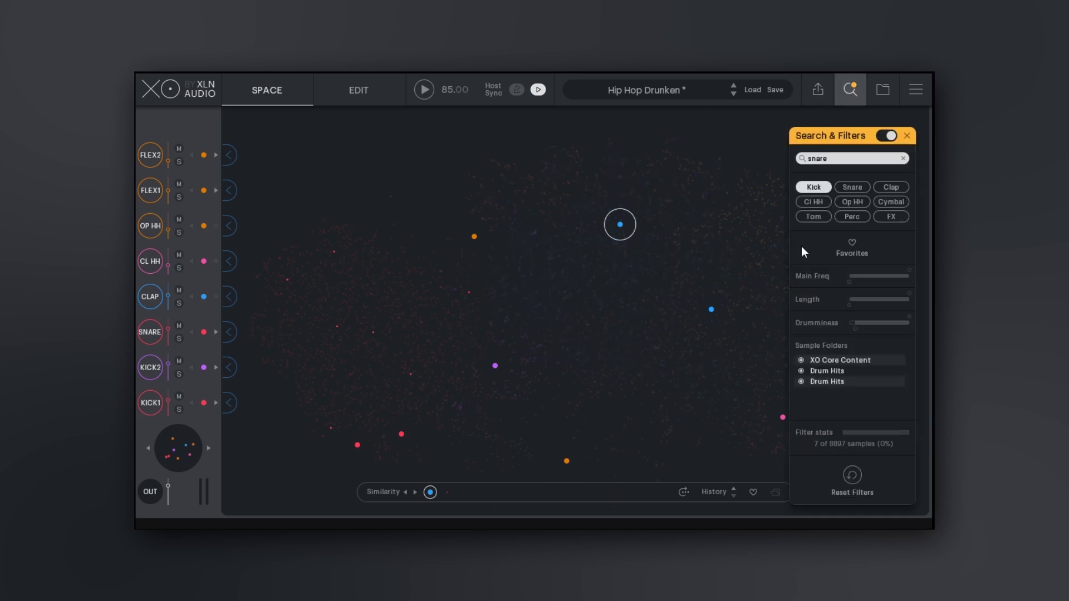
pyautogui.click(844, 159)
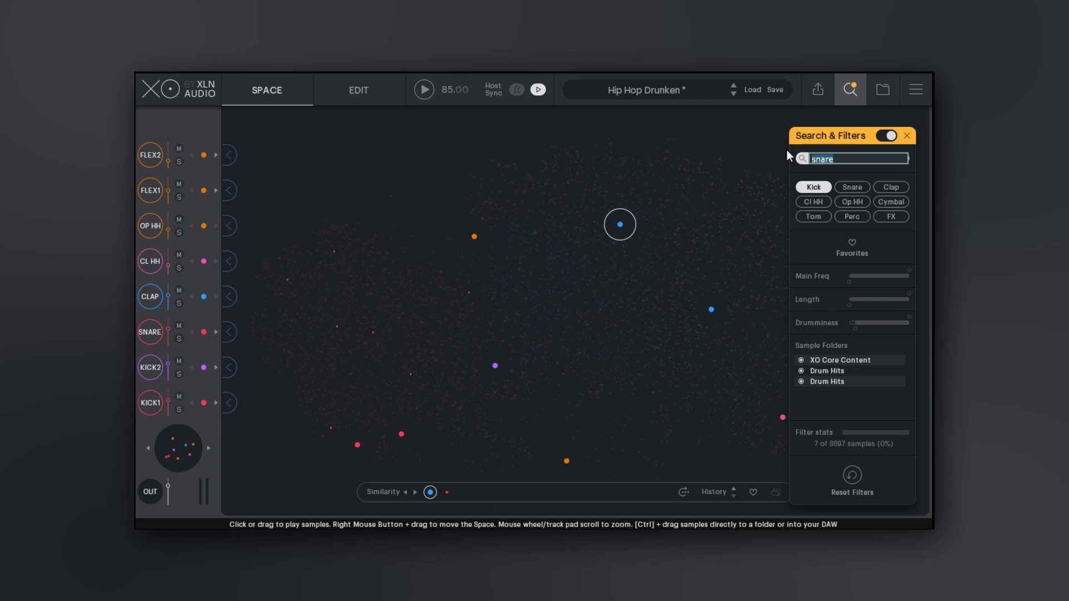
pyautogui.write('os')
pyautogui.click(403, 307)
pyautogui.click(323, 293)
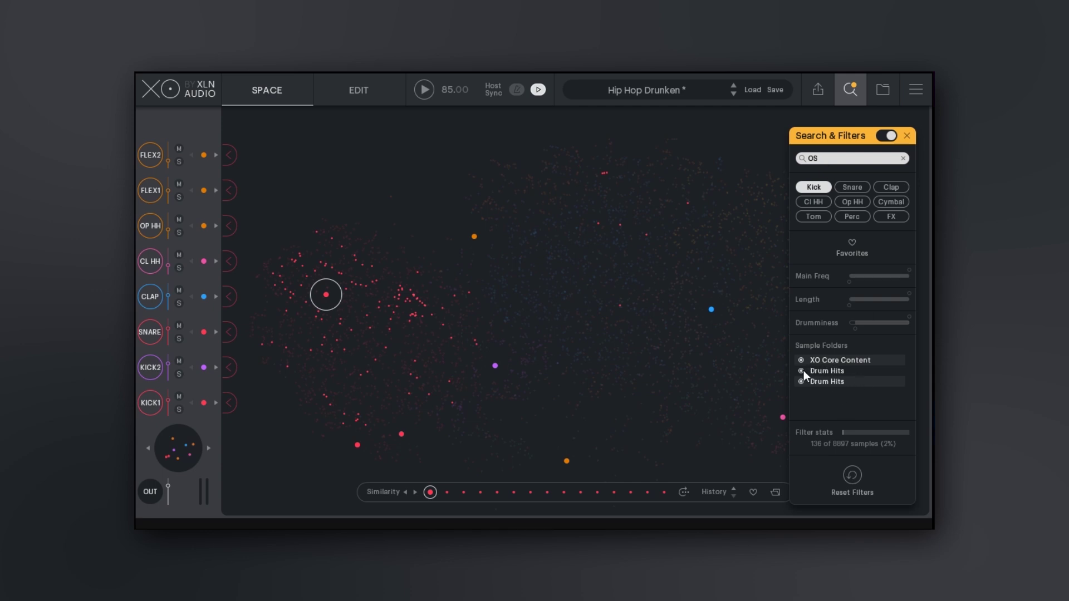
# Toggle XO Core Content off and back on, then disable filtering and close Search & Filters.
pyautogui.click(822, 360)
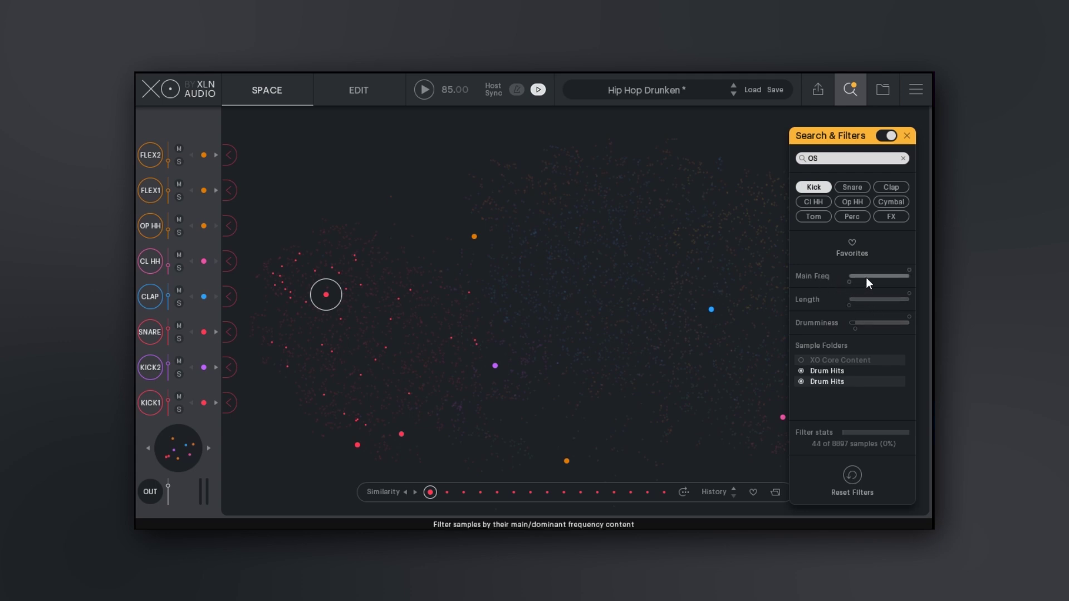
pyautogui.click(802, 360)
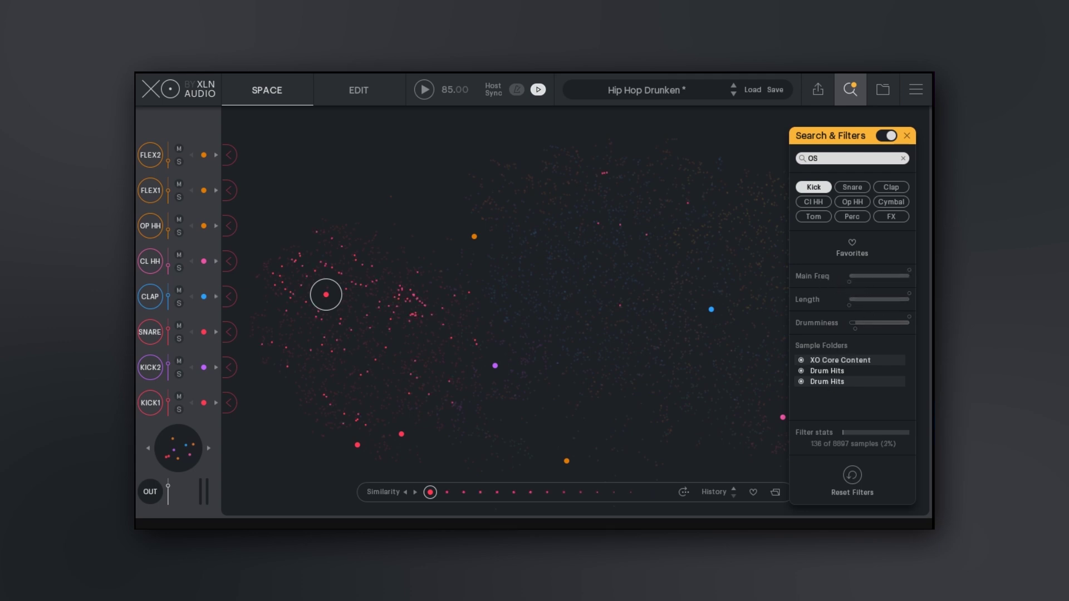
pyautogui.click(891, 136)
pyautogui.click(906, 135)
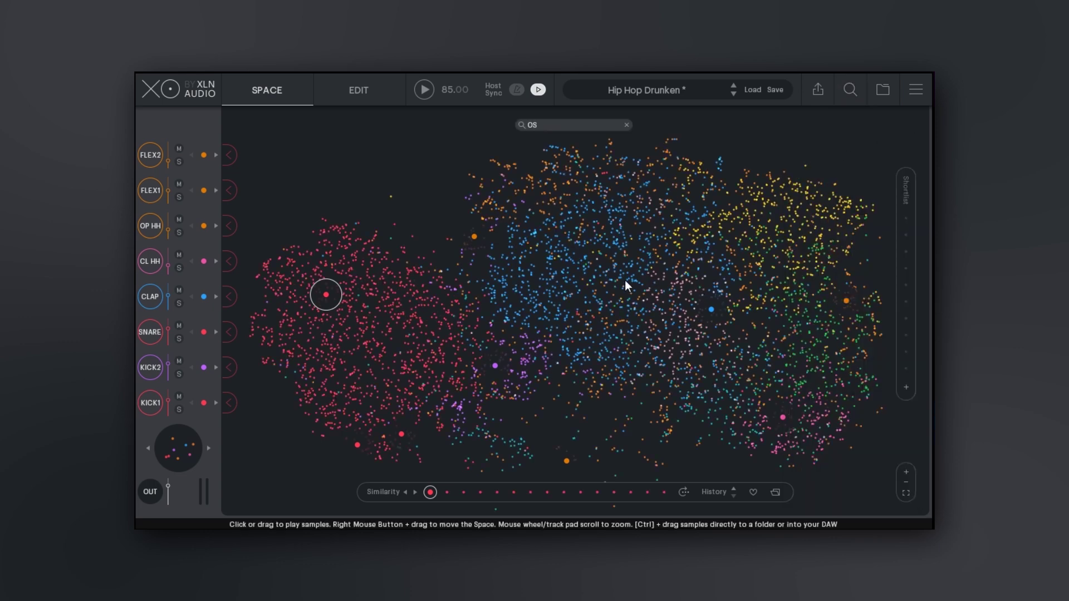
# Open the Beat Combiner patterns and play the current beat once.
pyautogui.click(368, 93)
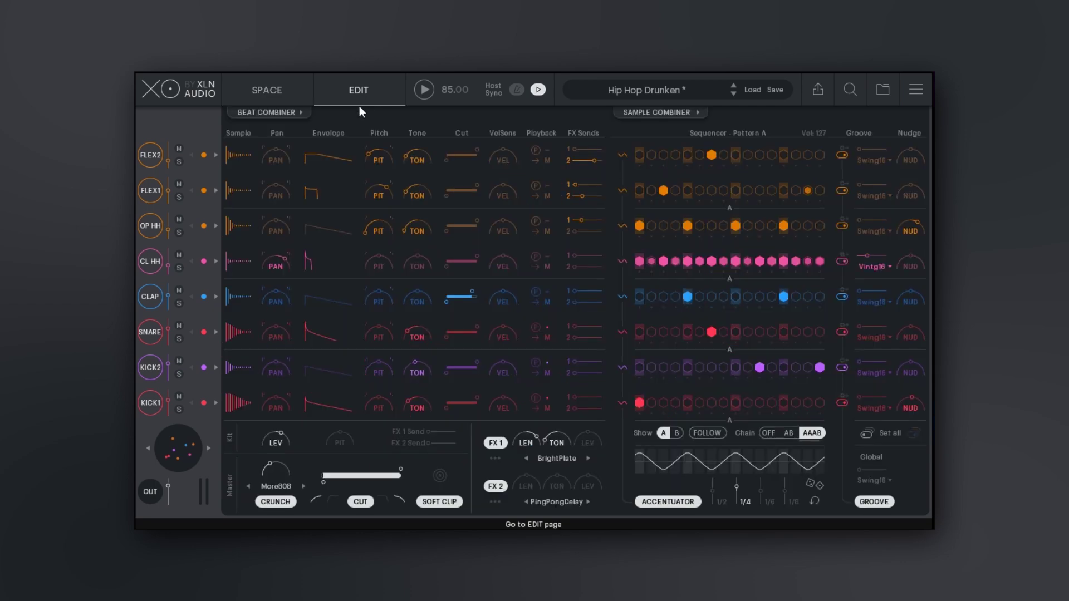
pyautogui.click(279, 115)
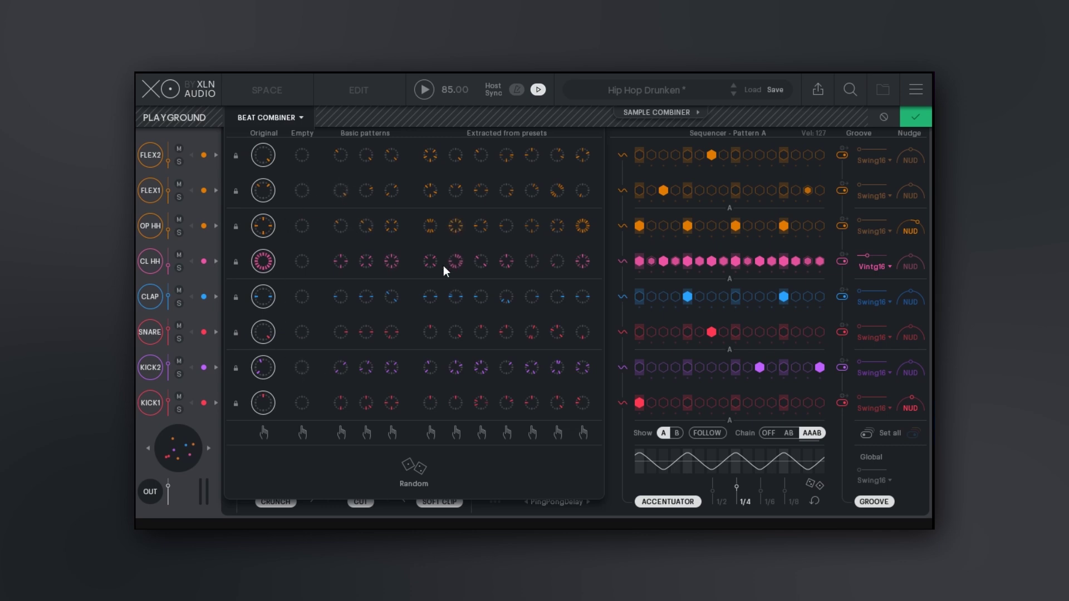
pyautogui.press('space')
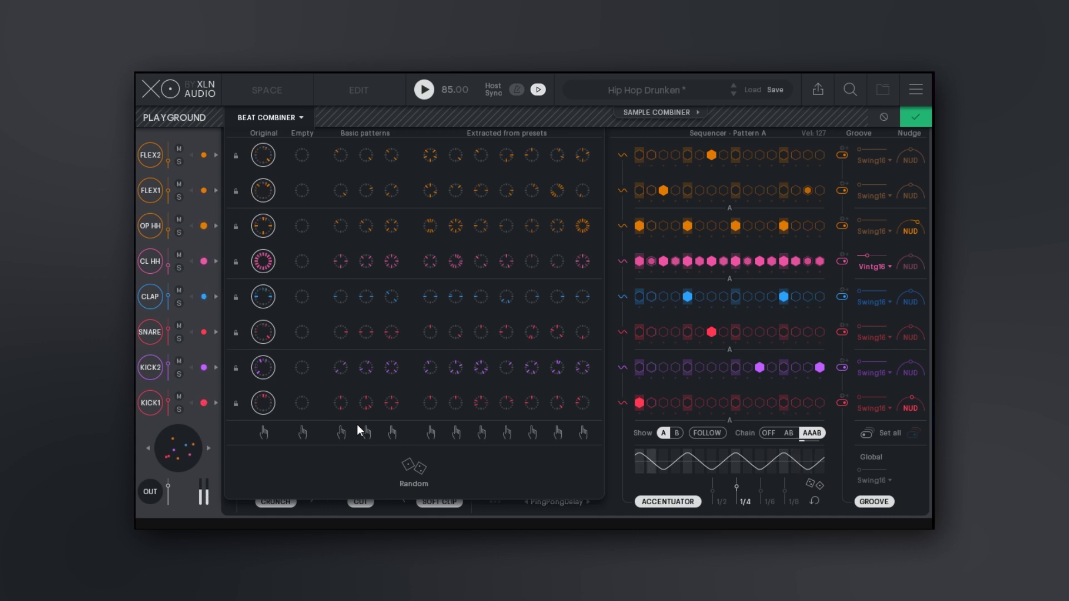
pyautogui.press('space')
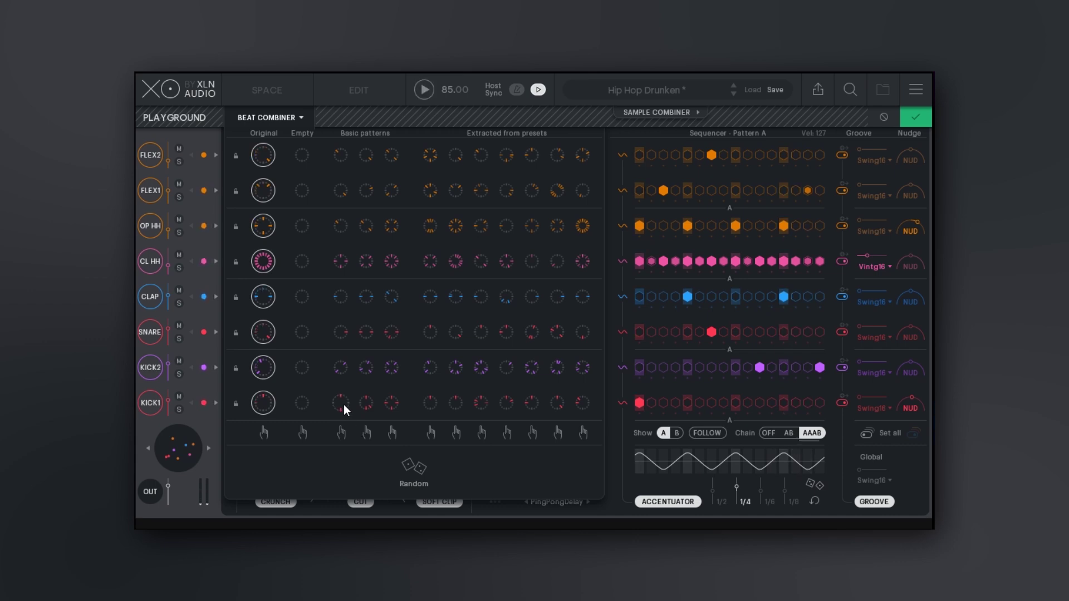
# Give KICK1 a Basic combiner pattern, try extra kick hits, audition it, and stop playback.
pyautogui.click(341, 403)
pyautogui.click(687, 404)
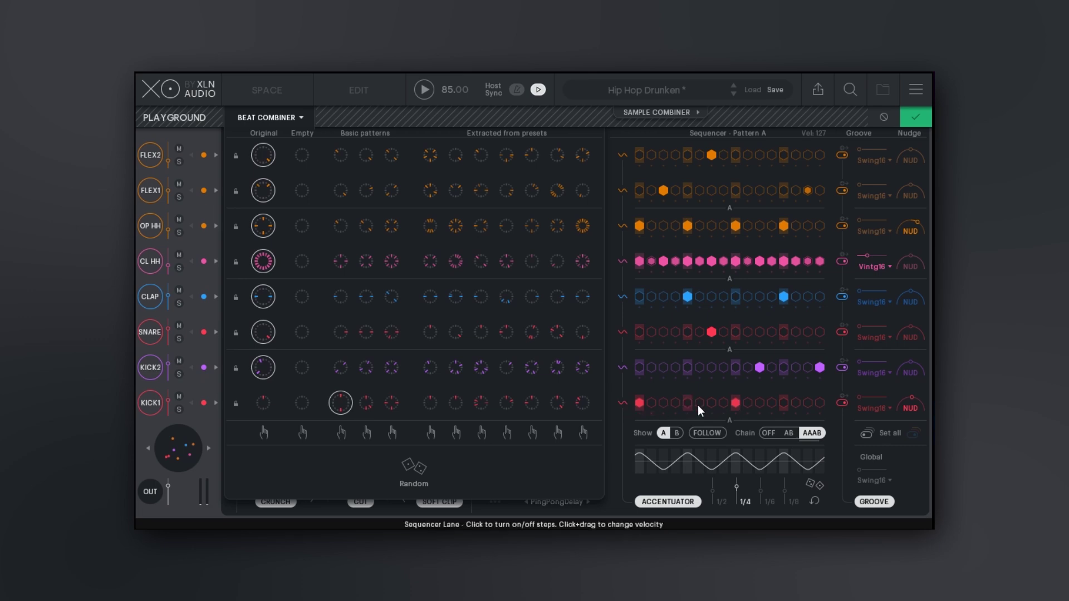
pyautogui.click(676, 403)
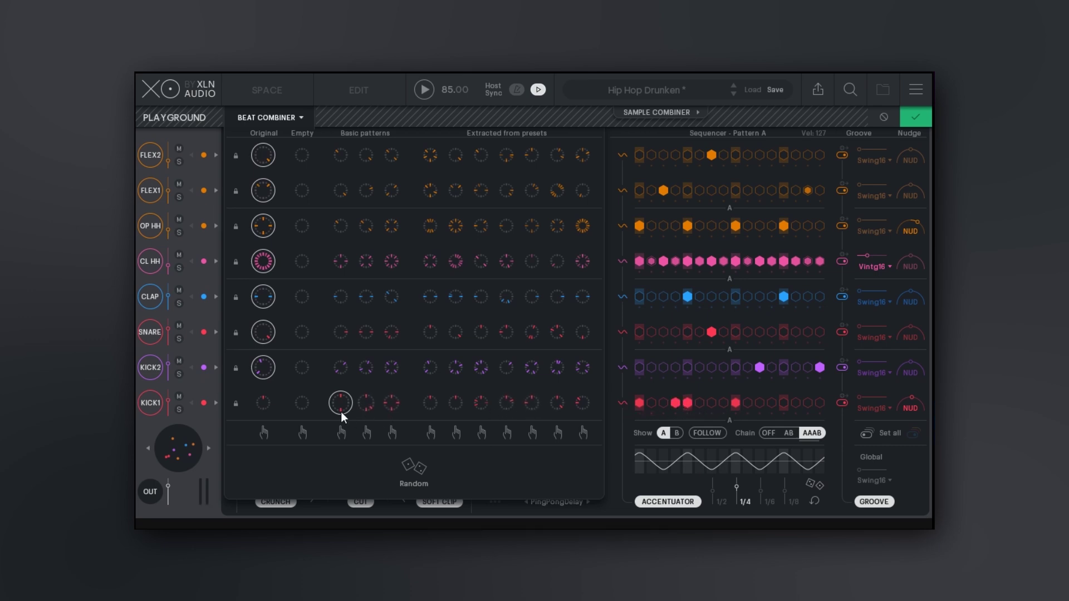
pyautogui.click(391, 404)
pyautogui.press('space')
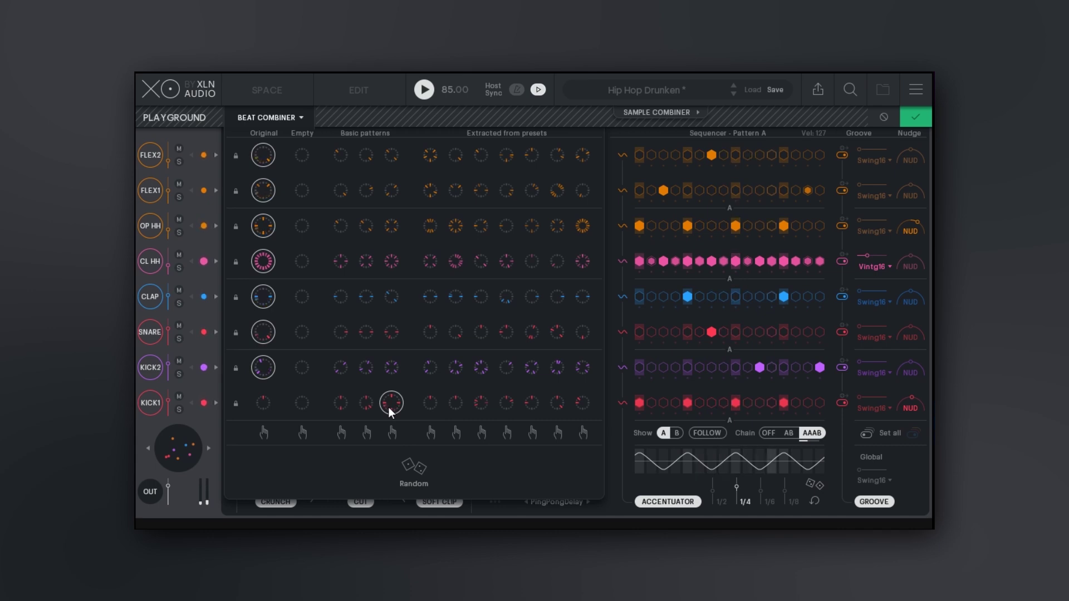
pyautogui.press('space')
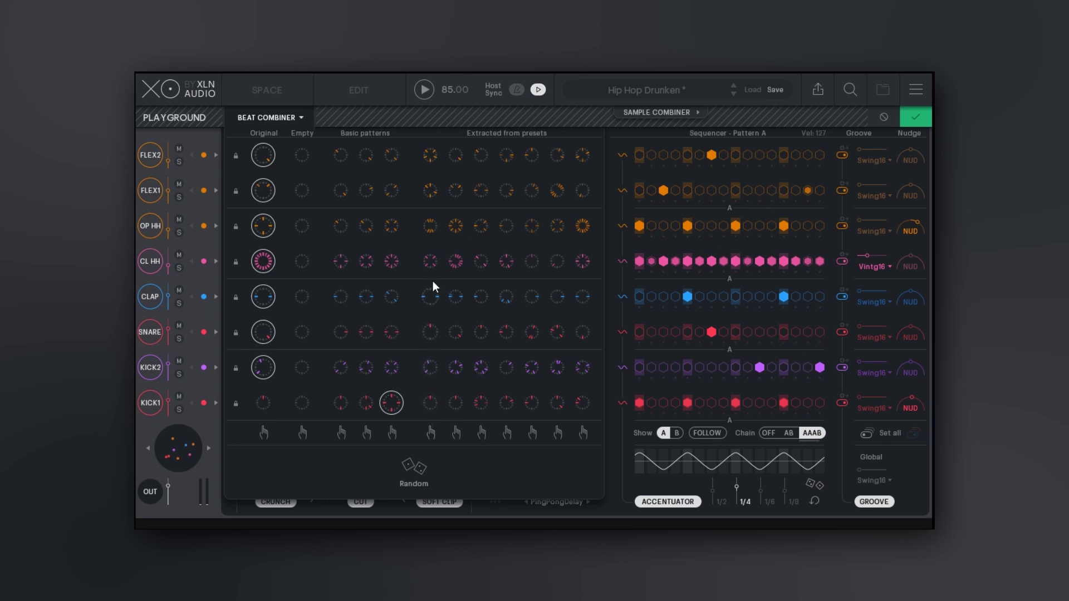
# Set every lane to the first Extracted-from-presets pattern and audition the beat.
pyautogui.click(431, 434)
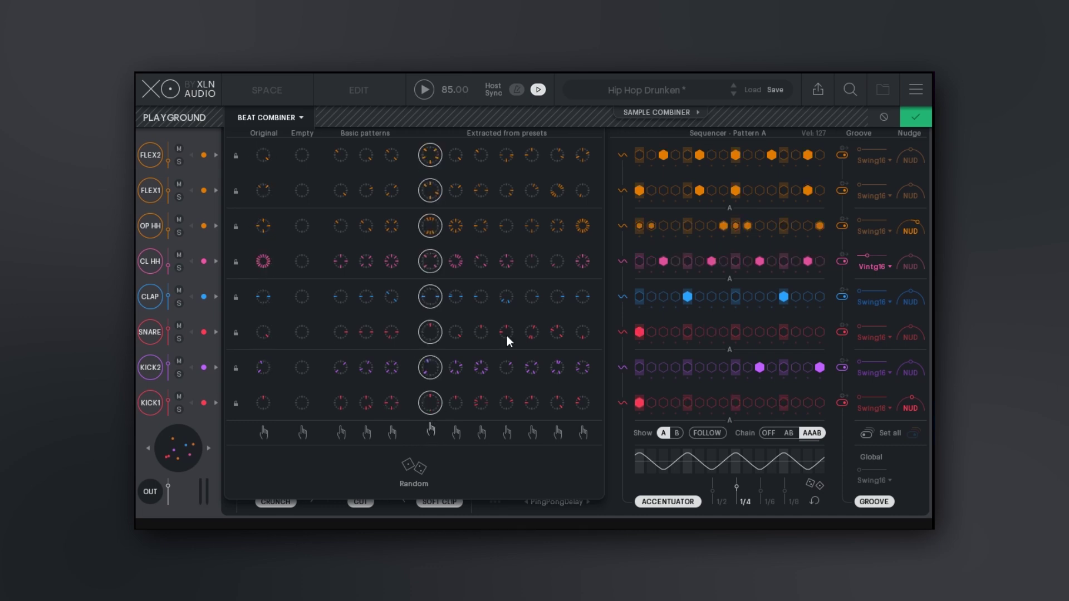
pyautogui.press('space')
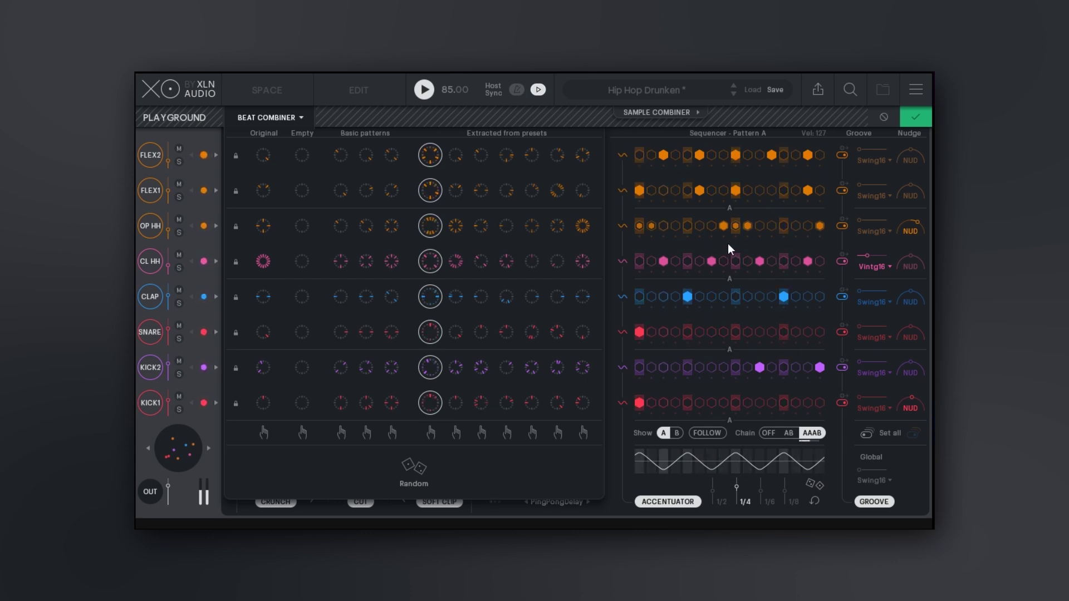
pyautogui.press('space')
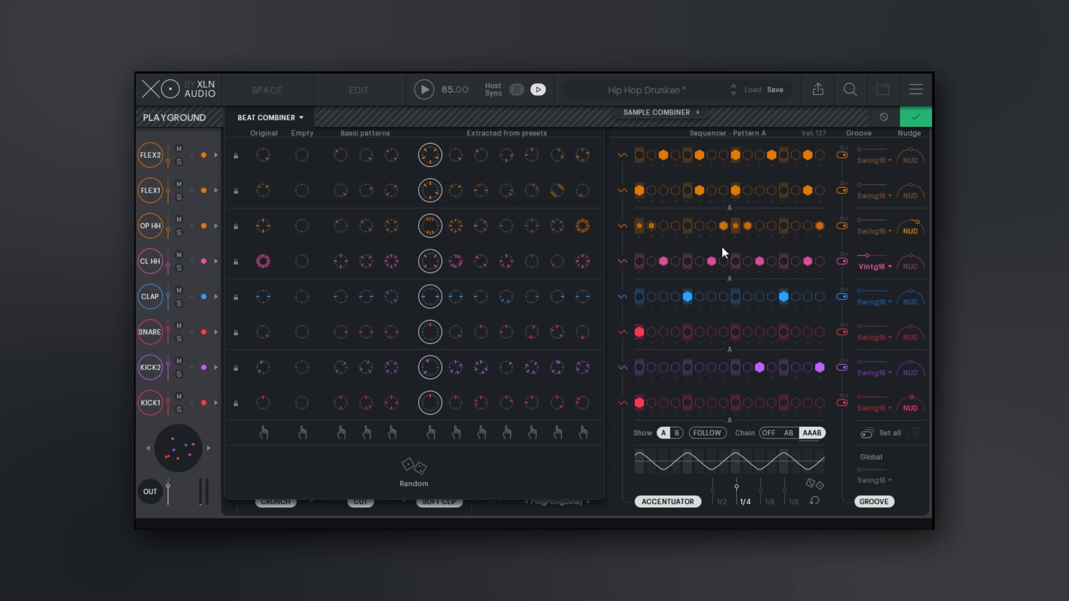
# Randomize all lane patterns, add a KICK1 hit on step one, and stop playback.
pyautogui.click(416, 470)
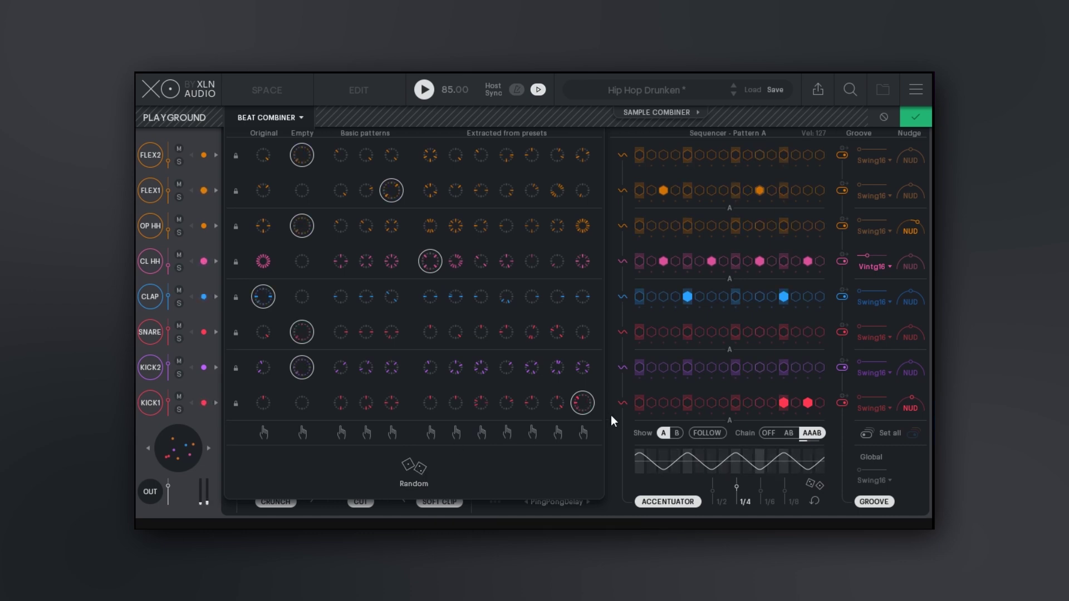
pyautogui.click(639, 402)
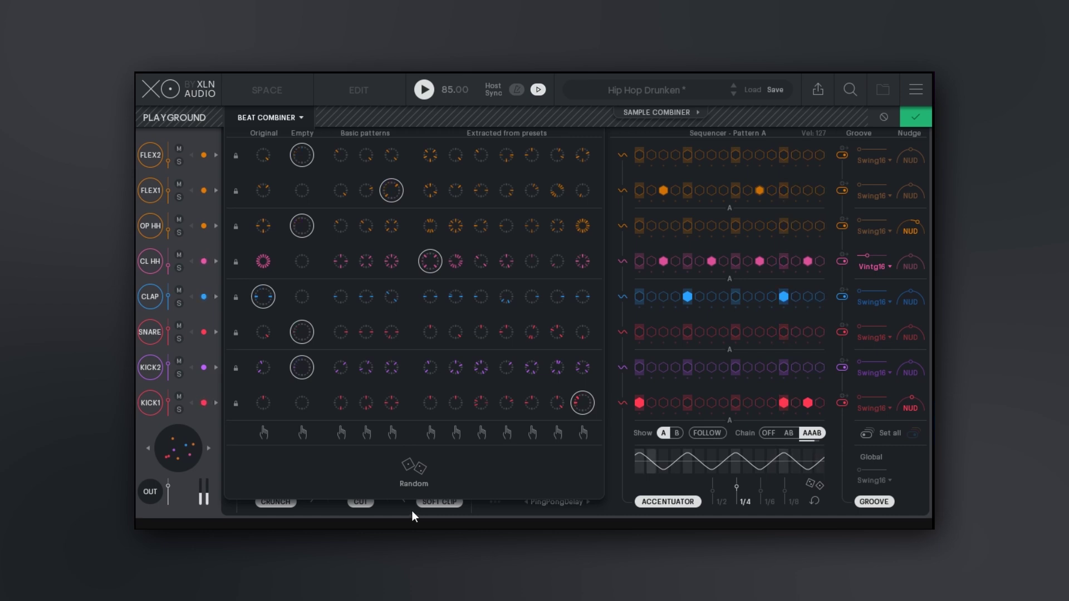
pyautogui.press('space')
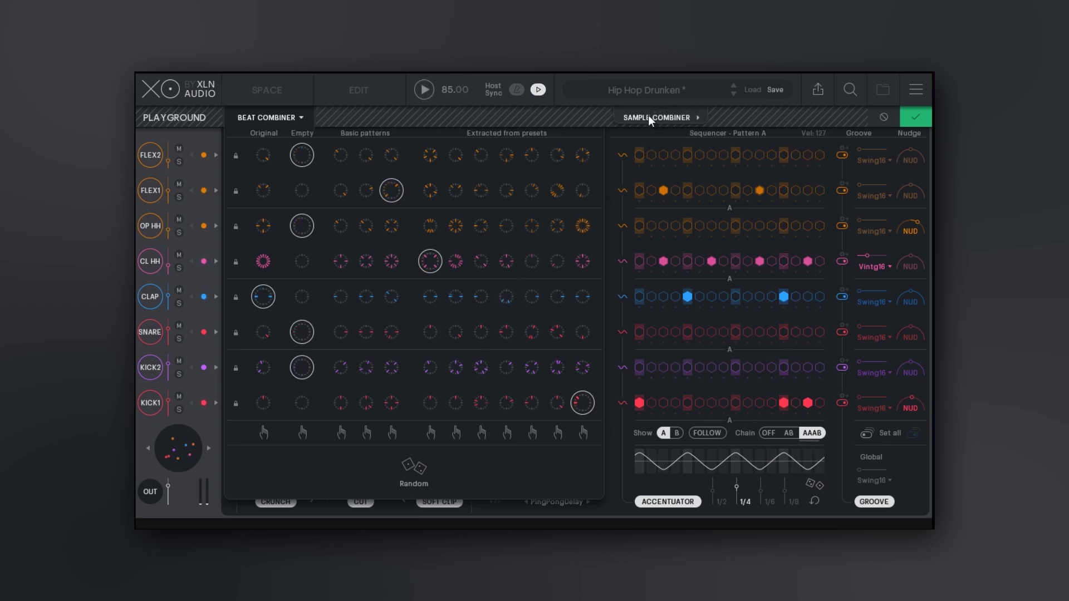
# Switch all lanes to a column of similar samples and try alternative closed hi-hats.
pyautogui.click(648, 115)
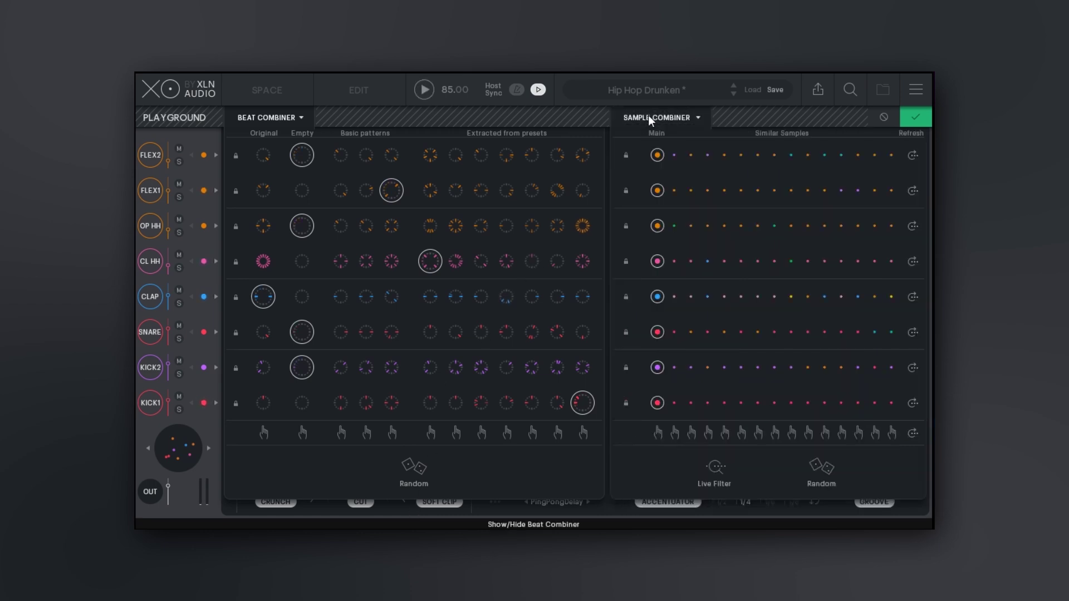
pyautogui.click(744, 434)
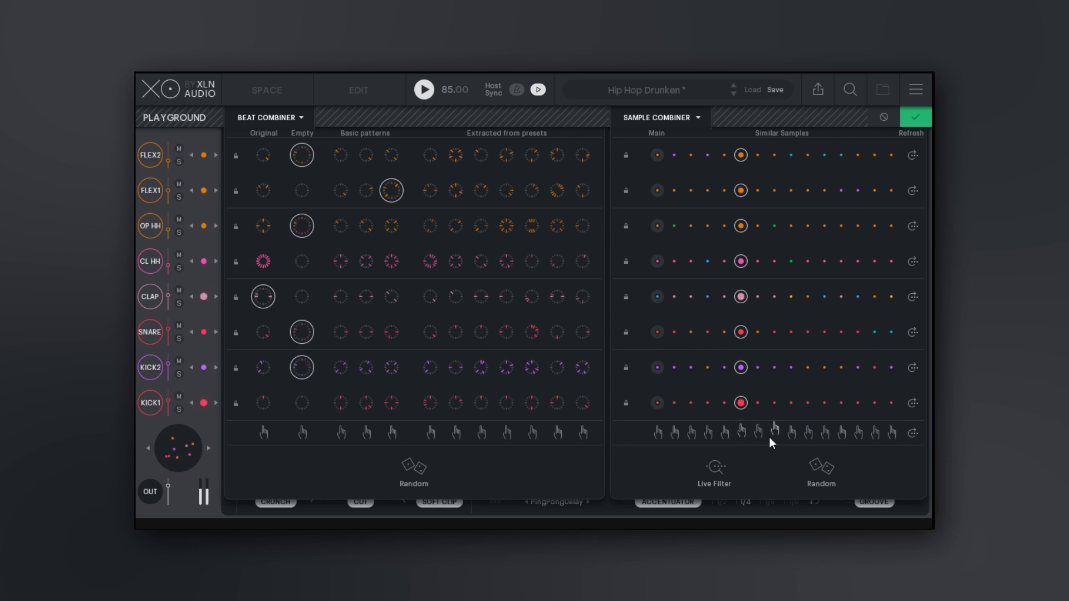
pyautogui.press('space')
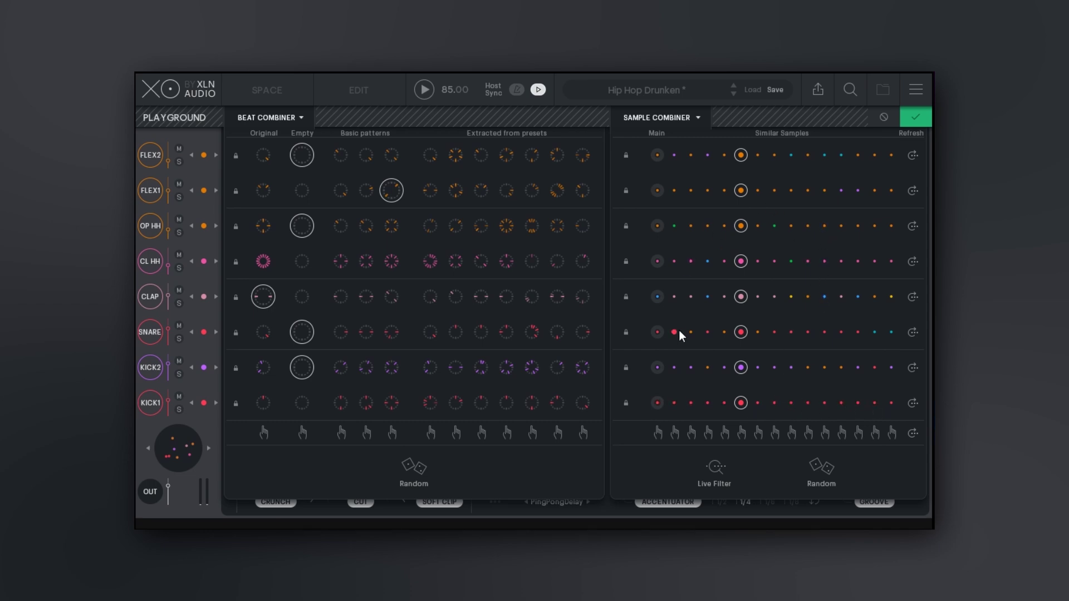
pyautogui.click(216, 261)
pyautogui.click(216, 261)
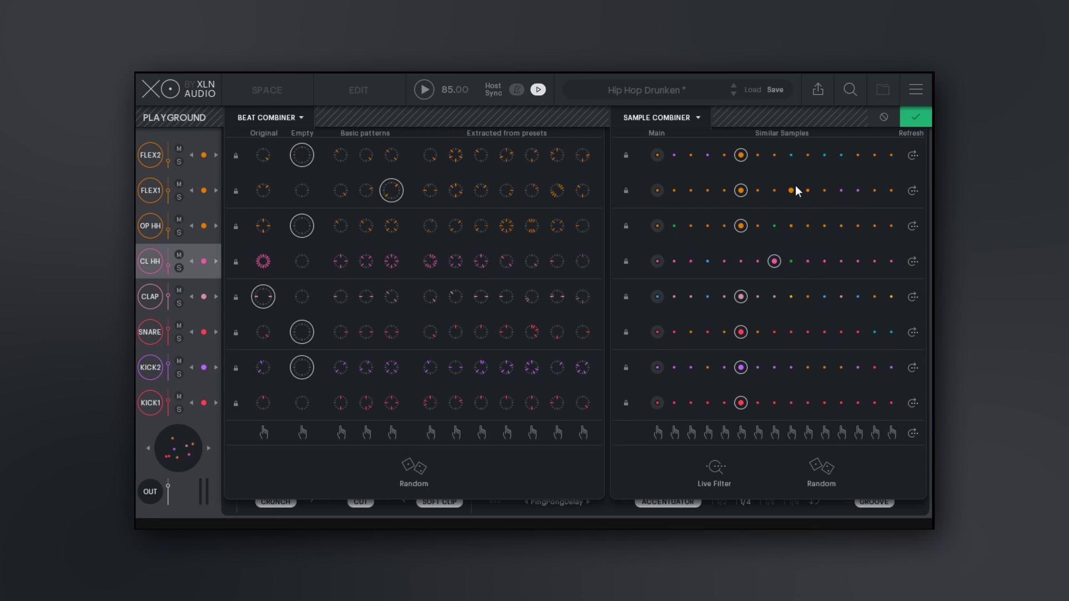
# Refresh the FLEX2 and FLEX1 similar-sample lists, pick a random sample combination, and stop playback.
pyautogui.click(915, 155)
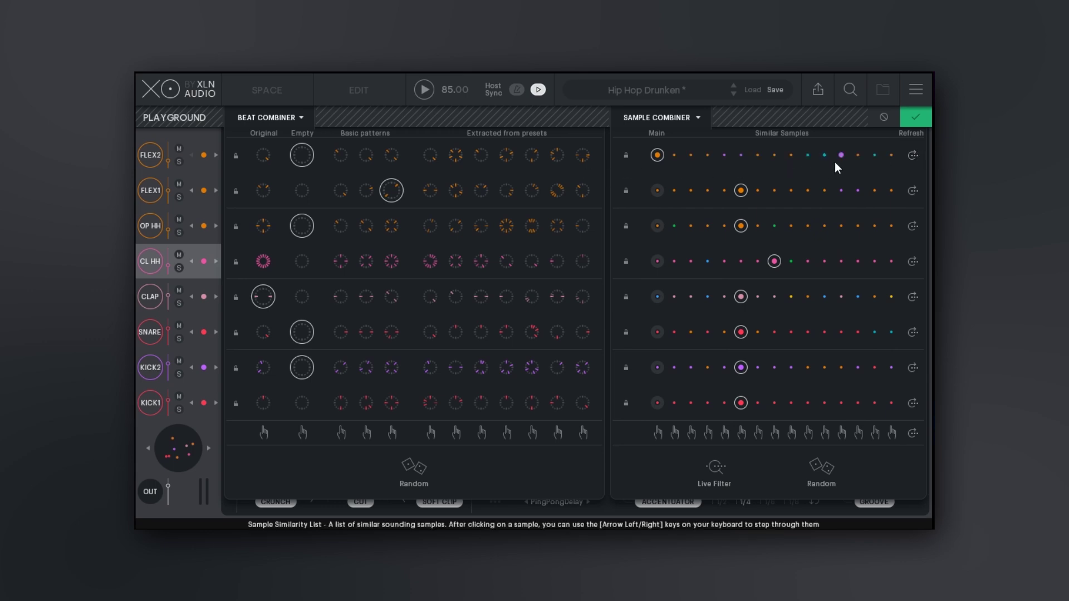
pyautogui.click(912, 191)
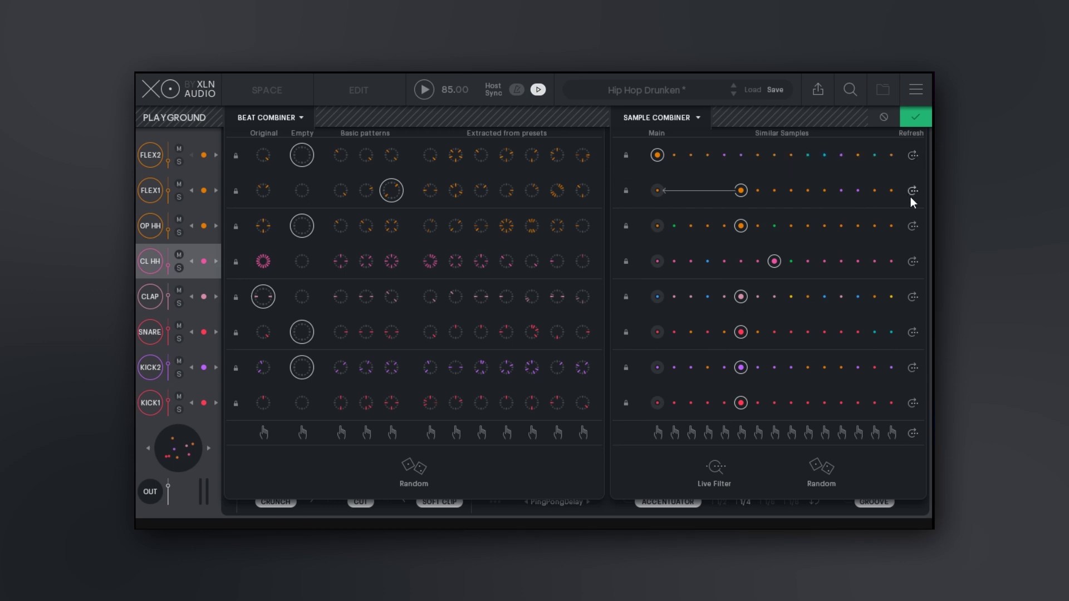
pyautogui.click(791, 432)
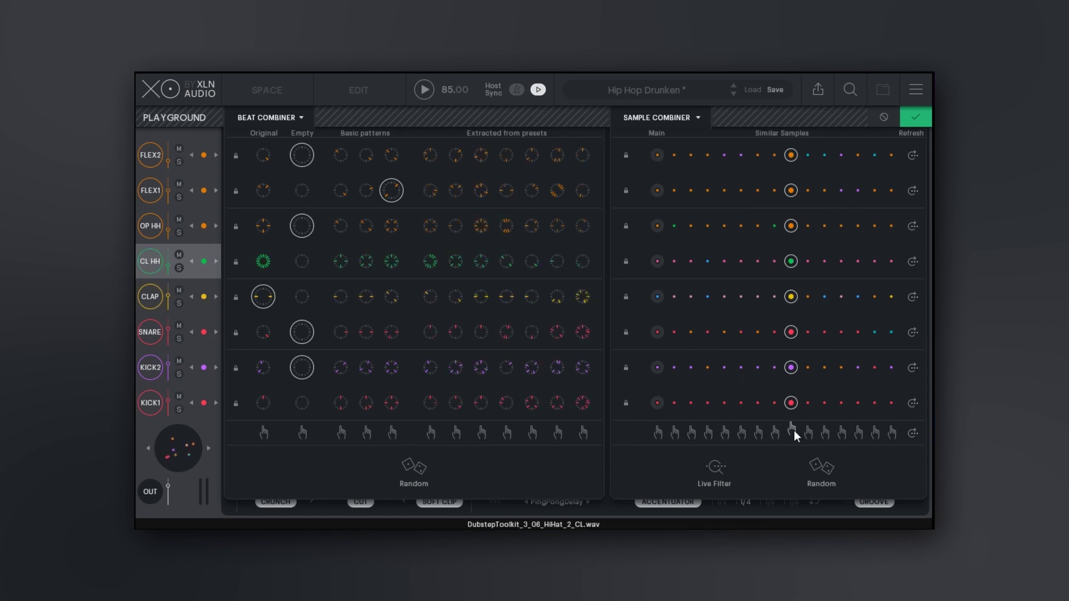
pyautogui.click(826, 466)
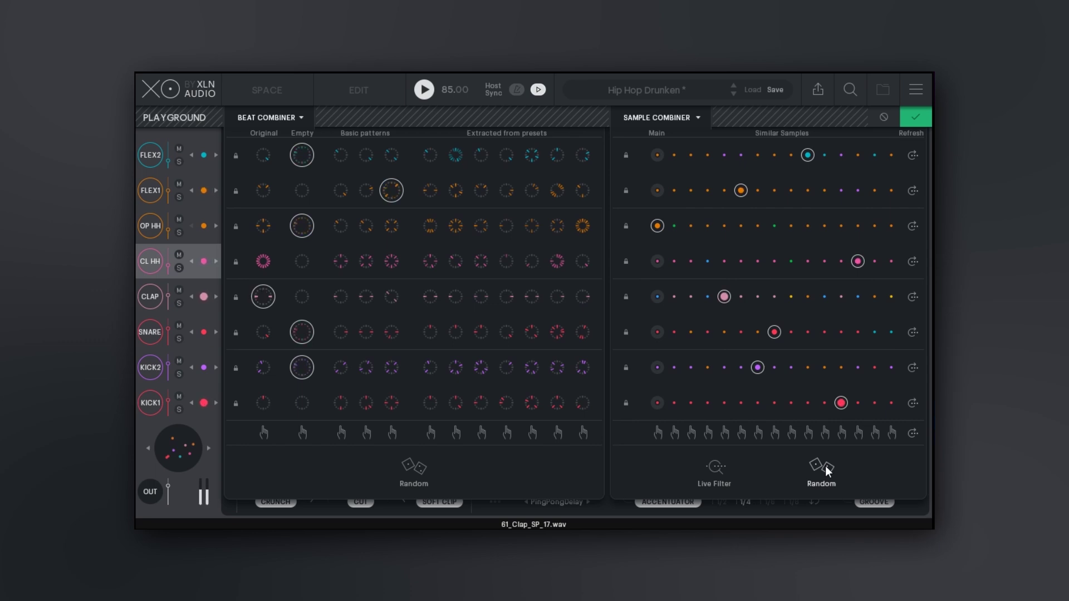
pyautogui.press('space')
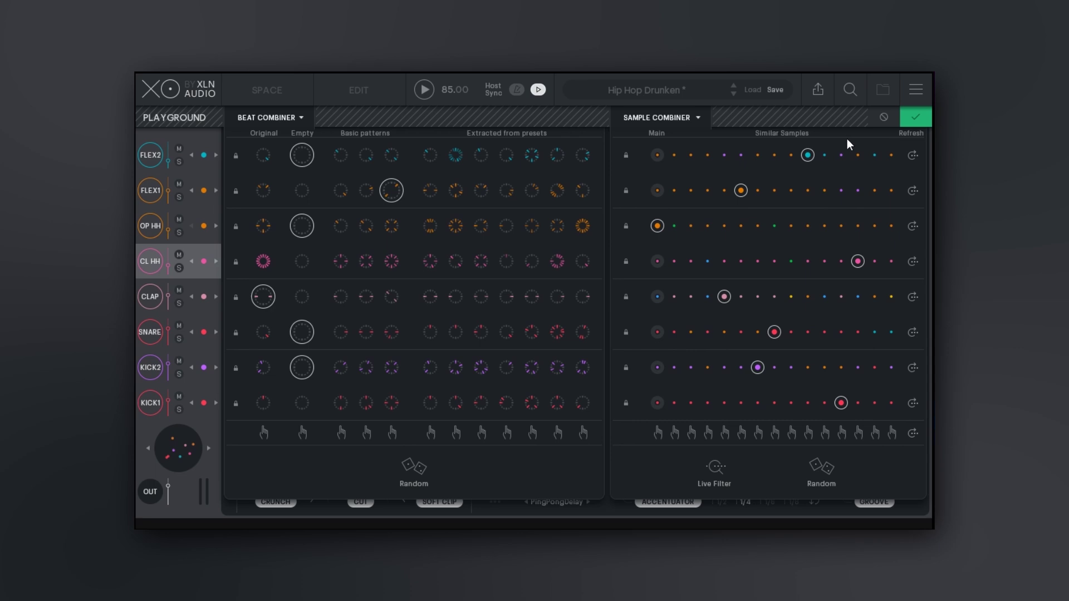
# Cancel the Playground changes to restore Hip Hop Drunken, play it, and reopen the Beat Combiner.
pyautogui.click(883, 119)
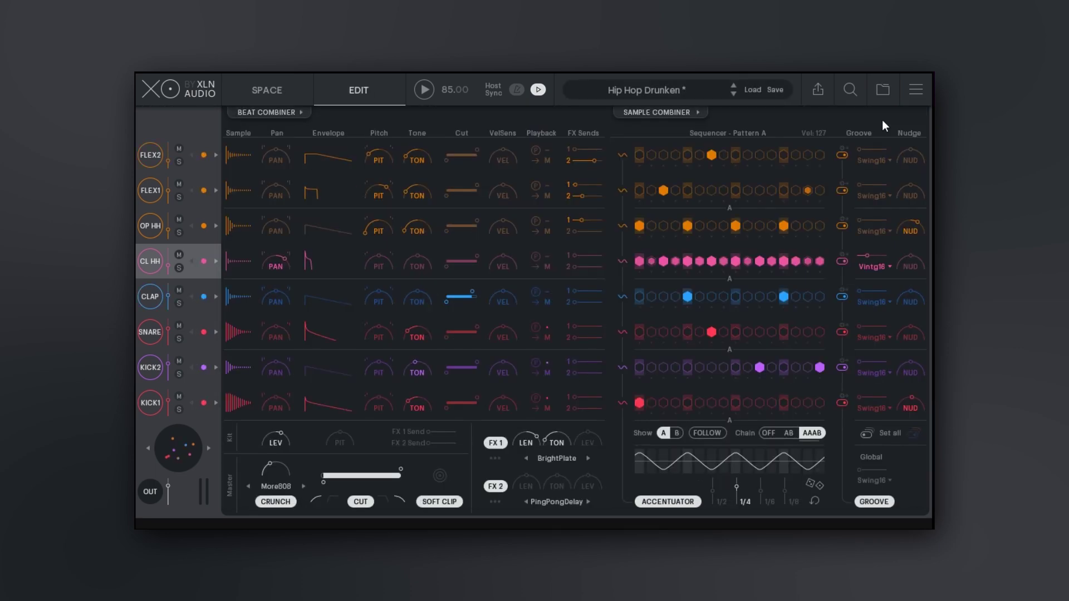
pyautogui.press('space')
pyautogui.press('space')
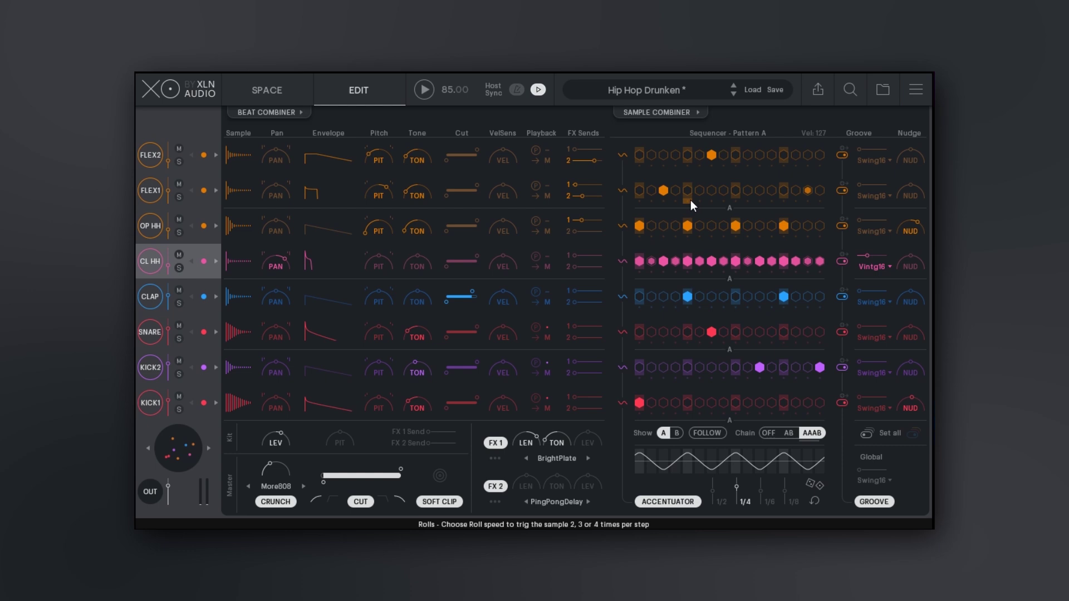
pyautogui.click(272, 111)
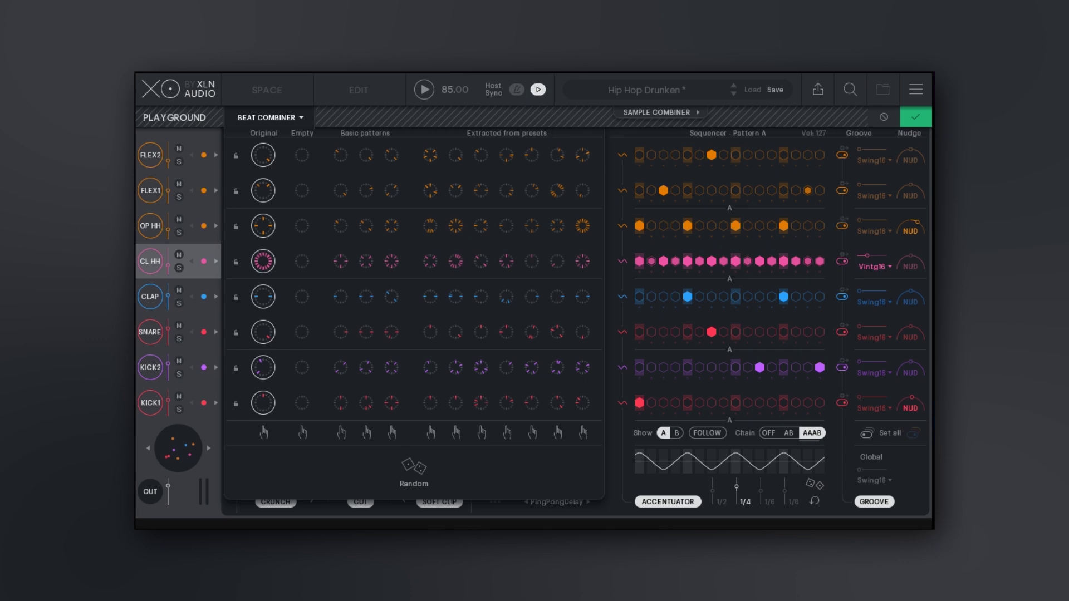
# Close the Playground and step through presets Gaudy and Funker! to Snap & Clap, auditioning them.
pyautogui.click(883, 117)
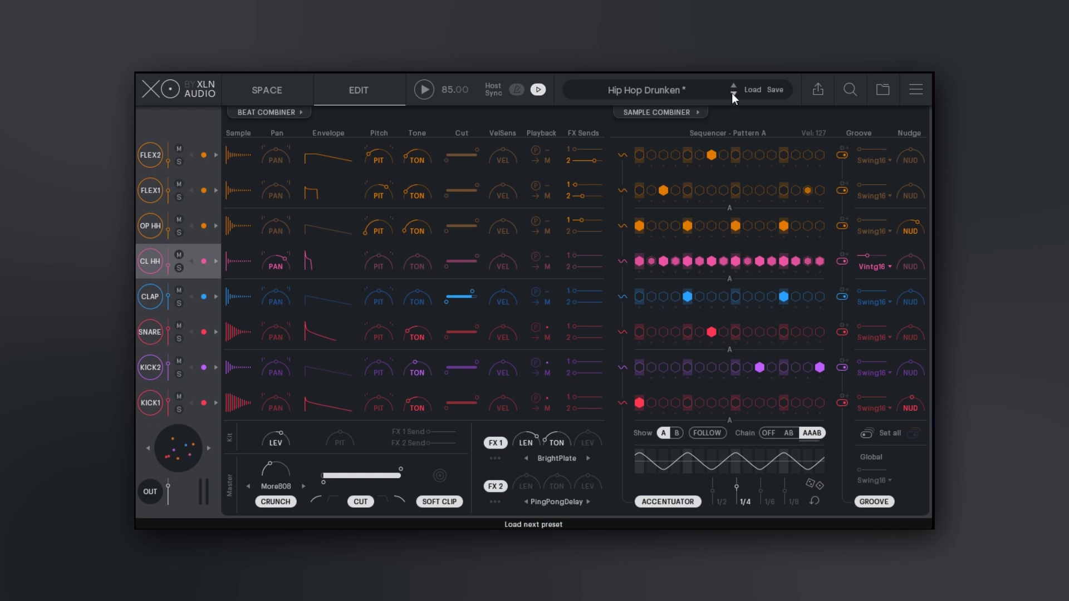
pyautogui.click(733, 93)
pyautogui.press('space')
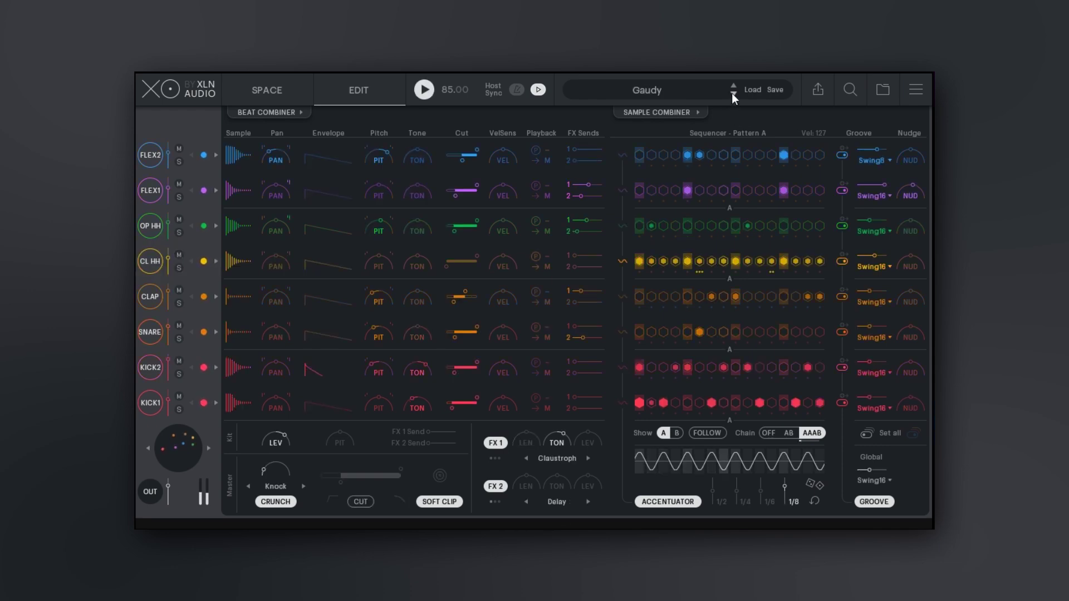
pyautogui.press('space')
pyautogui.click(733, 93)
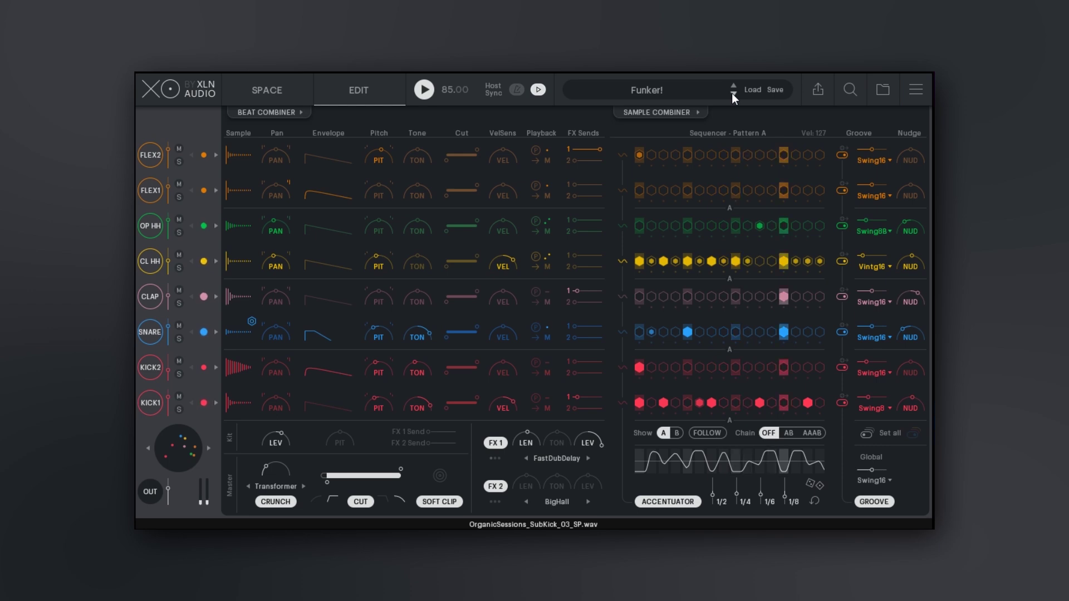
pyautogui.click(733, 92)
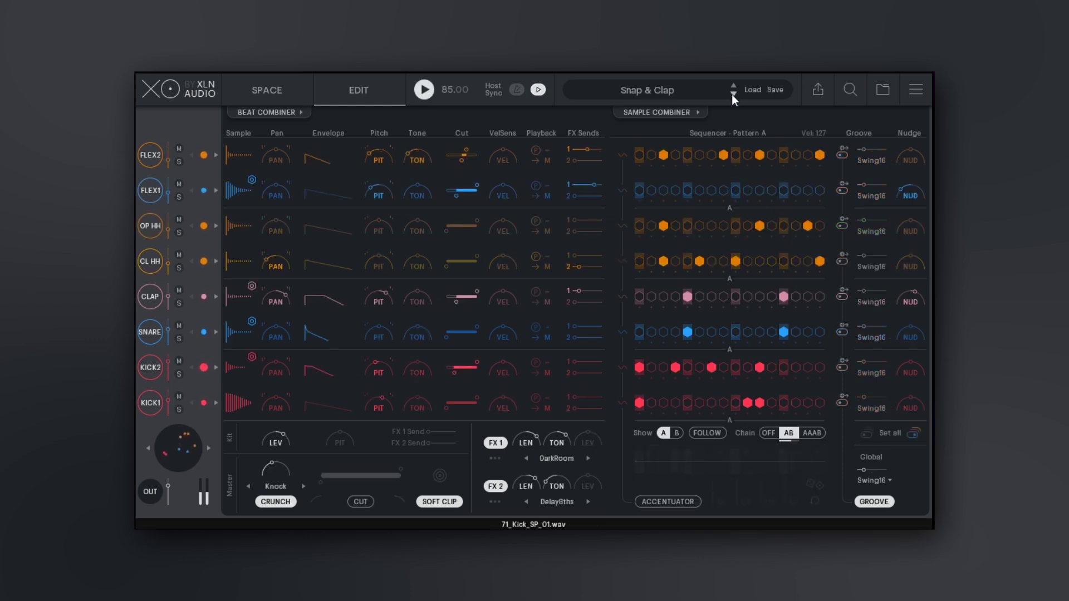
pyautogui.press('space')
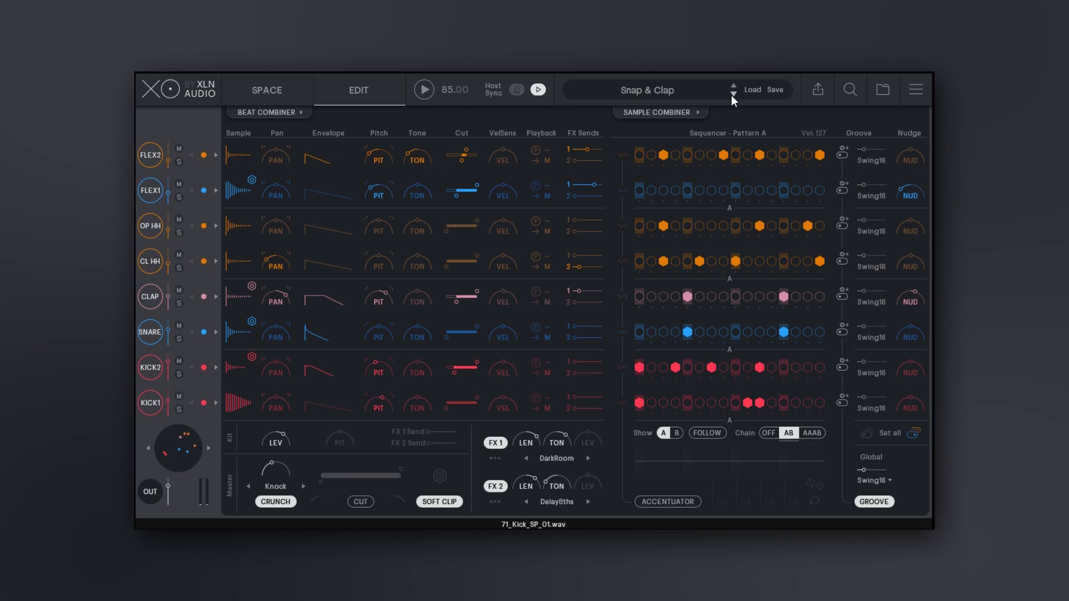
# Browse the preset list, auditioning Tribe de Elektro and True Flavor before loading Crafty Conga.
pyautogui.click(657, 93)
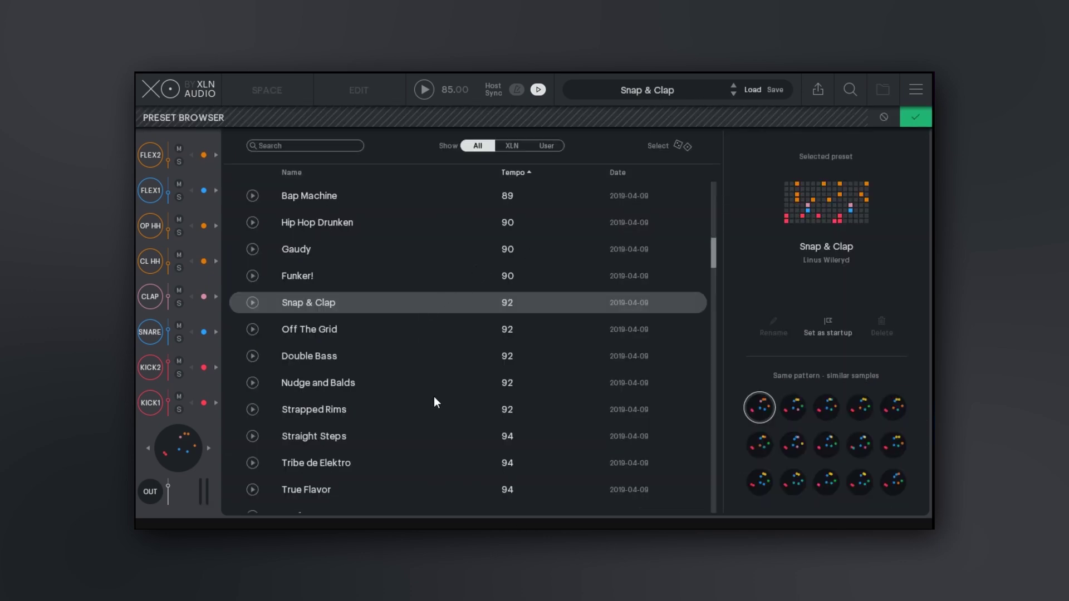
pyautogui.scroll(-2, 436, 401)
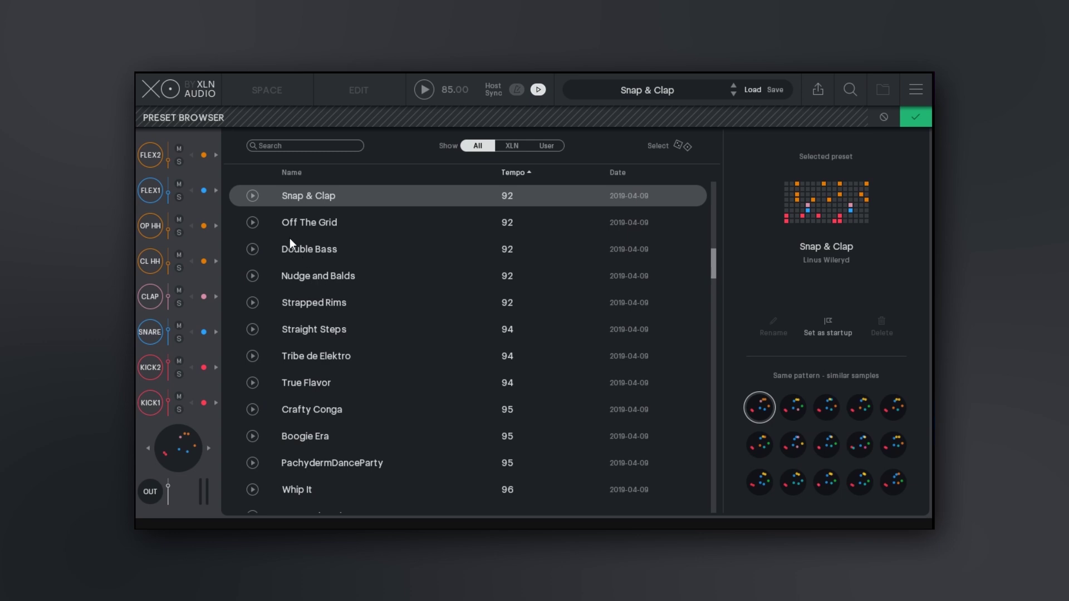
pyautogui.click(306, 359)
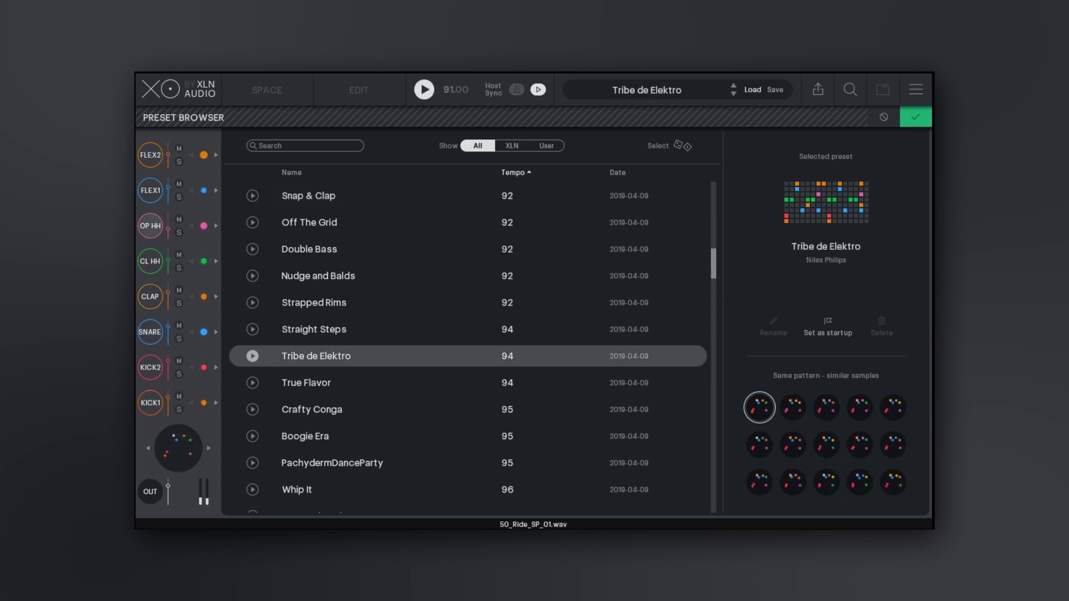
pyautogui.click(292, 383)
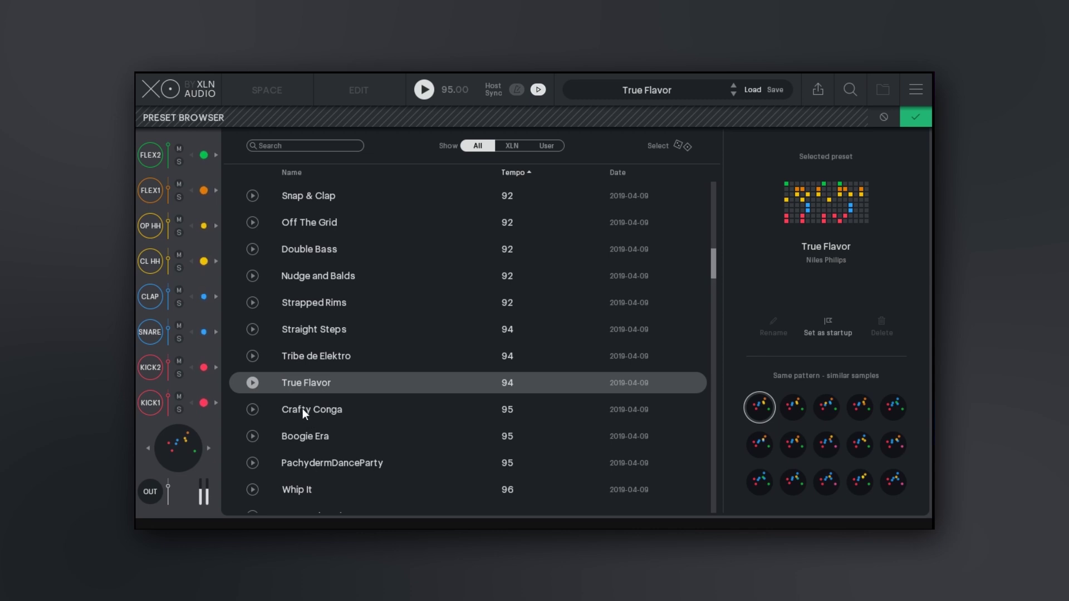
pyautogui.click(302, 409)
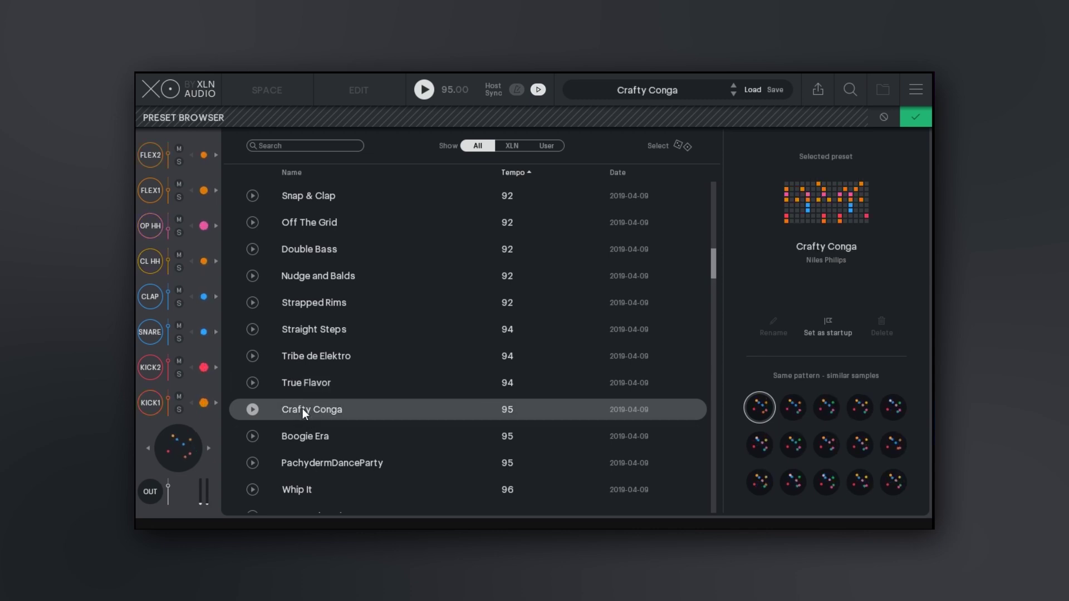
# Play Crafty Conga while trying several similar-sample variations, then stop playback.
pyautogui.press('space')
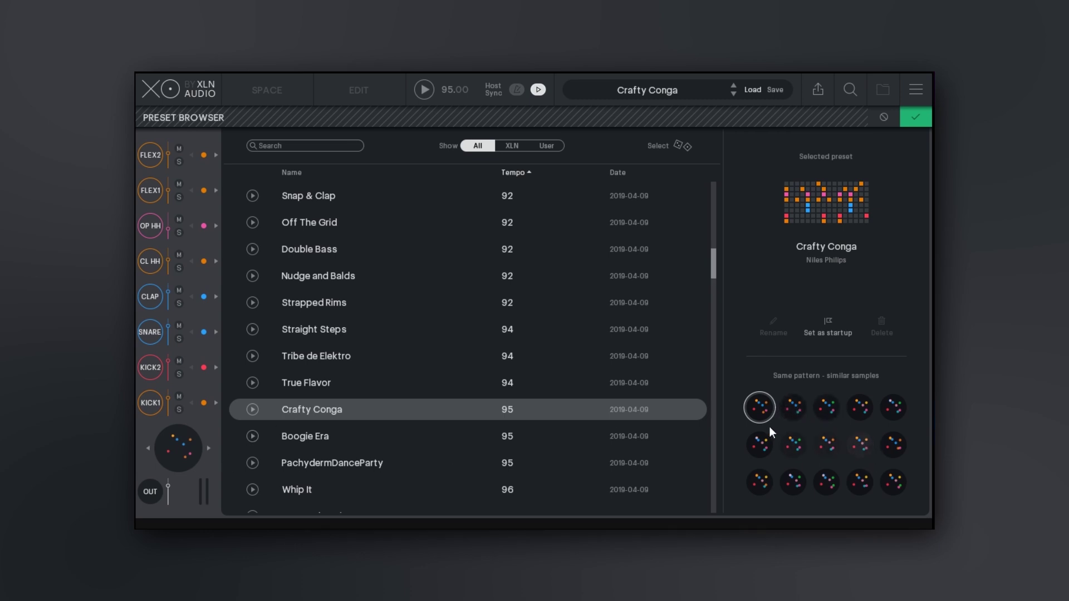
pyautogui.press('space')
pyautogui.click(794, 409)
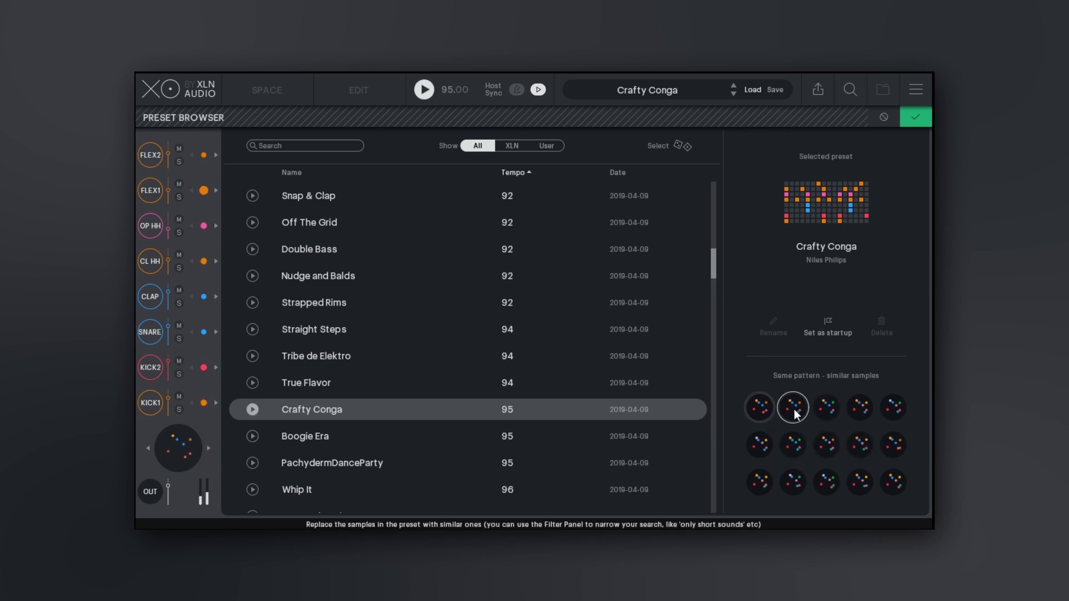
pyautogui.click(827, 405)
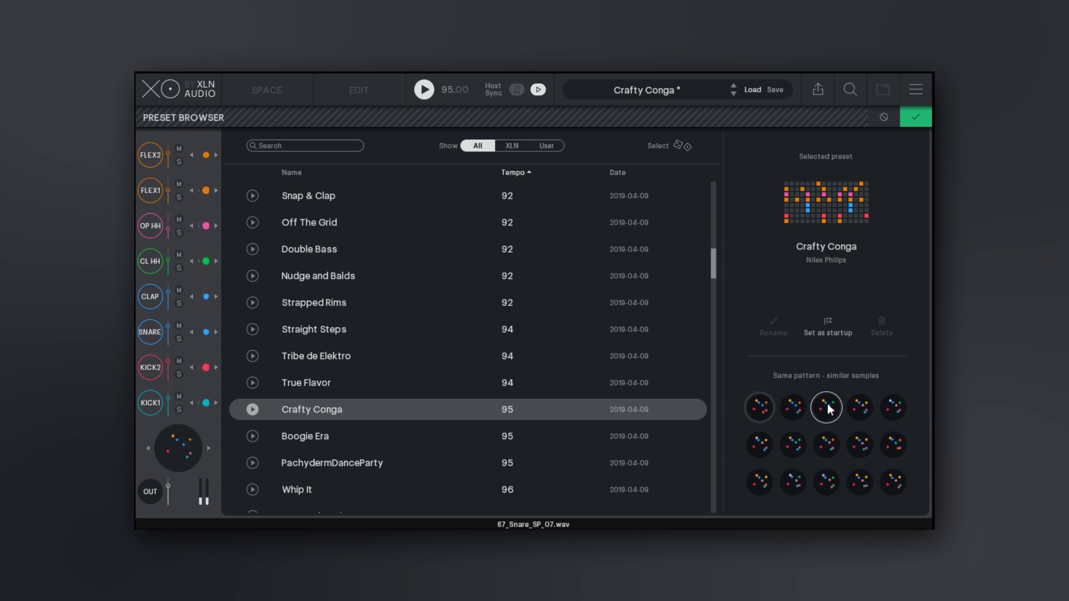
pyautogui.click(867, 406)
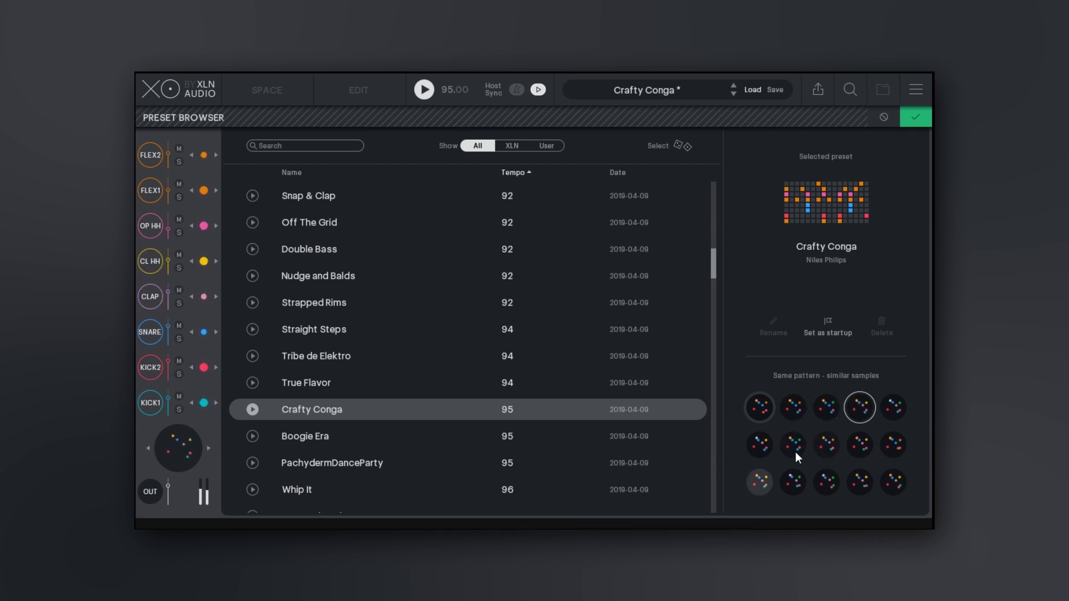
pyautogui.click(769, 452)
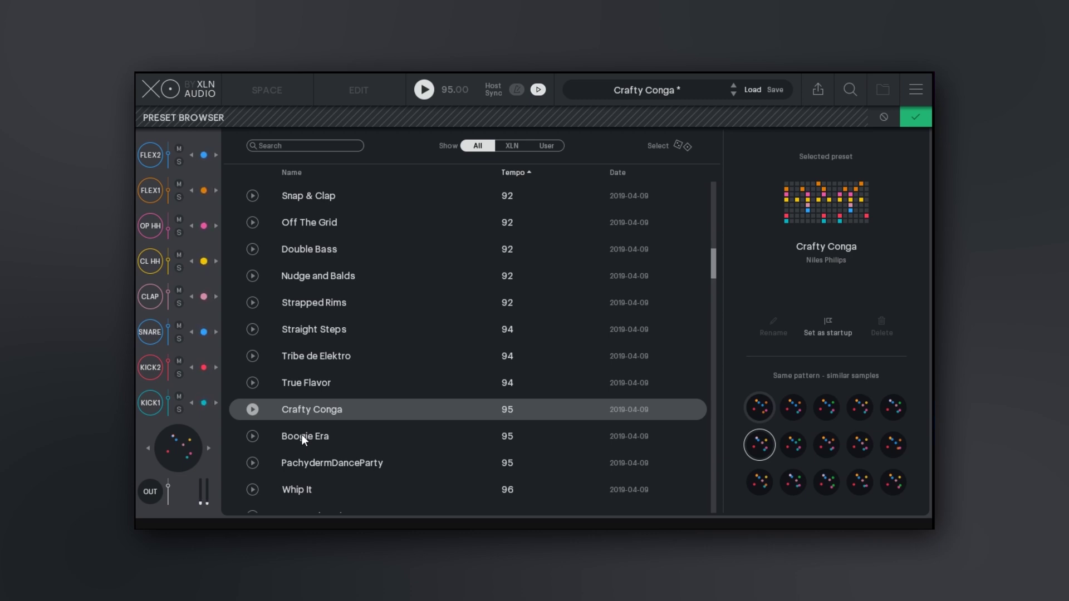
pyautogui.press('space')
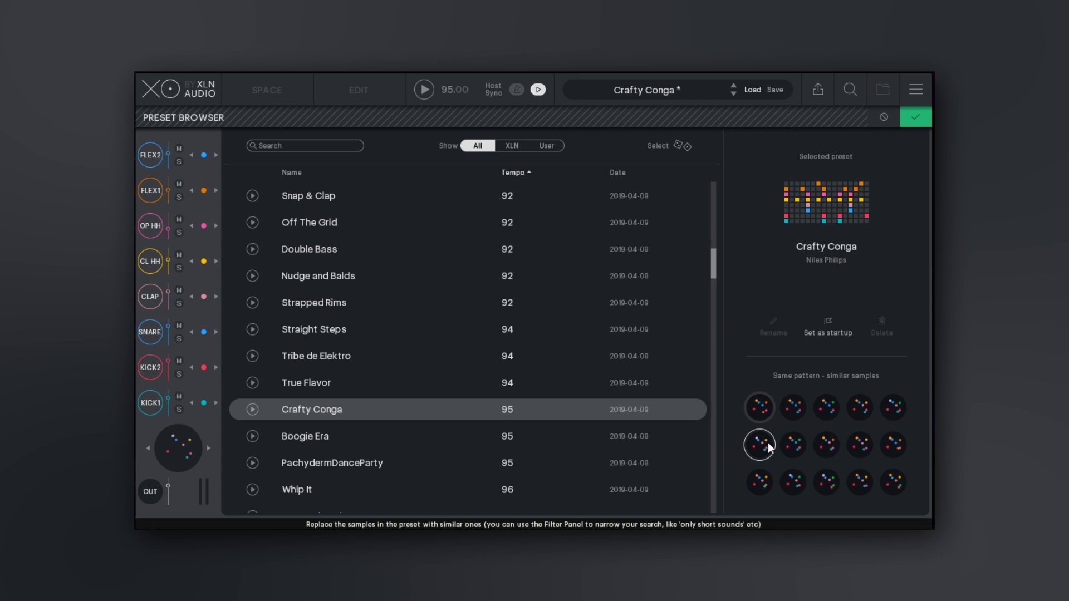
# Audition Boogie Era with a similar-sample swap, then load New Jack Swing.
pyautogui.click(295, 436)
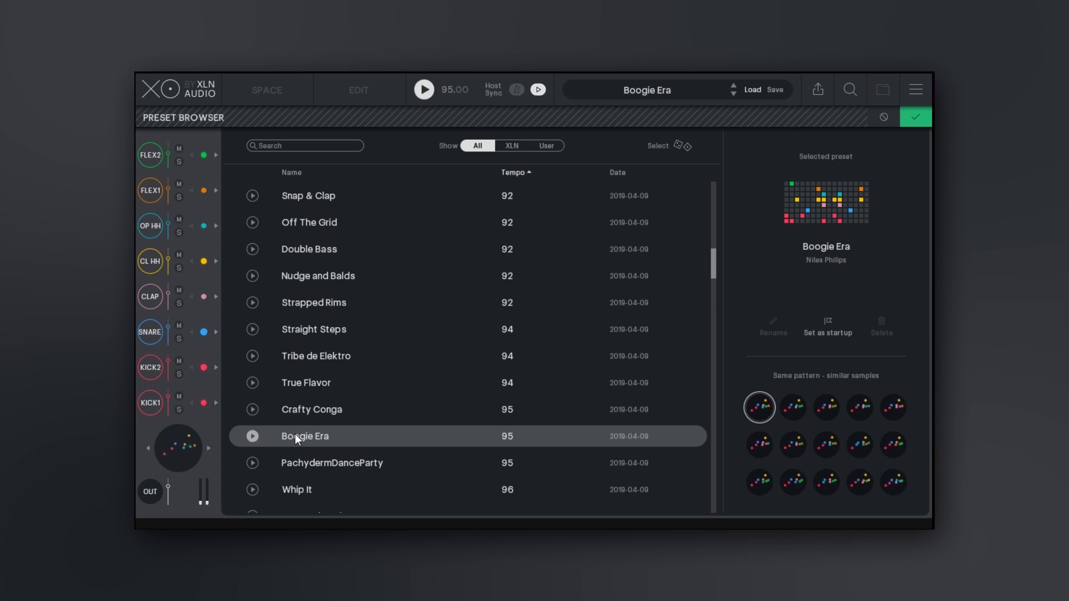
pyautogui.click(860, 448)
pyautogui.scroll(-2, 496, 418)
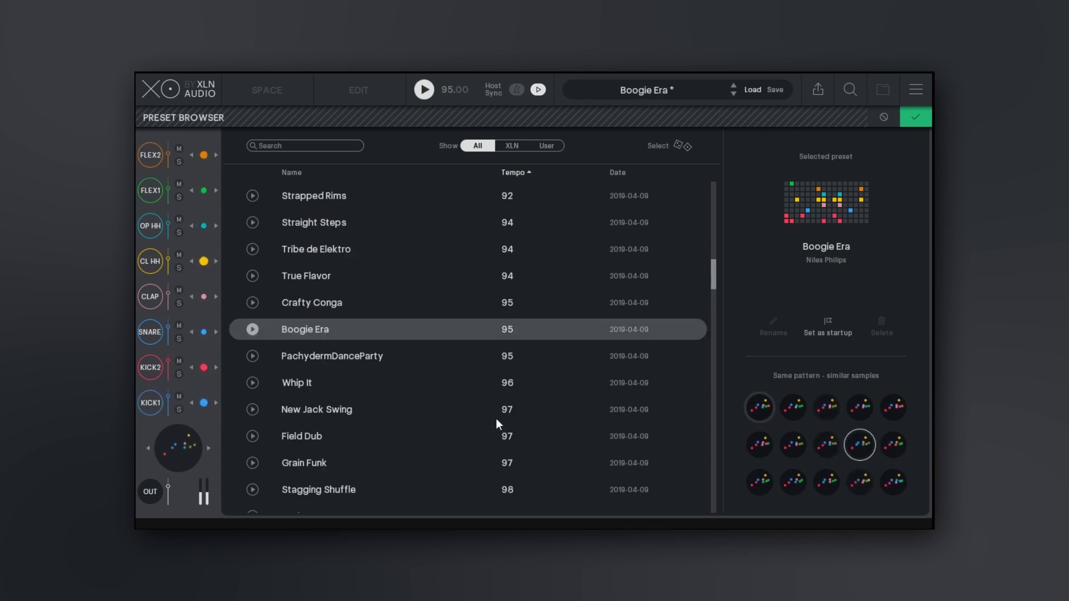
pyautogui.click(323, 409)
# Load Grain and try a similar-sample variation, then load Bait and stop playback.
pyautogui.scroll(-3, 490, 437)
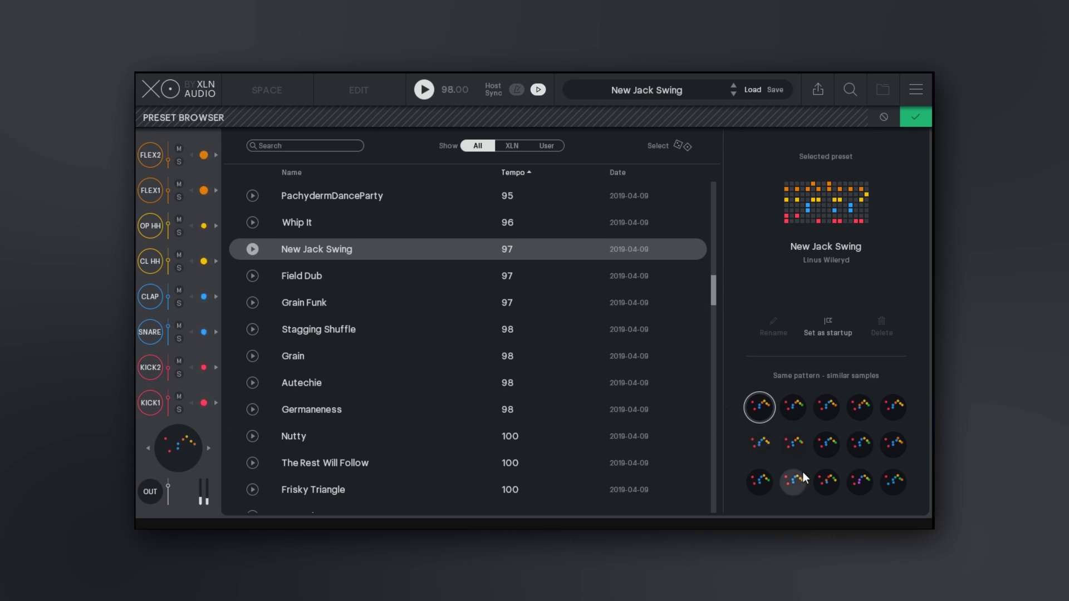
pyautogui.click(286, 356)
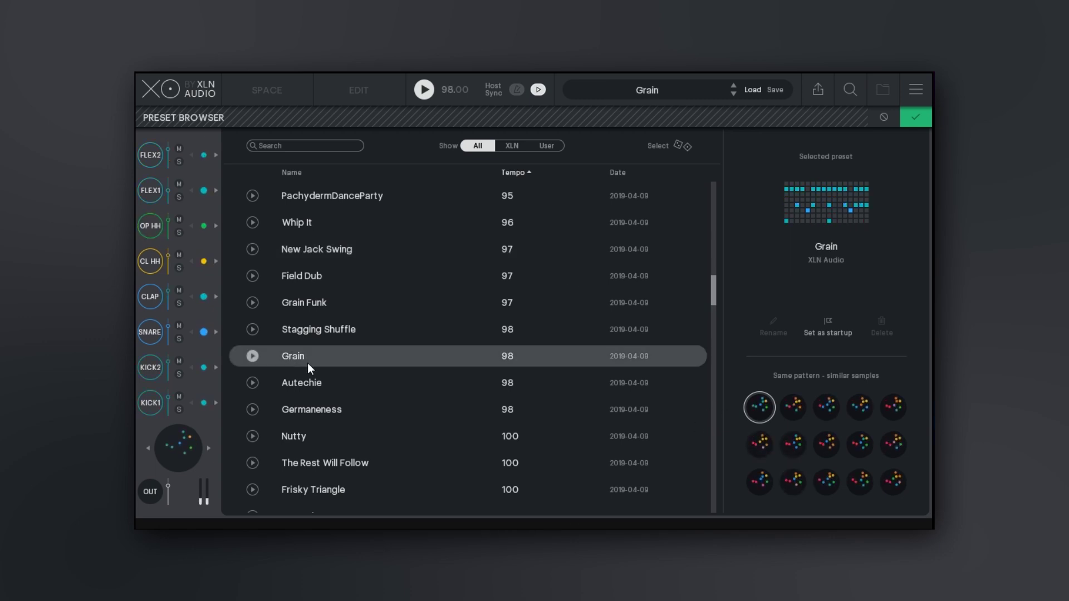
pyautogui.scroll(-4, 307, 363)
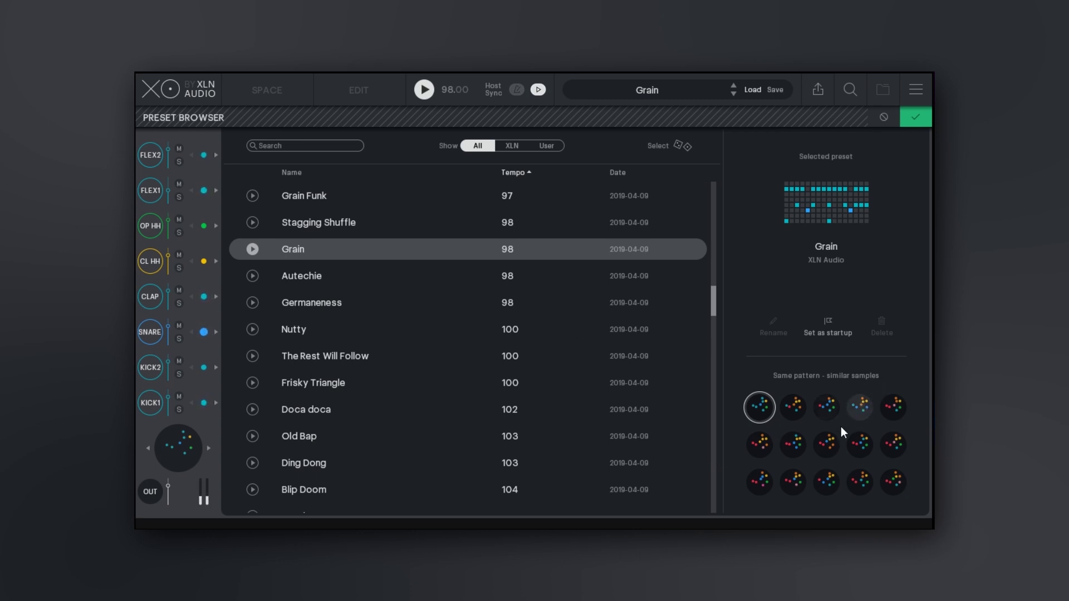
pyautogui.click(826, 446)
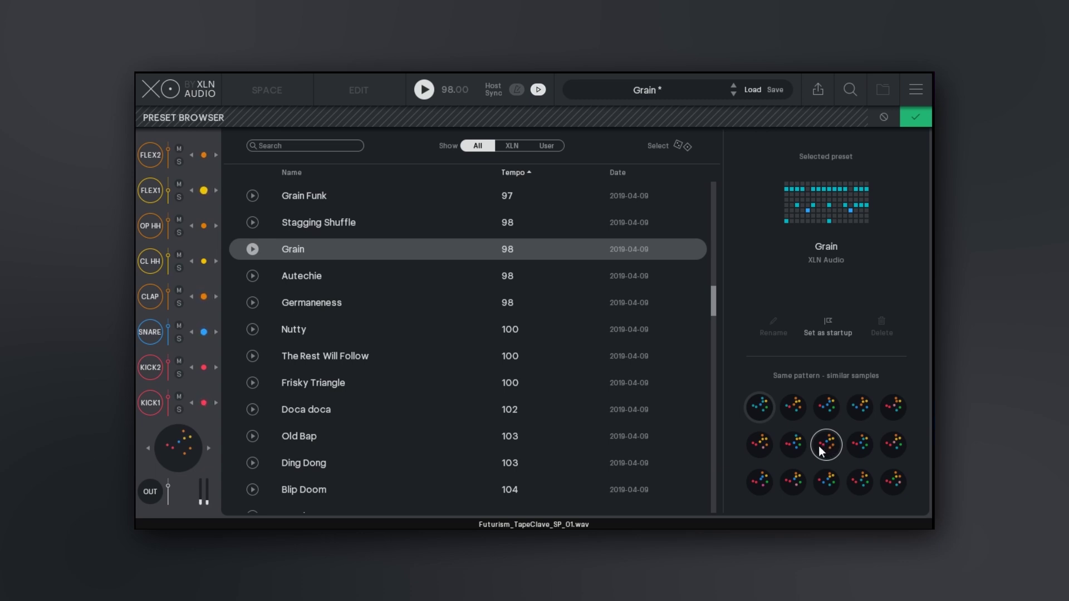
pyautogui.click(674, 144)
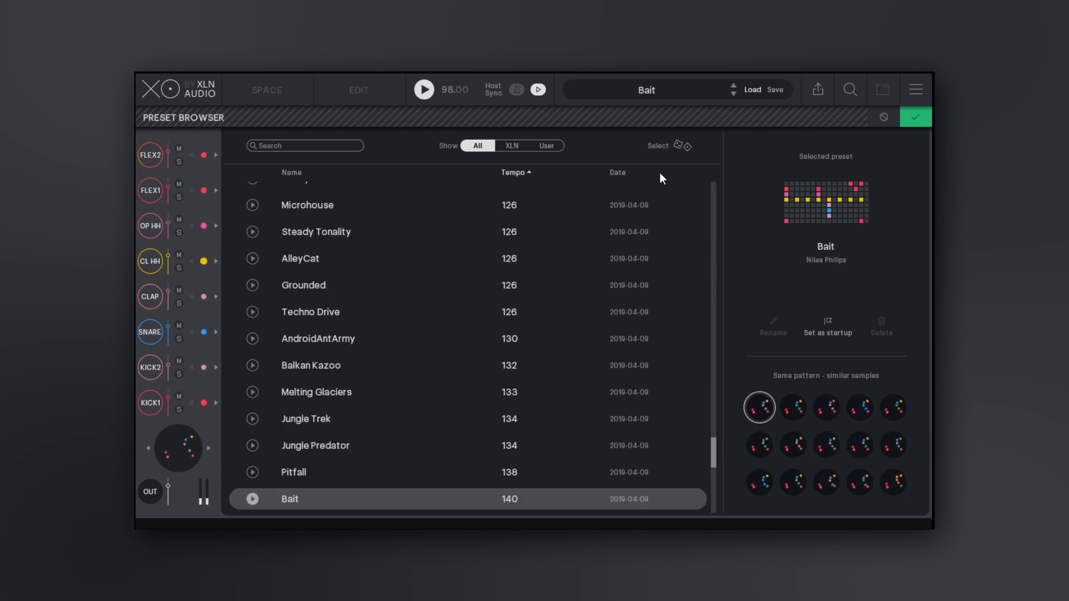
pyautogui.press('space')
# Load a random preset, Off The Grid.
pyautogui.click(684, 145)
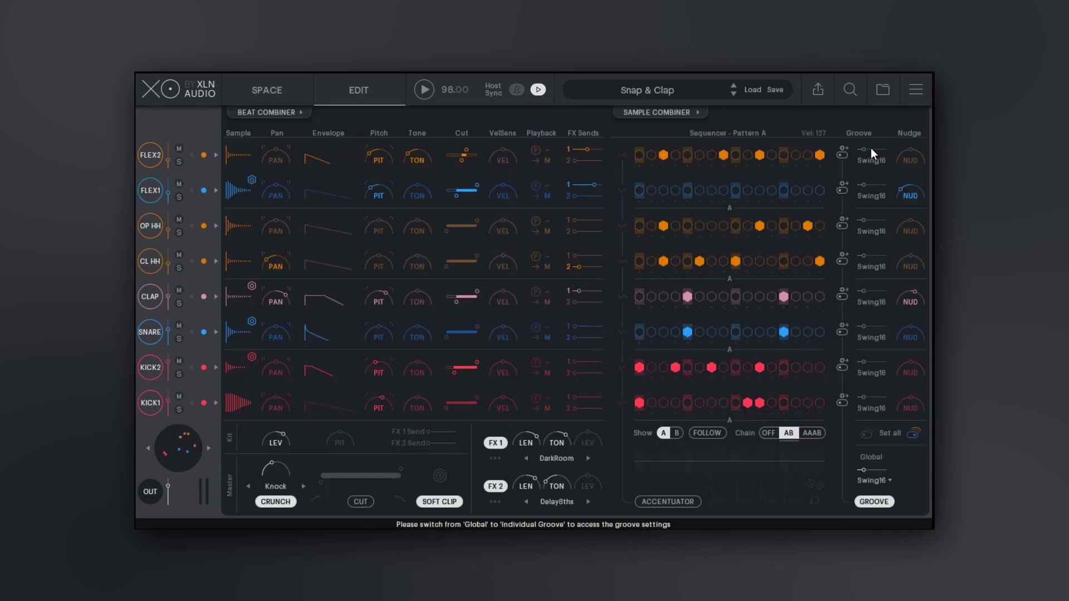
# Preview the Snap & Clap beat in the Export WAV & MIDI panel, then render the WAVs.
pyautogui.click(816, 91)
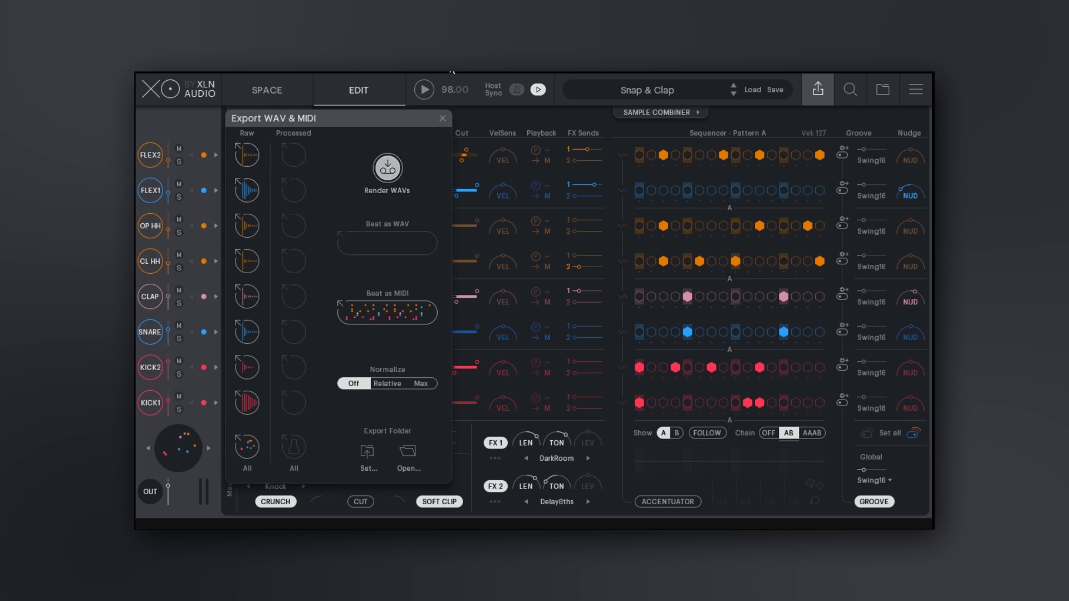
pyautogui.click(426, 91)
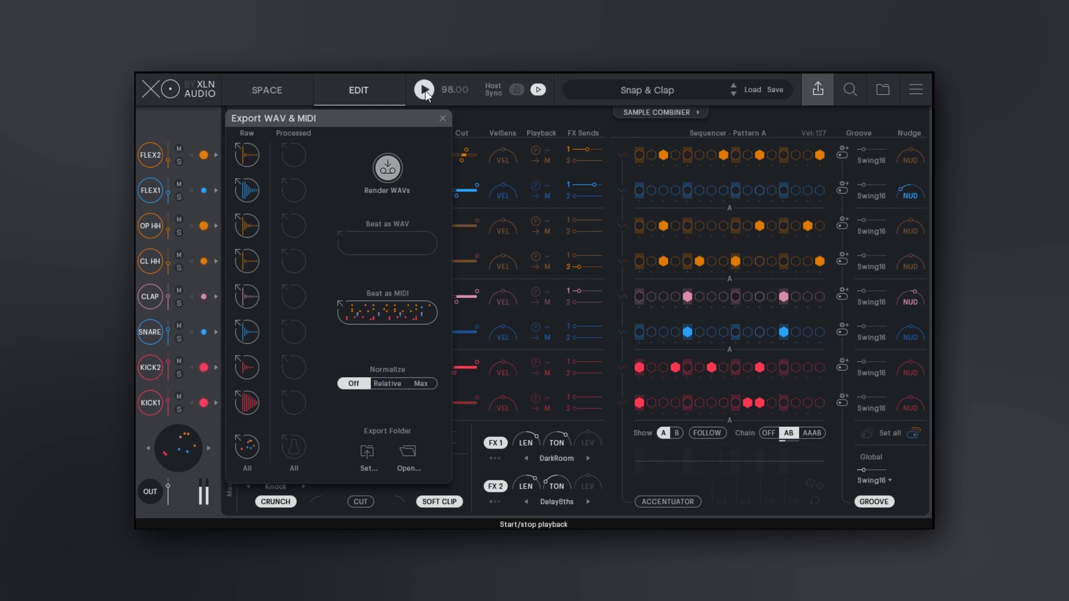
pyautogui.click(425, 90)
pyautogui.click(388, 167)
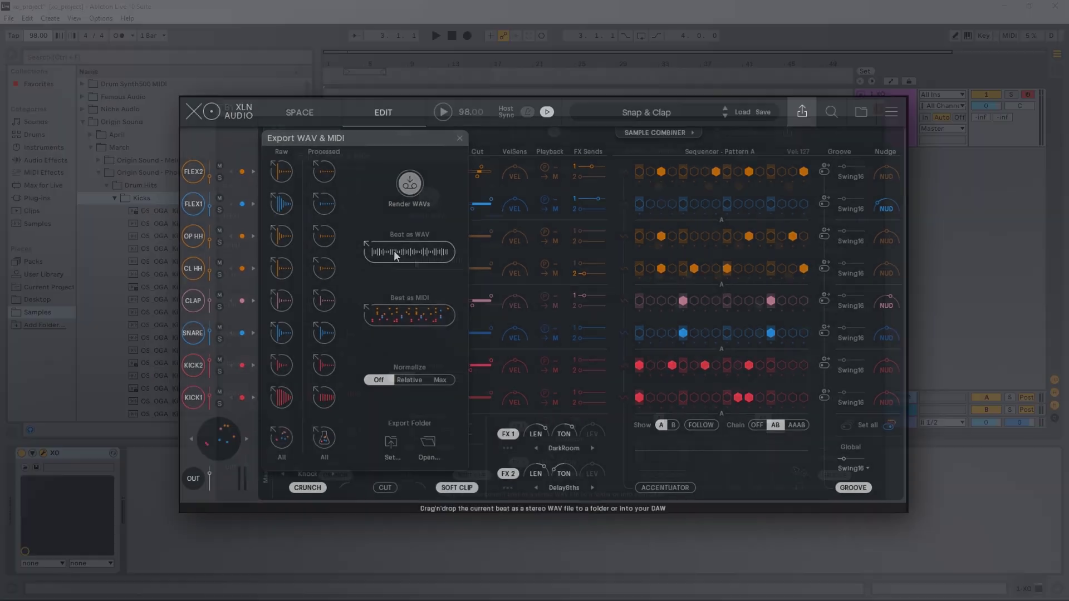
# Drop the rendered beat WAV onto an Ableton arrangement track, dismissing the MIDI conversion prompt.
pyautogui.moveTo(373, 245); pyautogui.dragTo(369, 36)
pyautogui.moveTo(412, 88); pyautogui.dragTo(651, 98)
pyautogui.click(547, 356)
# Place Beat as WAV, Beat as MIDI, processed KICK1, and all raw and processed samples on tracks.
pyautogui.moveTo(673, 255); pyautogui.dragTo(329, 185)
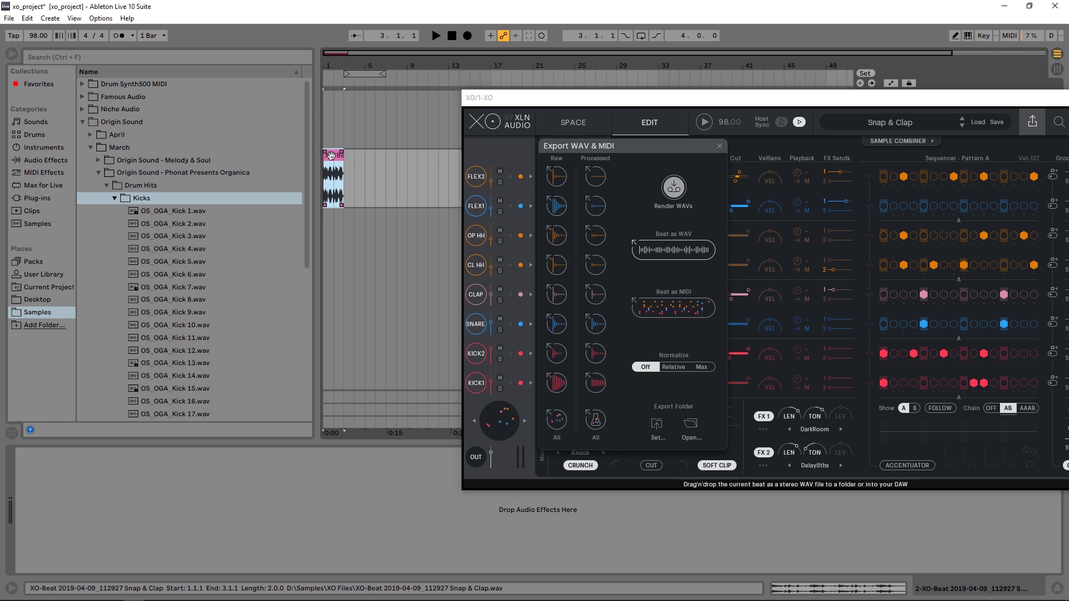
pyautogui.moveTo(699, 308); pyautogui.dragTo(324, 240)
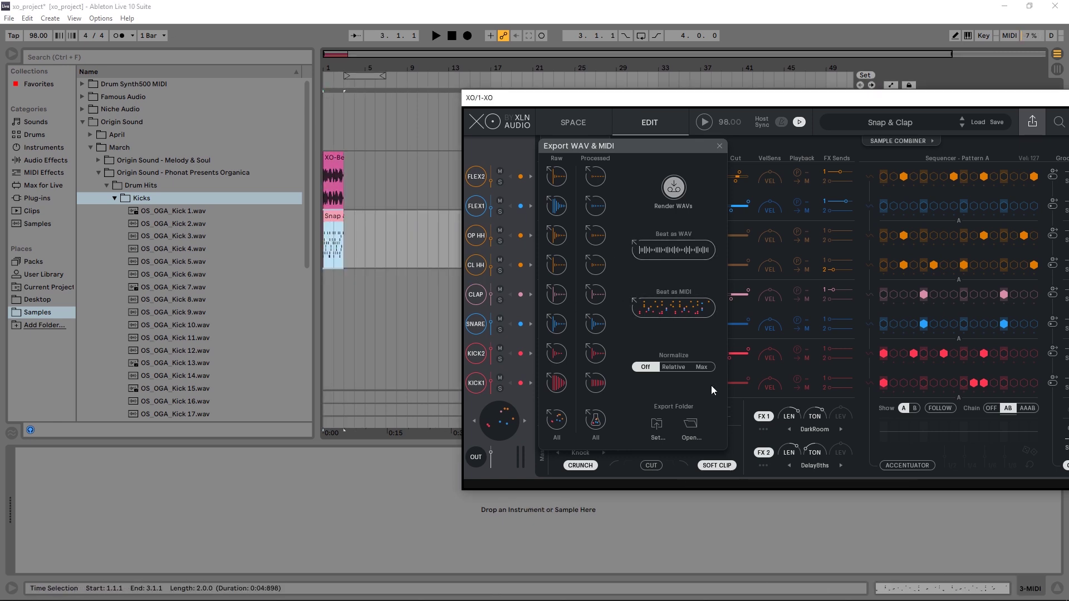
pyautogui.moveTo(596, 387); pyautogui.dragTo(326, 293)
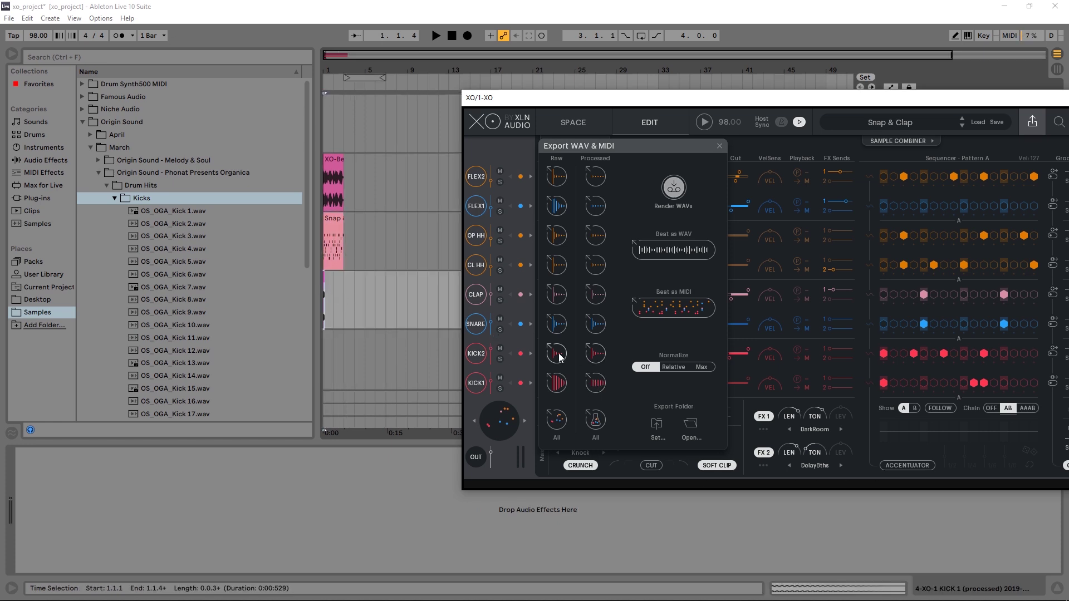
pyautogui.moveTo(556, 420); pyautogui.dragTo(325, 343)
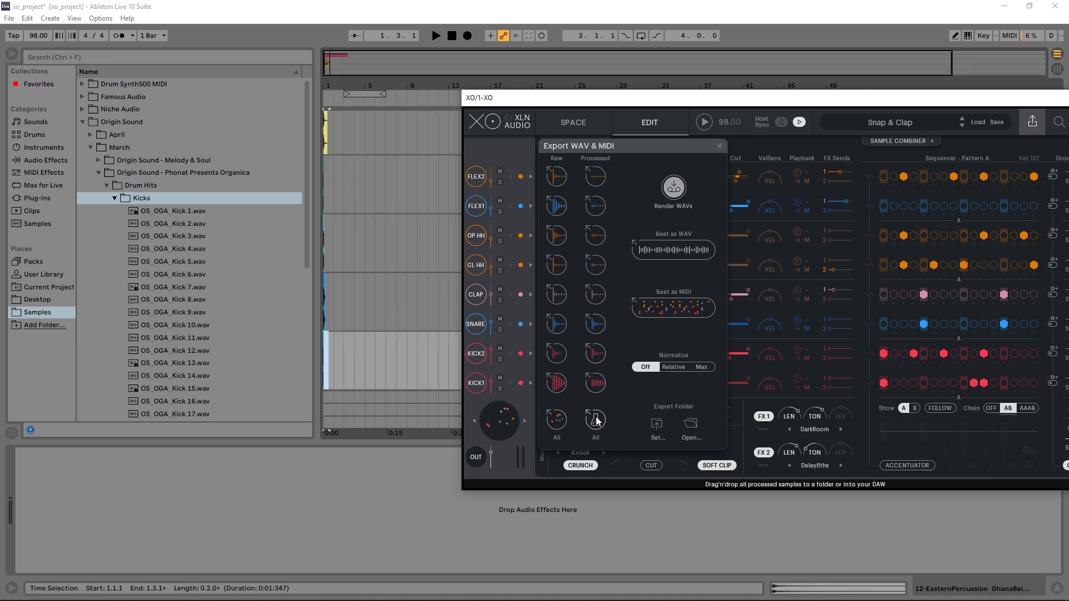
pyautogui.moveTo(476, 398); pyautogui.dragTo(323, 359)
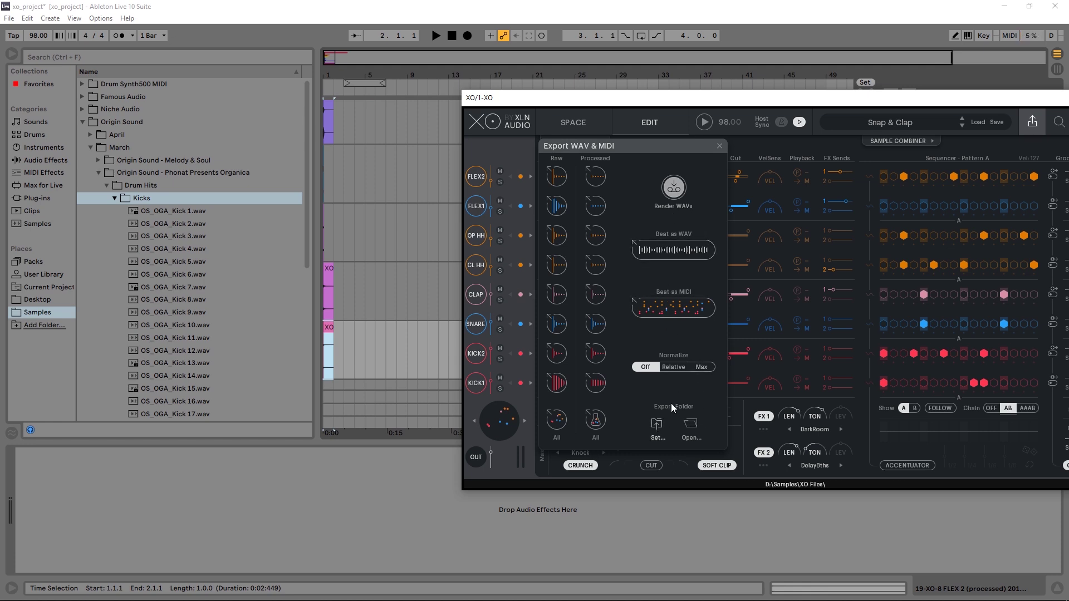
# Open the XO Files export folder on DATA (D:) and scroll through the rendered WAVs.
pyautogui.click(691, 425)
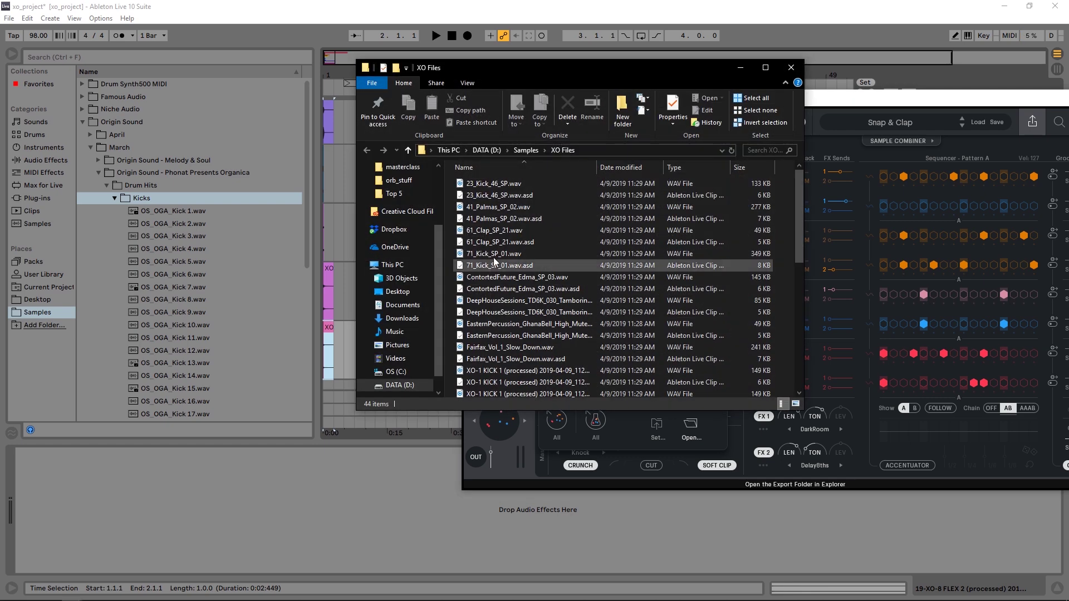
pyautogui.scroll(-7, 510, 293)
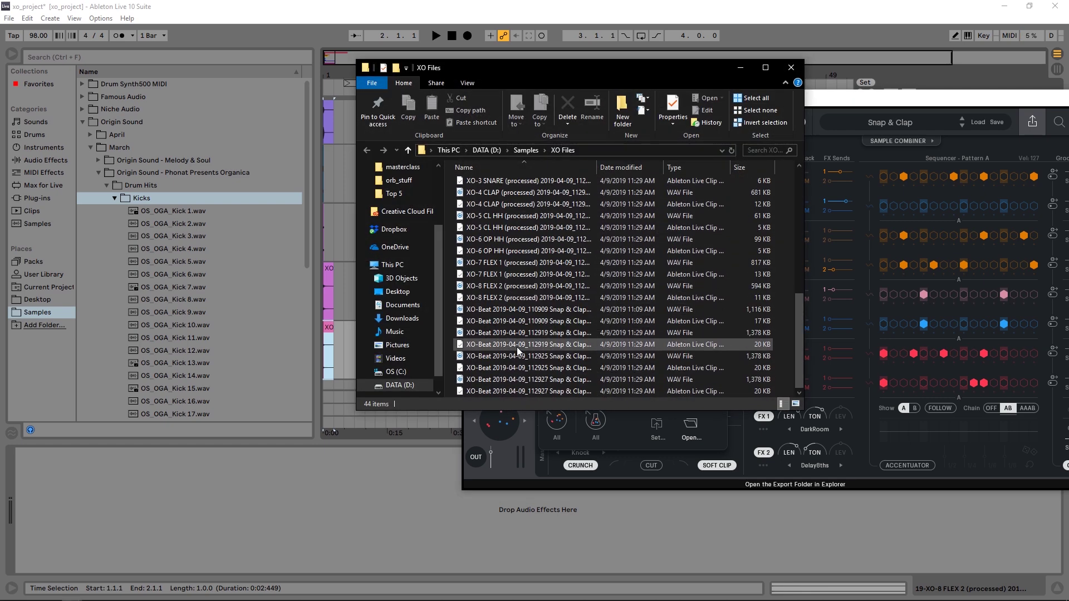
pyautogui.scroll(7, 515, 334)
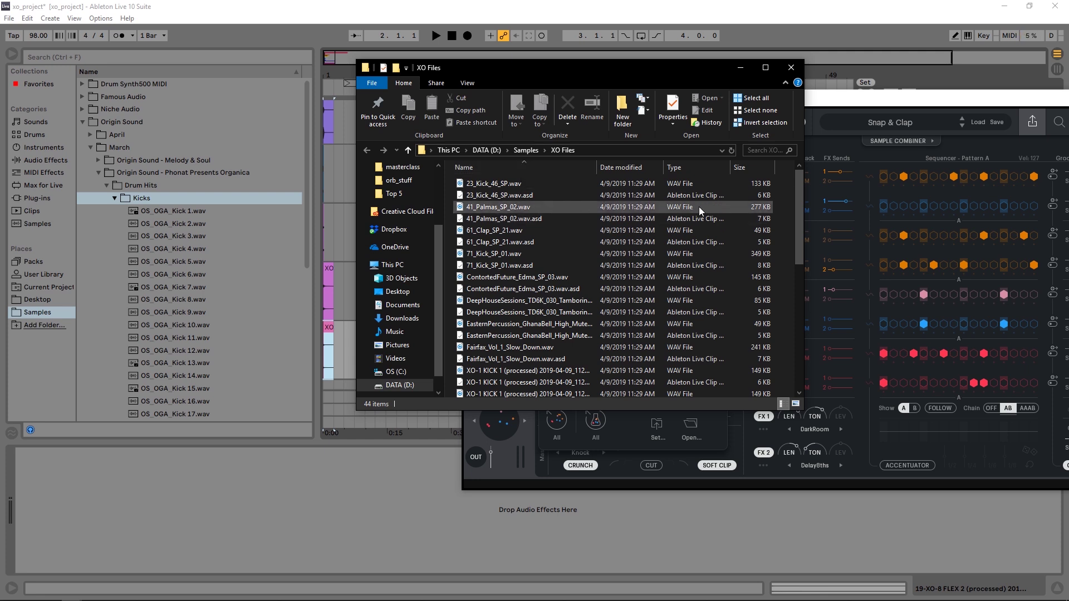
# Close the Explorer window and the Export WAV & MIDI panel, then reposition the XO window.
pyautogui.click(789, 68)
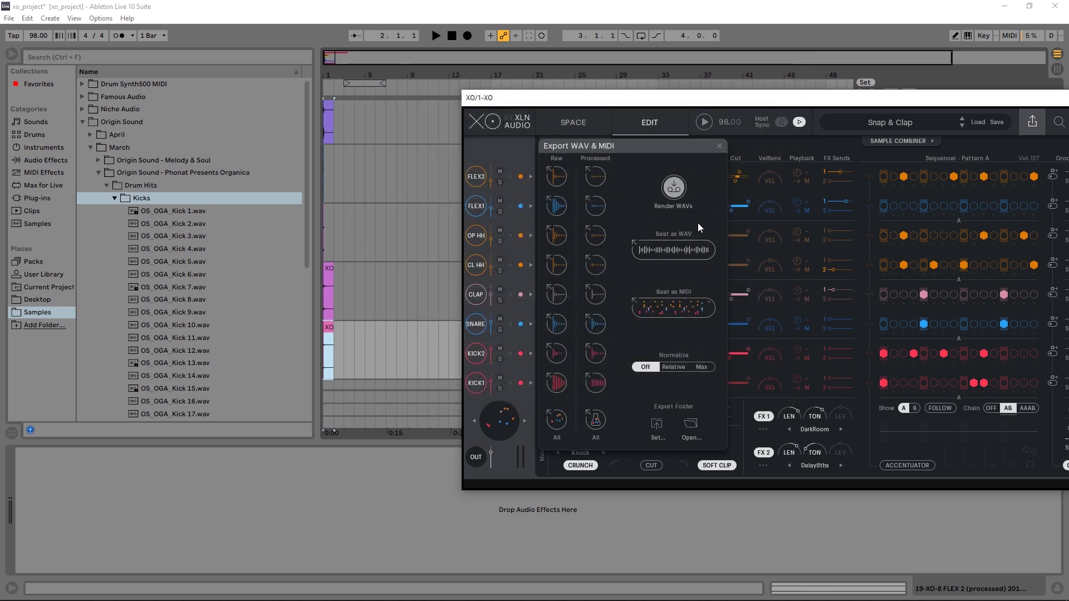
pyautogui.click(719, 146)
pyautogui.moveTo(732, 101); pyautogui.dragTo(485, 109)
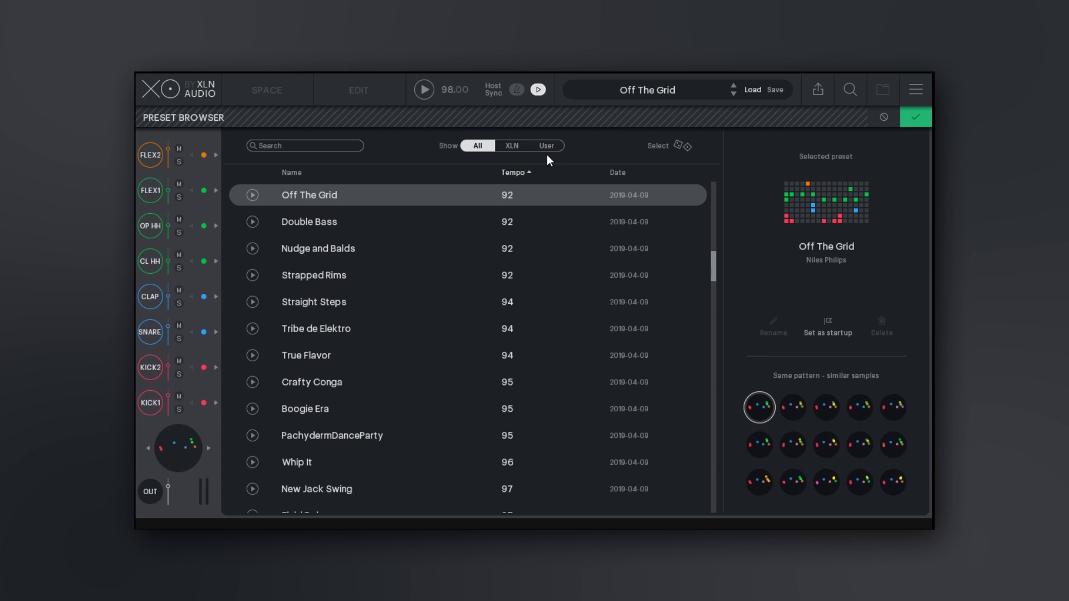
# Cancel the Preset Browser to return to the Edit view with Snap & Clap.
pyautogui.click(881, 119)
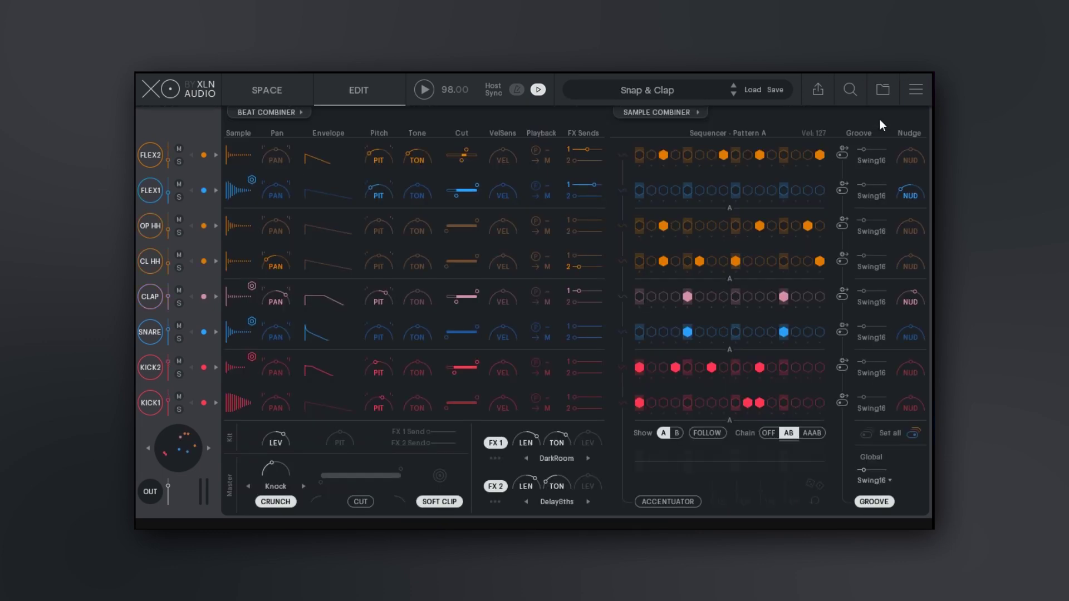